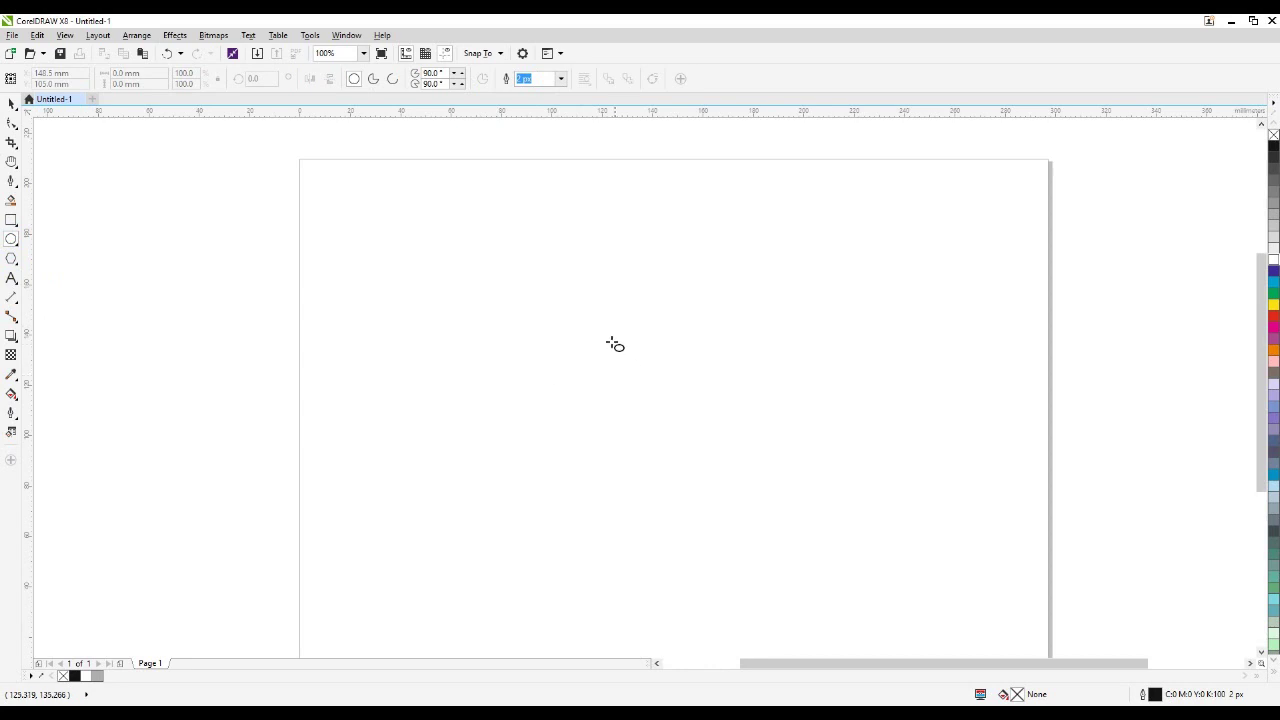
# - Draw a circle about 63 mm in diameter near the page's centre and give it a black fill with no outline
pyautogui.click(1273, 147)
pyautogui.rightClick(1273, 134)
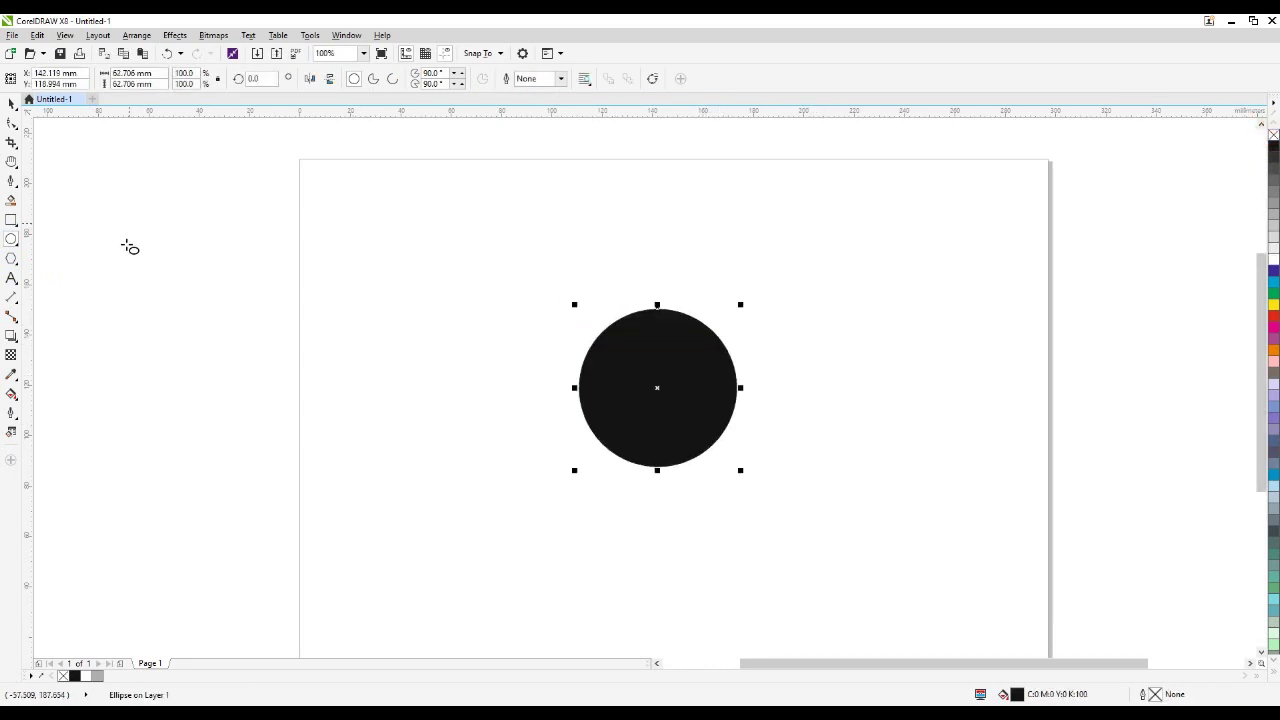
# - Draw a curved, pointed horn about 16 by 19 mm on the circle's upper-right edge with the Pen tool
pyautogui.click(11, 105)
pyautogui.click(11, 181)
pyautogui.click(16, 186)
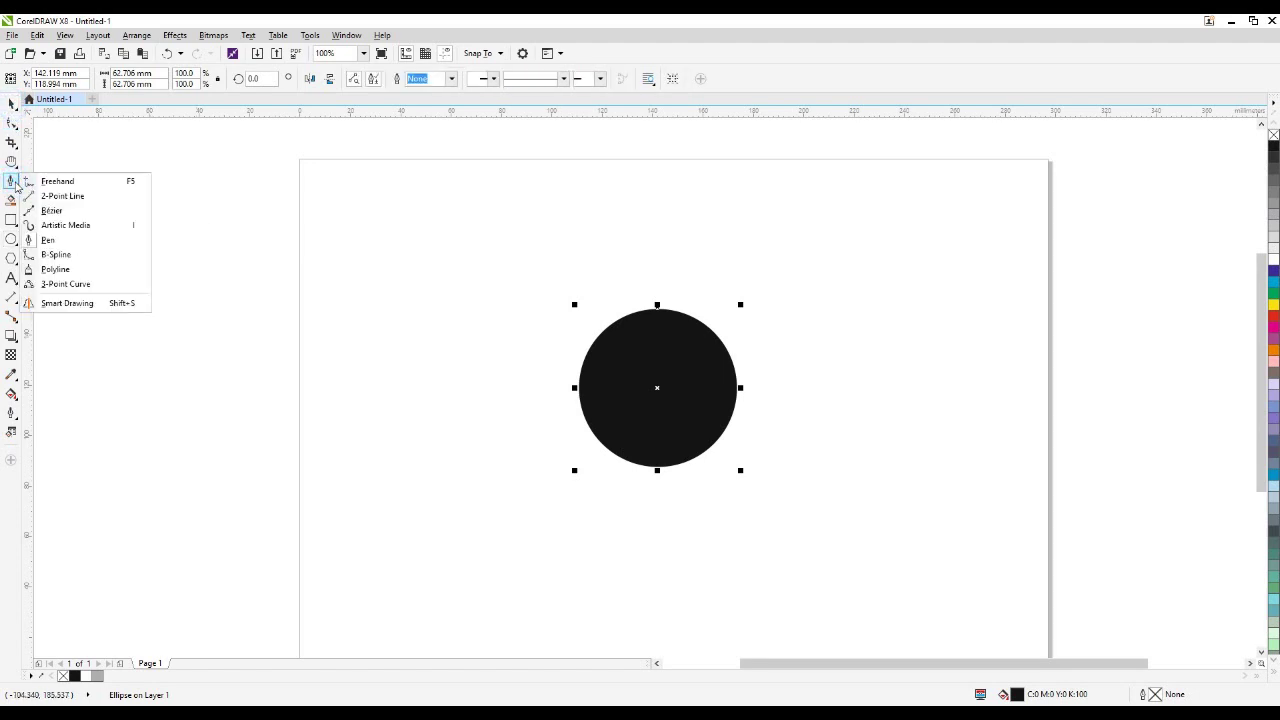
pyautogui.click(47, 240)
pyautogui.scroll(2, 740, 345)
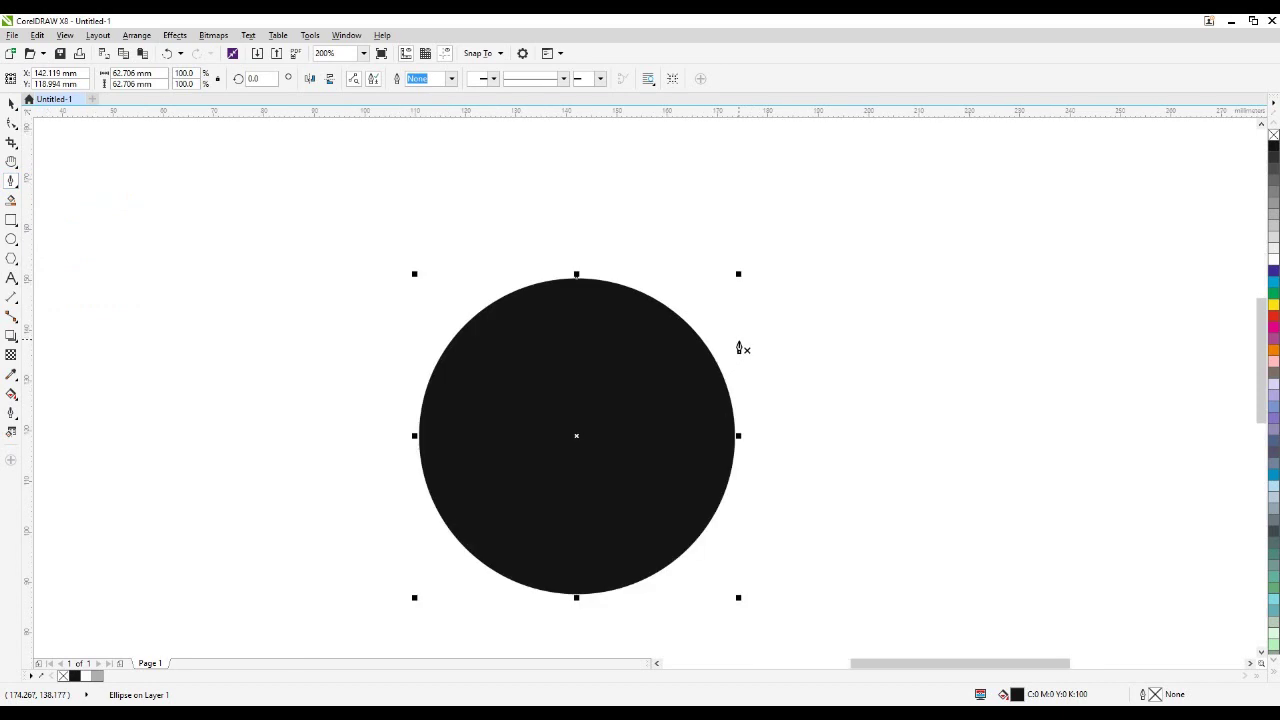
pyautogui.click(650, 320)
pyautogui.click(703, 384)
pyautogui.moveTo(730, 284); pyautogui.dragTo(726, 229)
pyautogui.click(731, 283)
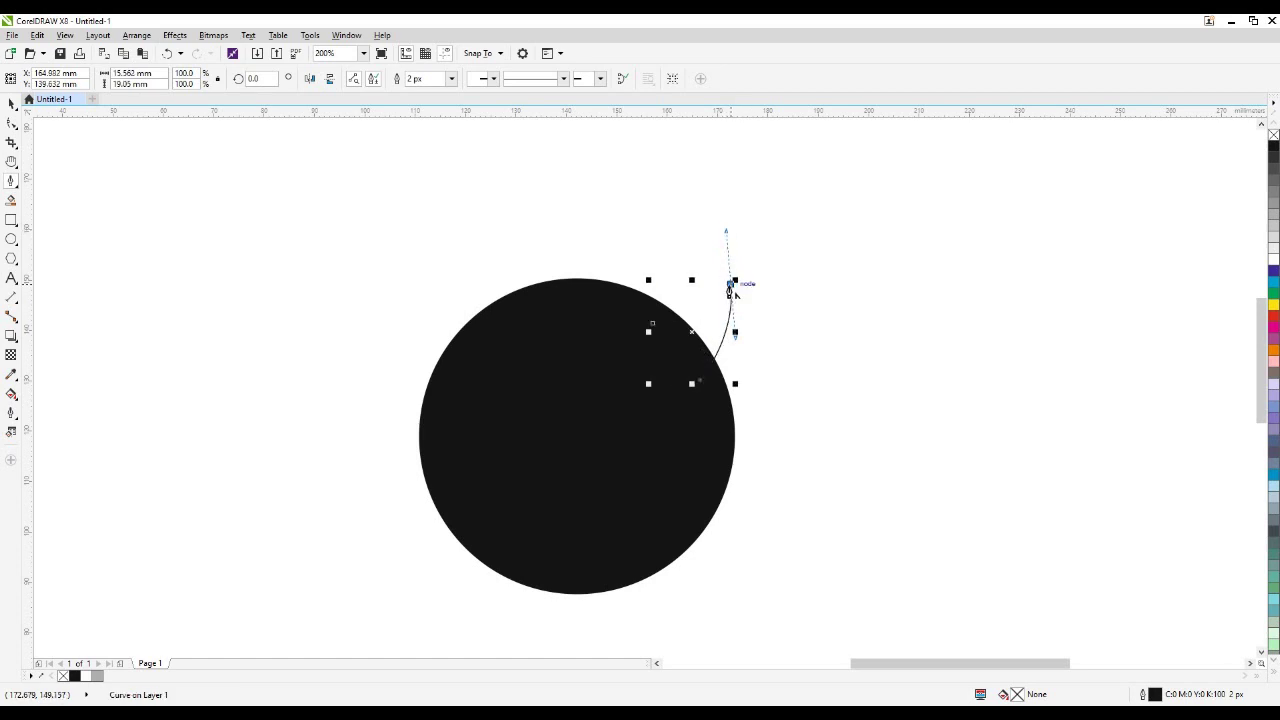
pyautogui.moveTo(652, 324); pyautogui.dragTo(708, 321)
# - Give the horn shape a black fill and remove its outline
pyautogui.scroll(2, 720, 315)
pyautogui.click(1273, 146)
pyautogui.rightClick(1273, 134)
pyautogui.click(11, 103)
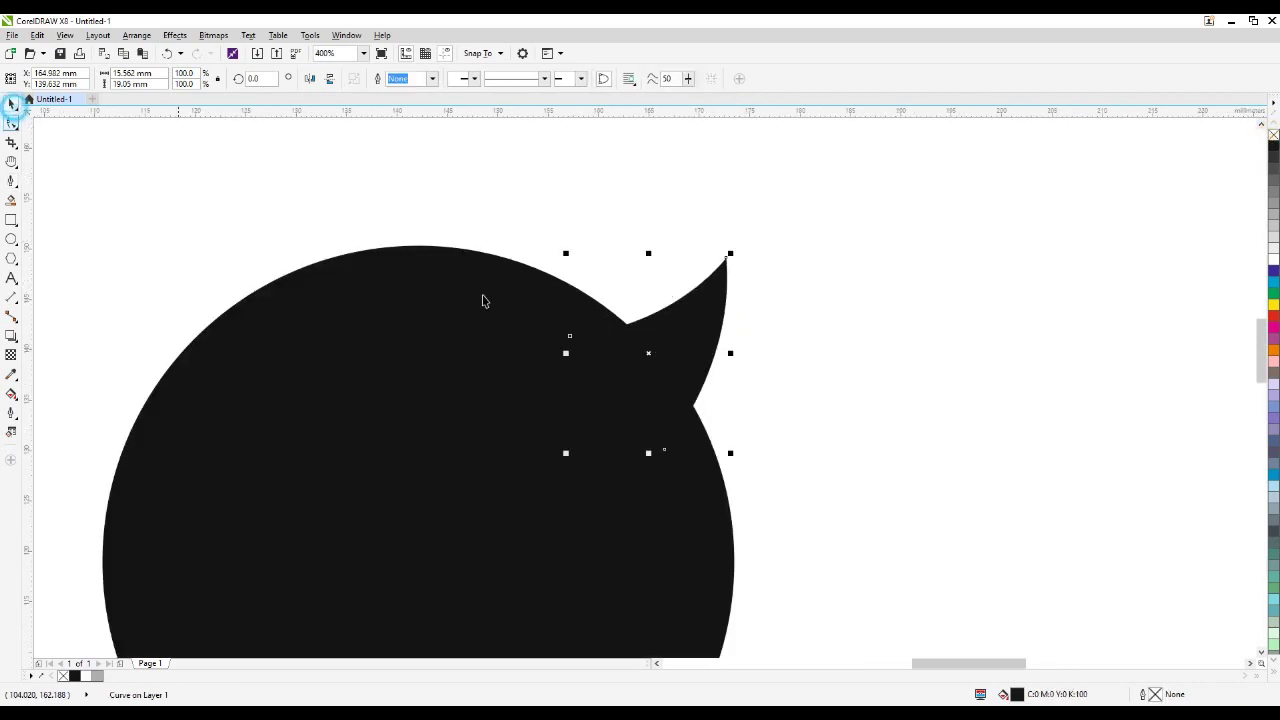
# - Duplicate the horn and move a copy to the upper-left side of the circle
pyautogui.scroll(-2, 731, 265)
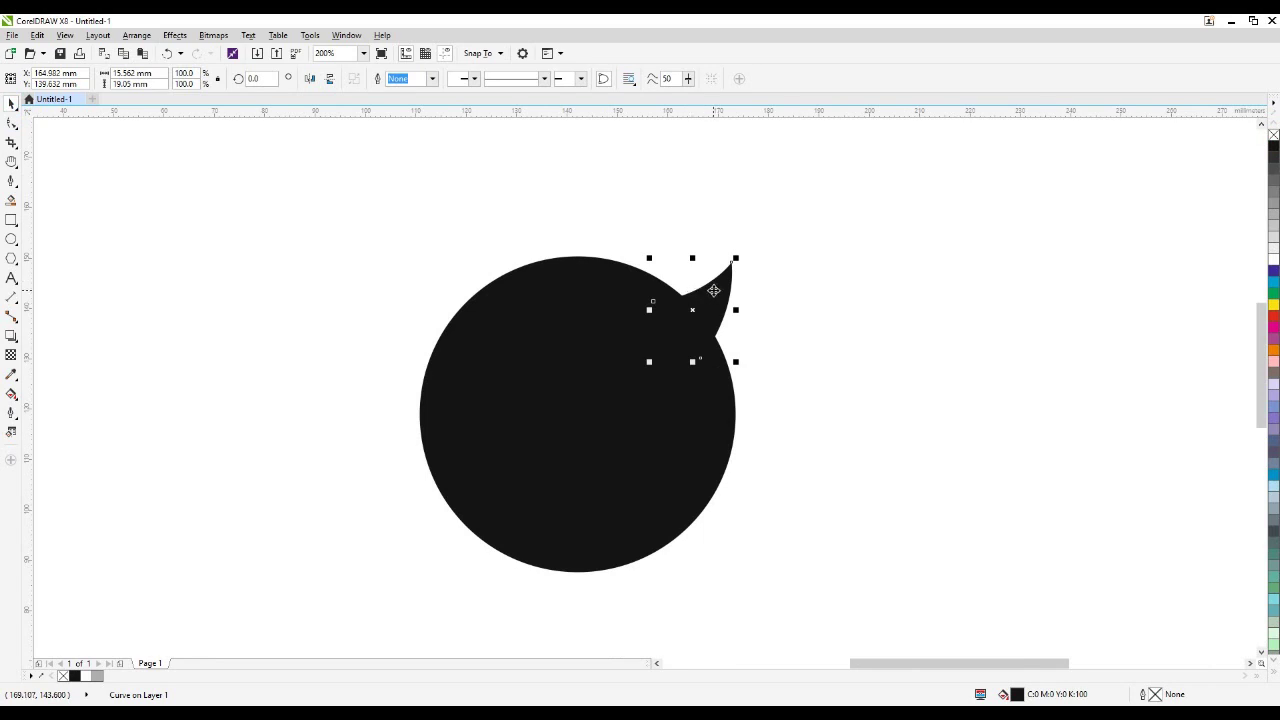
pyautogui.click(37, 35)
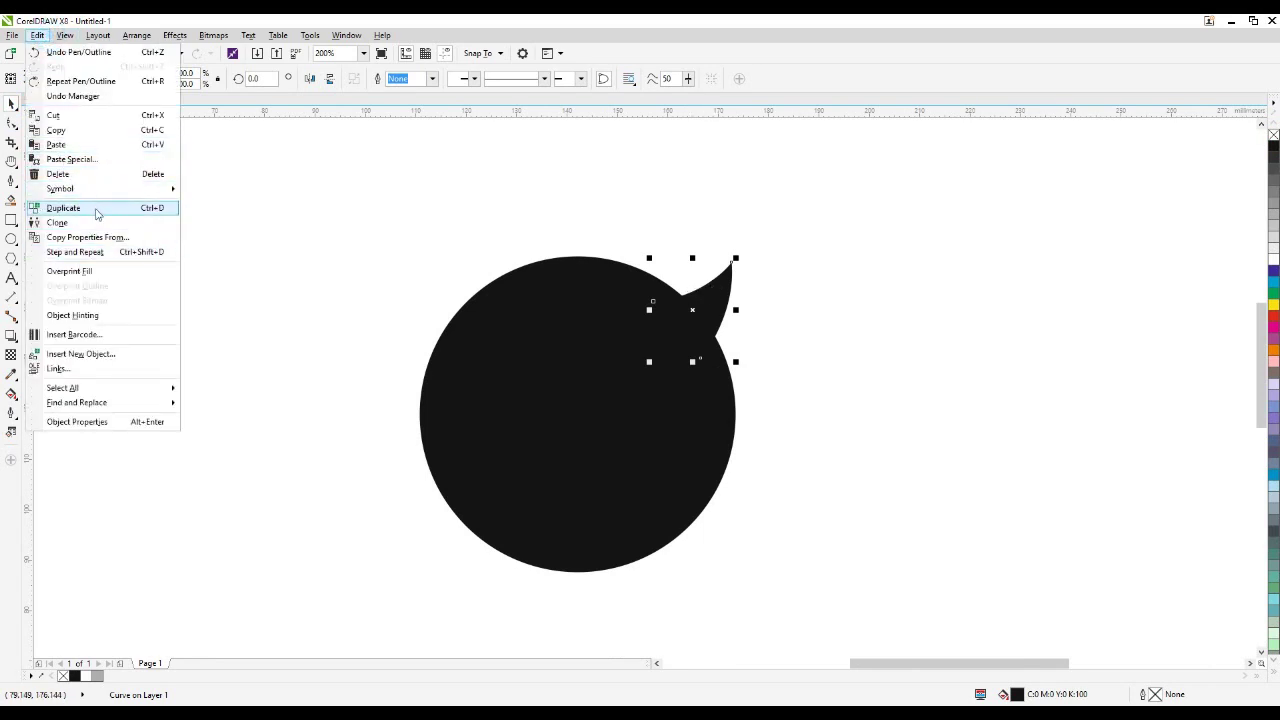
pyautogui.click(102, 208)
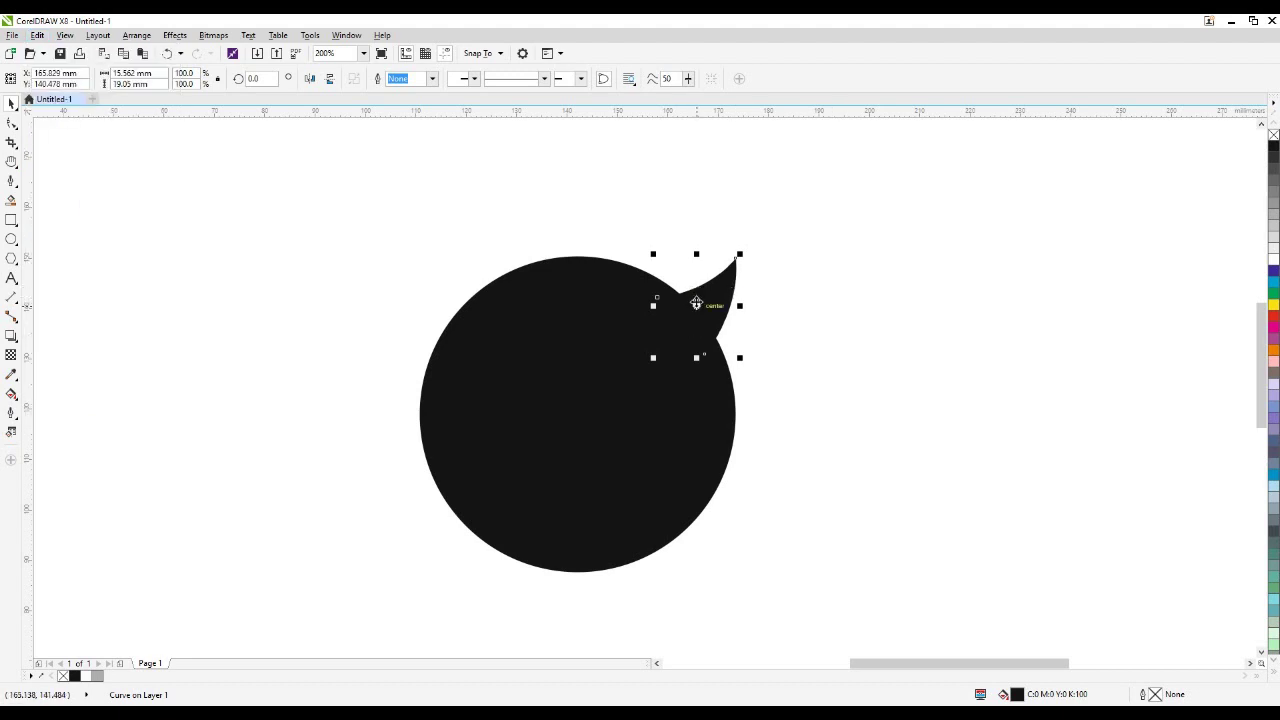
pyautogui.scroll(2, 694, 302)
pyautogui.press('Up')
pyautogui.press('Right')
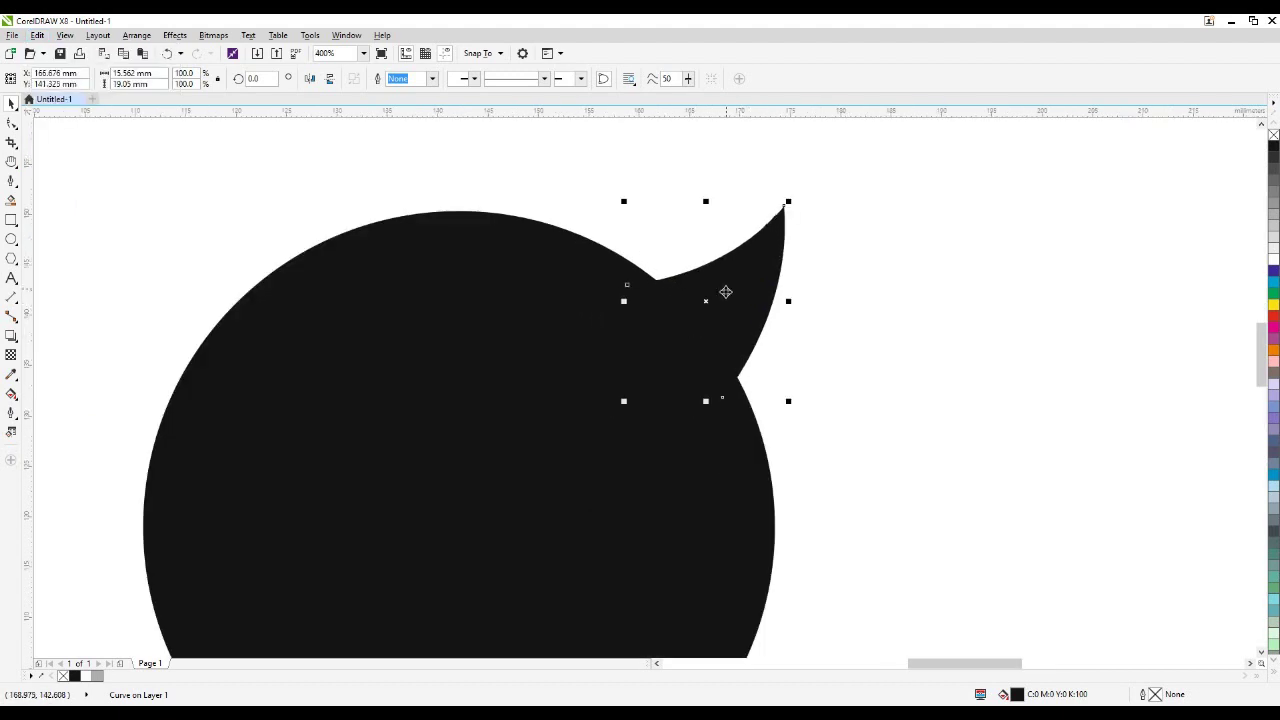
pyautogui.moveTo(710, 300); pyautogui.dragTo(279, 272)
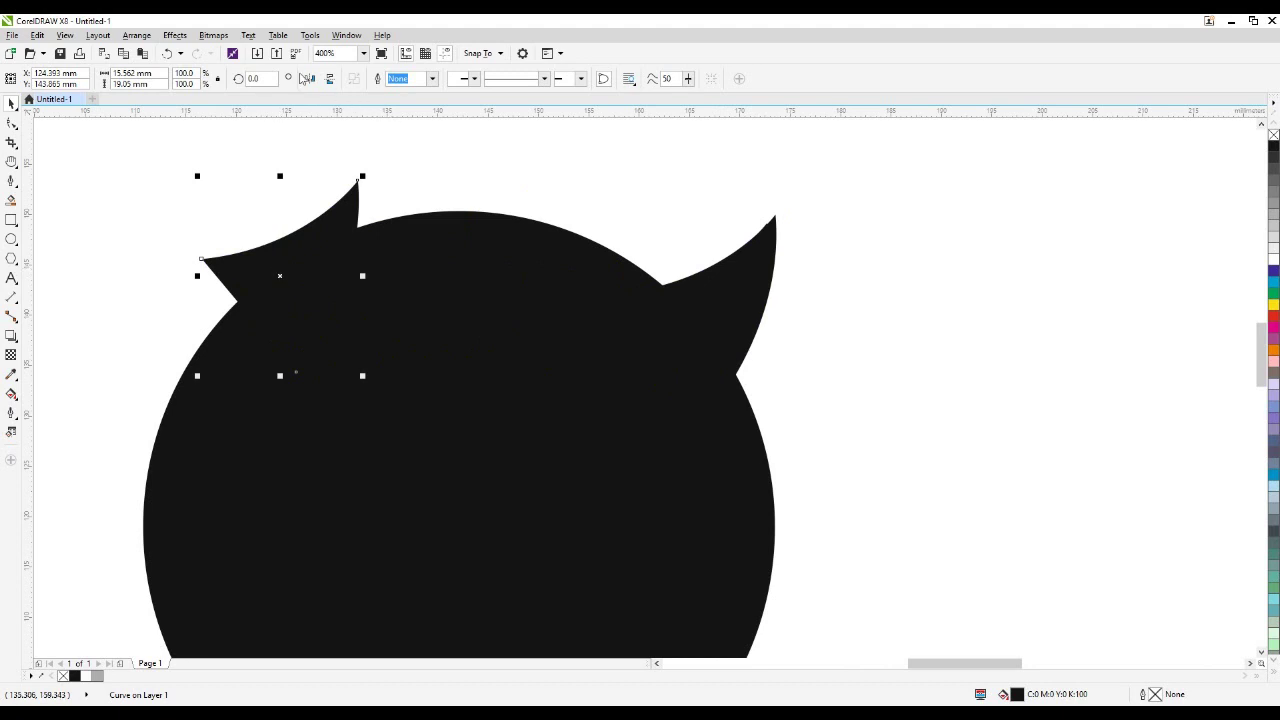
# - Mirror the copied horn horizontally and position it on the circle's upper-left edge, opposite the right horn
pyautogui.click(310, 80)
pyautogui.moveTo(237, 271); pyautogui.dragTo(201, 319)
pyautogui.keyDown('shift'); pyautogui.click(758, 261); pyautogui.keyUp('shift')
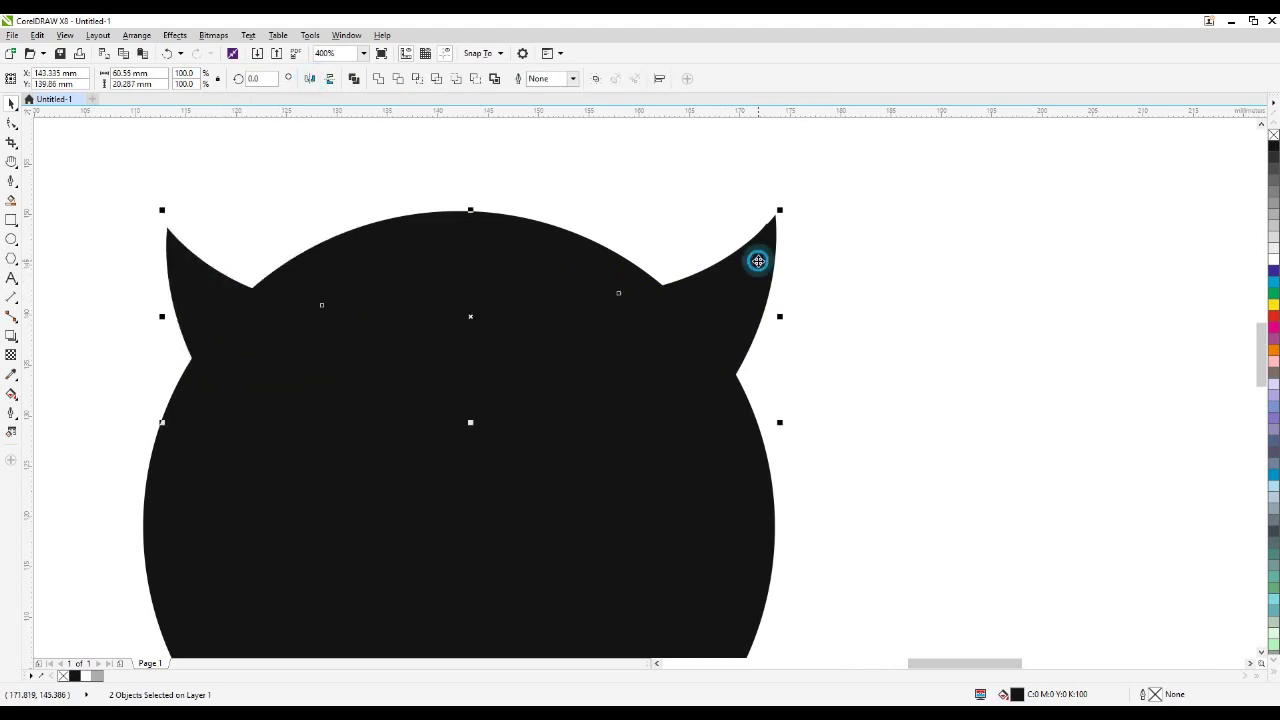
pyautogui.click(522, 176)
# - Widen the left horn by moving its inner base node up and to the right with the Shape tool
pyautogui.click(223, 286)
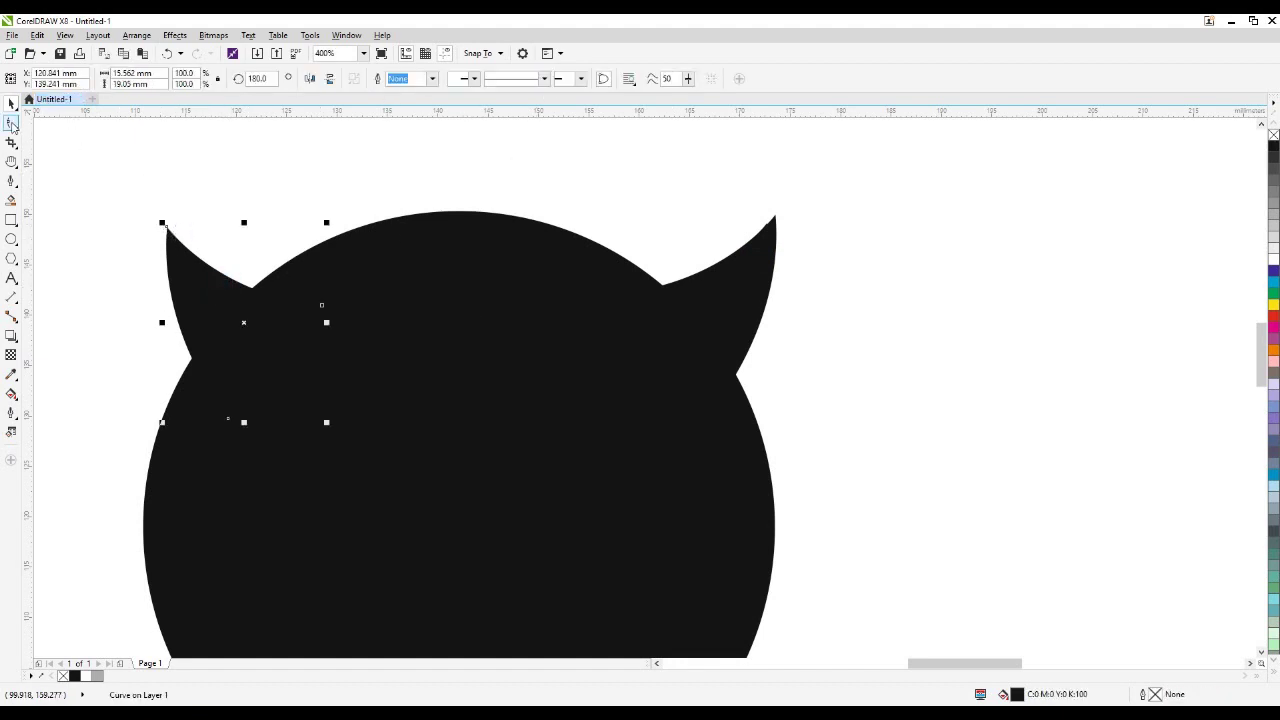
pyautogui.click(10, 122)
pyautogui.moveTo(140, 194); pyautogui.dragTo(209, 251)
pyautogui.scroll(2, 176, 238)
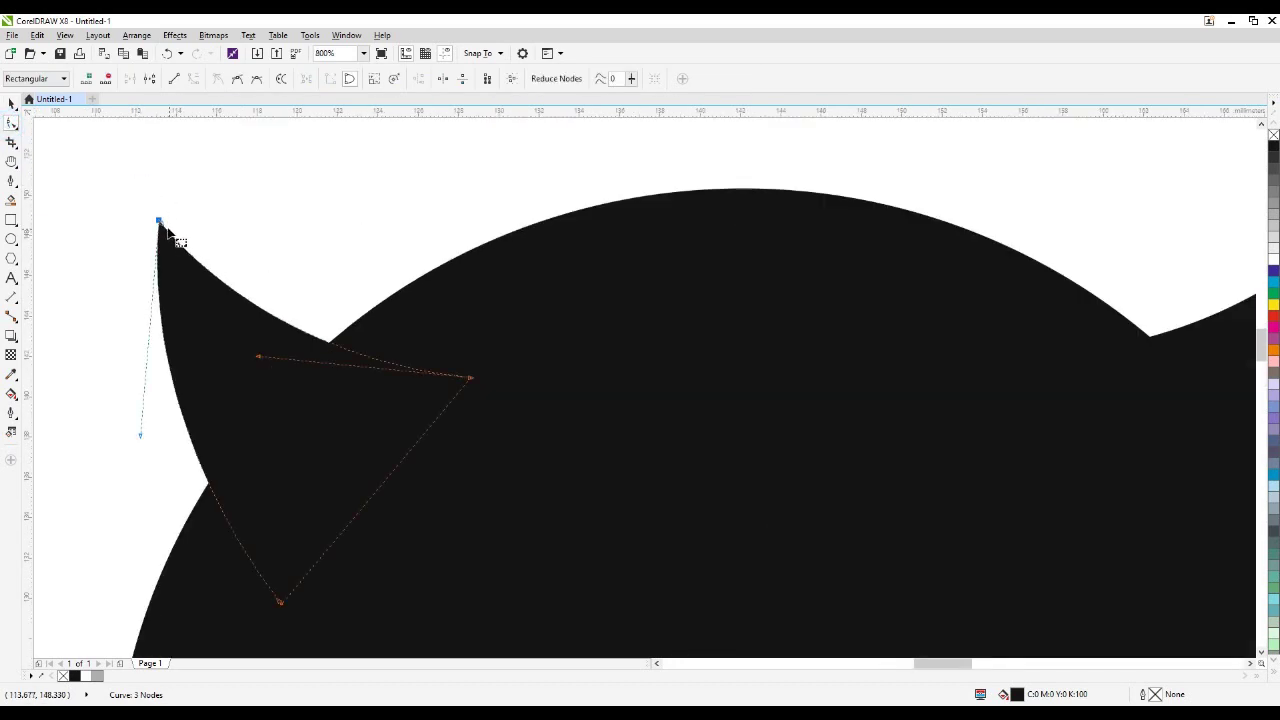
pyautogui.moveTo(470, 380); pyautogui.dragTo(509, 323)
# - Round the left horn's tip by making its node symmetrical and slightly shortening and tilting its curve handles
pyautogui.click(178, 207)
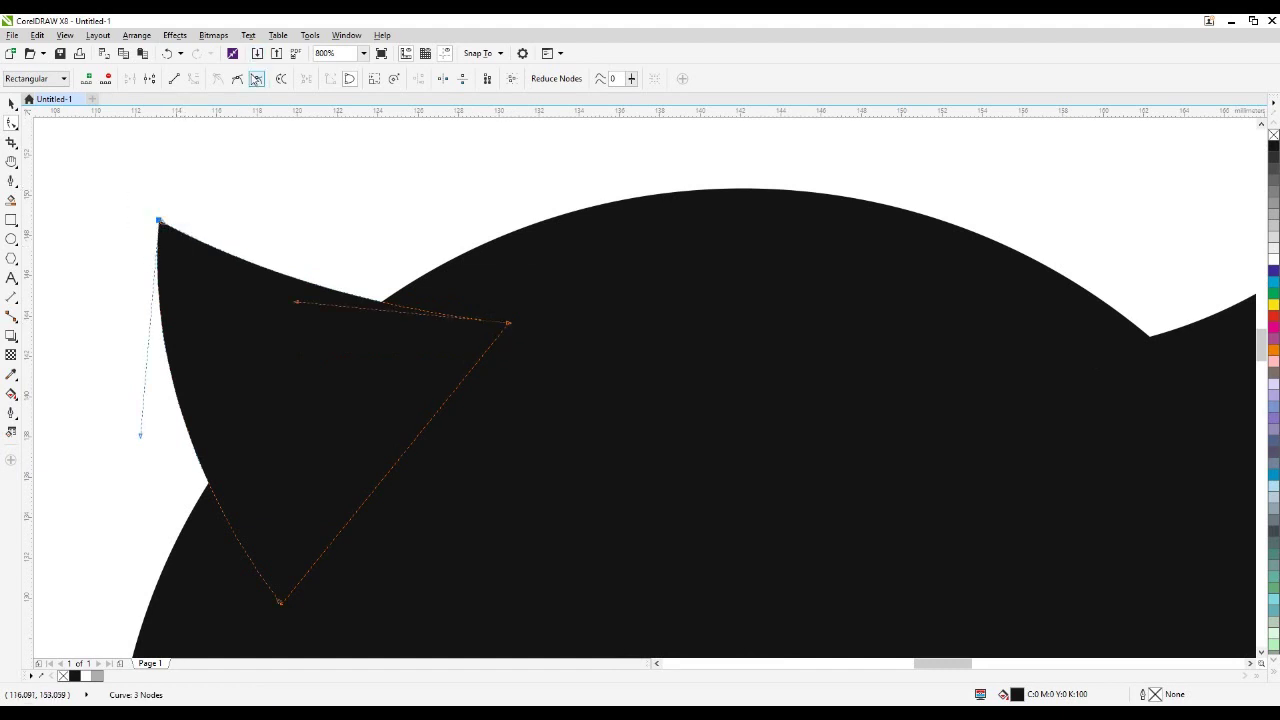
pyautogui.click(252, 79)
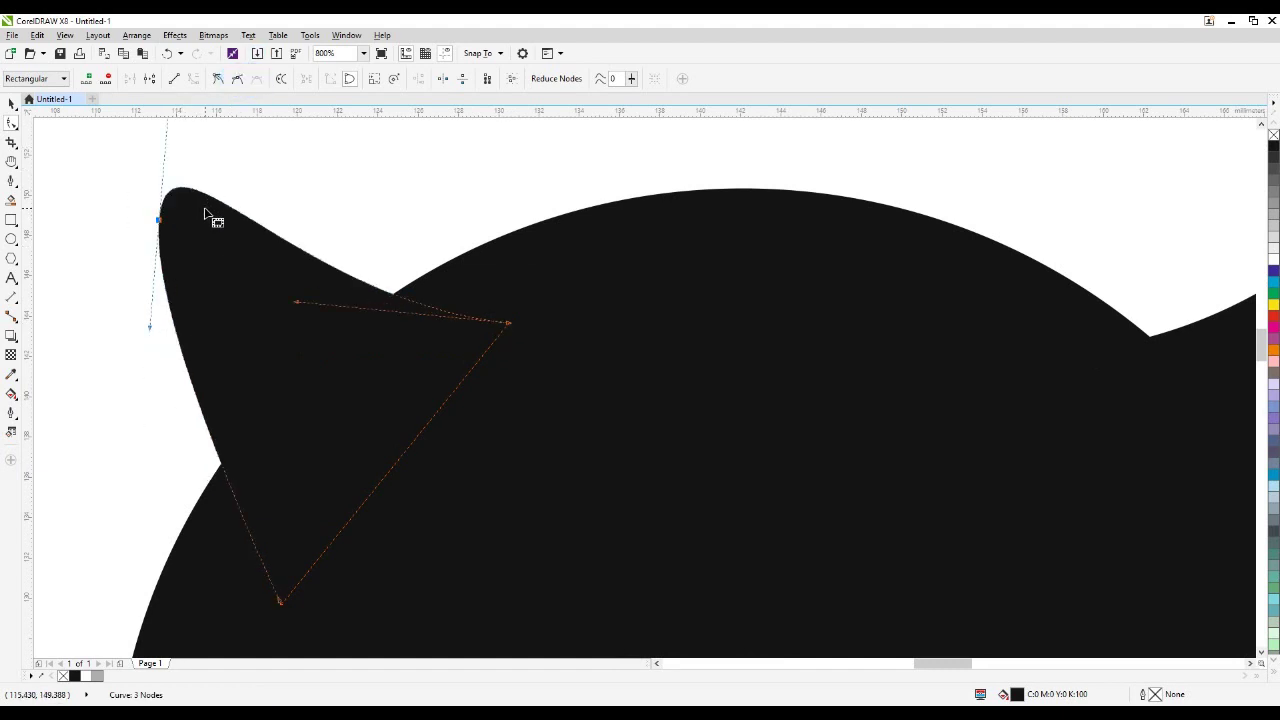
pyautogui.scroll(-3, 314, 308)
pyautogui.scroll(3, 252, 250)
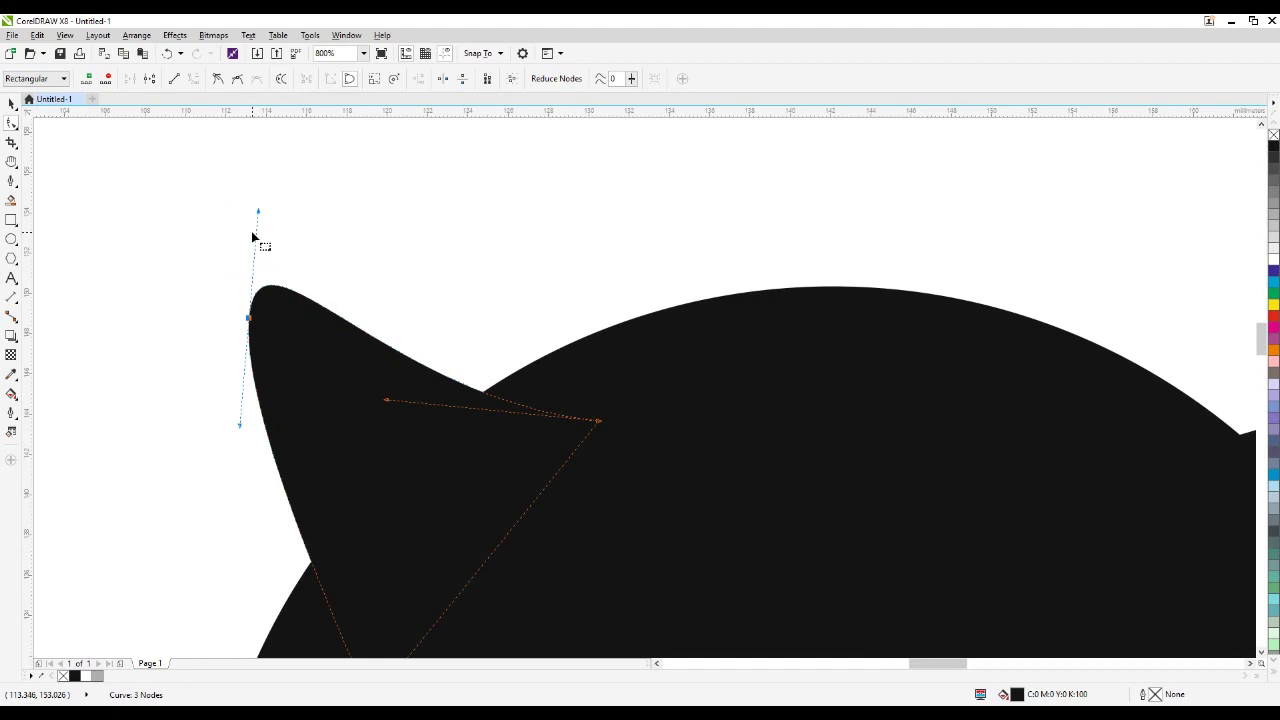
pyautogui.moveTo(257, 215); pyautogui.dragTo(269, 230)
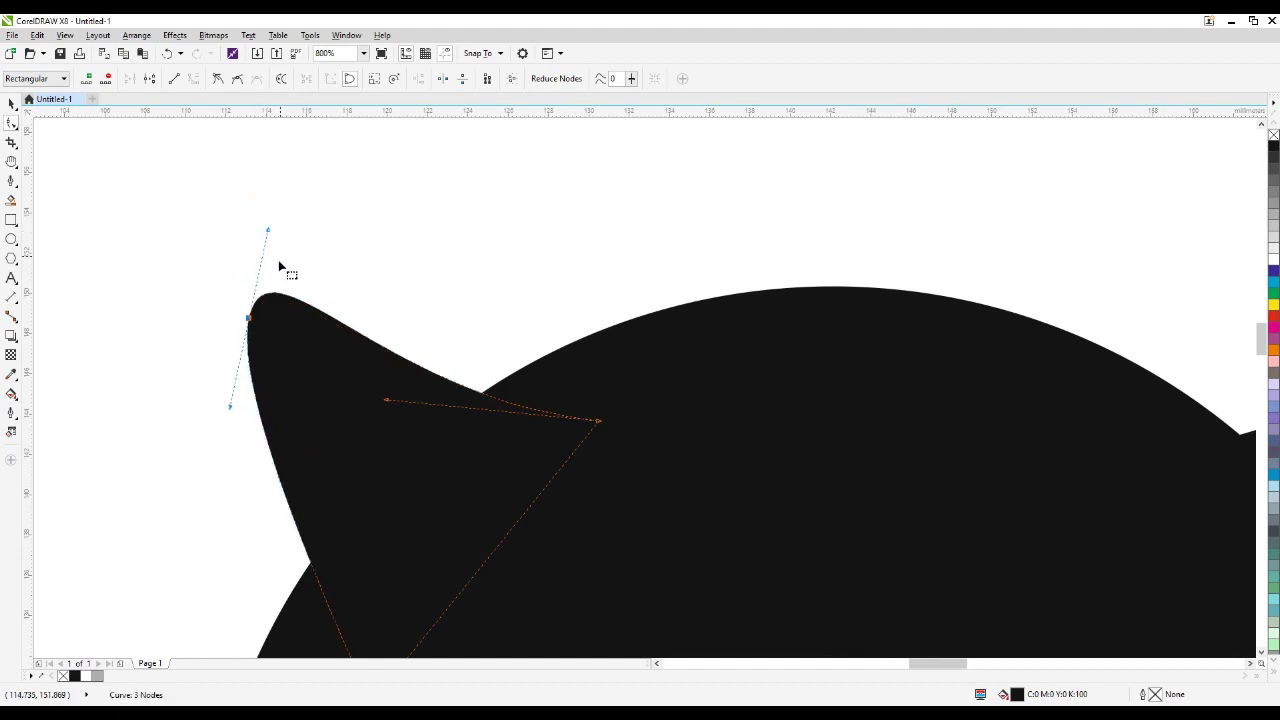
# - Round the right horn's tip by making its node symmetrical and adjusting its position and curve
pyautogui.scroll(-2, 284, 266)
pyautogui.press('space')
pyautogui.click(829, 354)
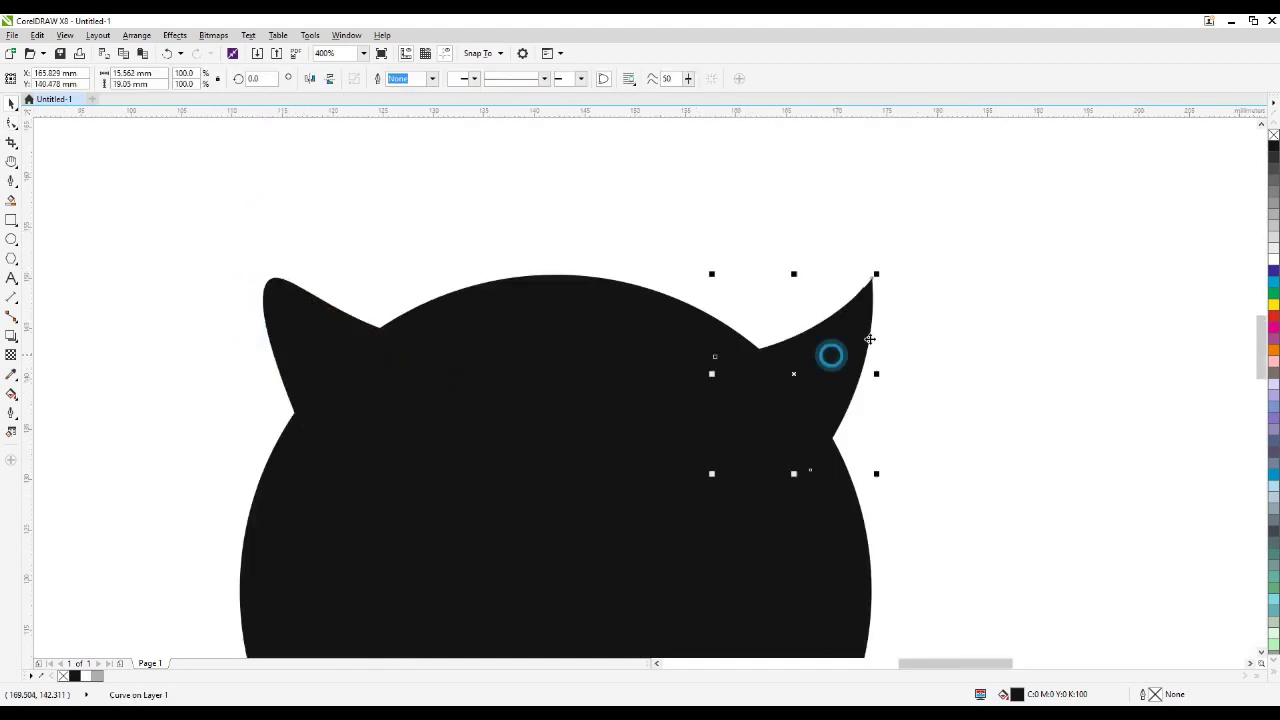
pyautogui.press('space')
pyautogui.click(879, 270)
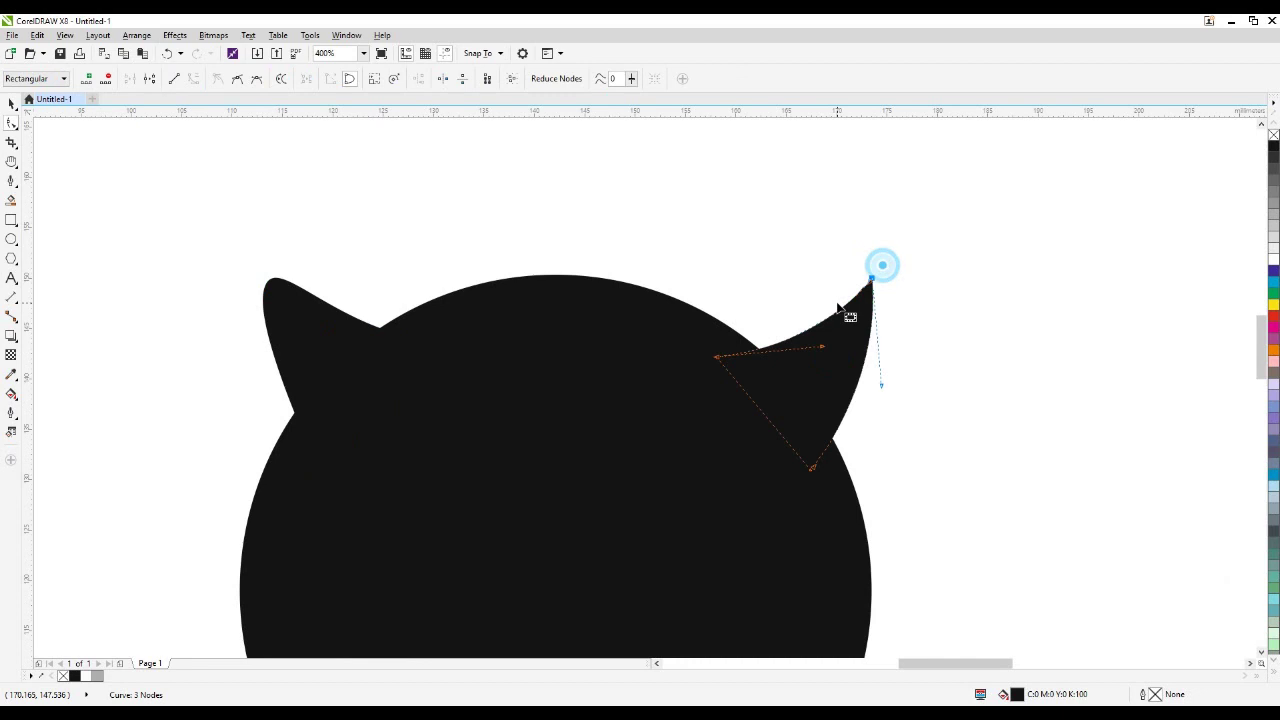
pyautogui.click(256, 79)
pyautogui.scroll(2, 853, 287)
pyautogui.moveTo(843, 312); pyautogui.dragTo(831, 380)
pyautogui.scroll(-2, 620, 370)
pyautogui.scroll(-2, 610, 370)
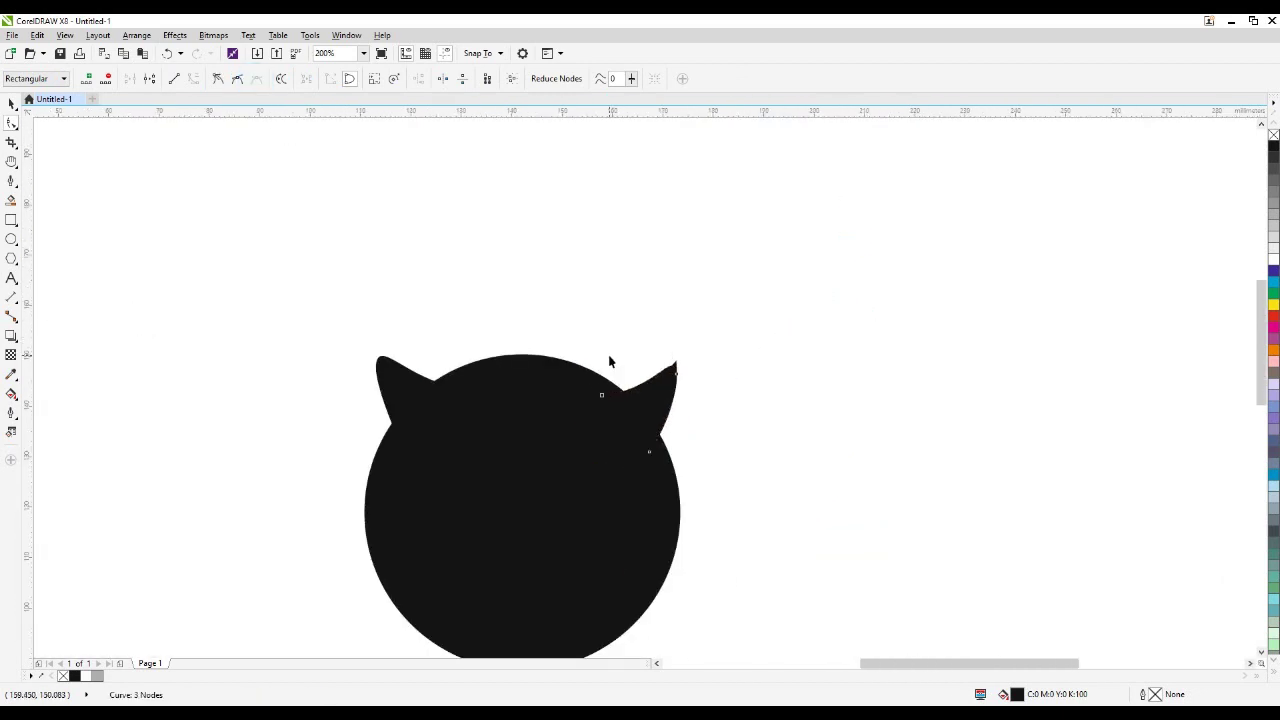
# - Delete the leftover pointed horn lying behind the rounded right horn
pyautogui.click(800, 346)
pyautogui.press('h')
pyautogui.moveTo(708, 510); pyautogui.dragTo(670, 410)
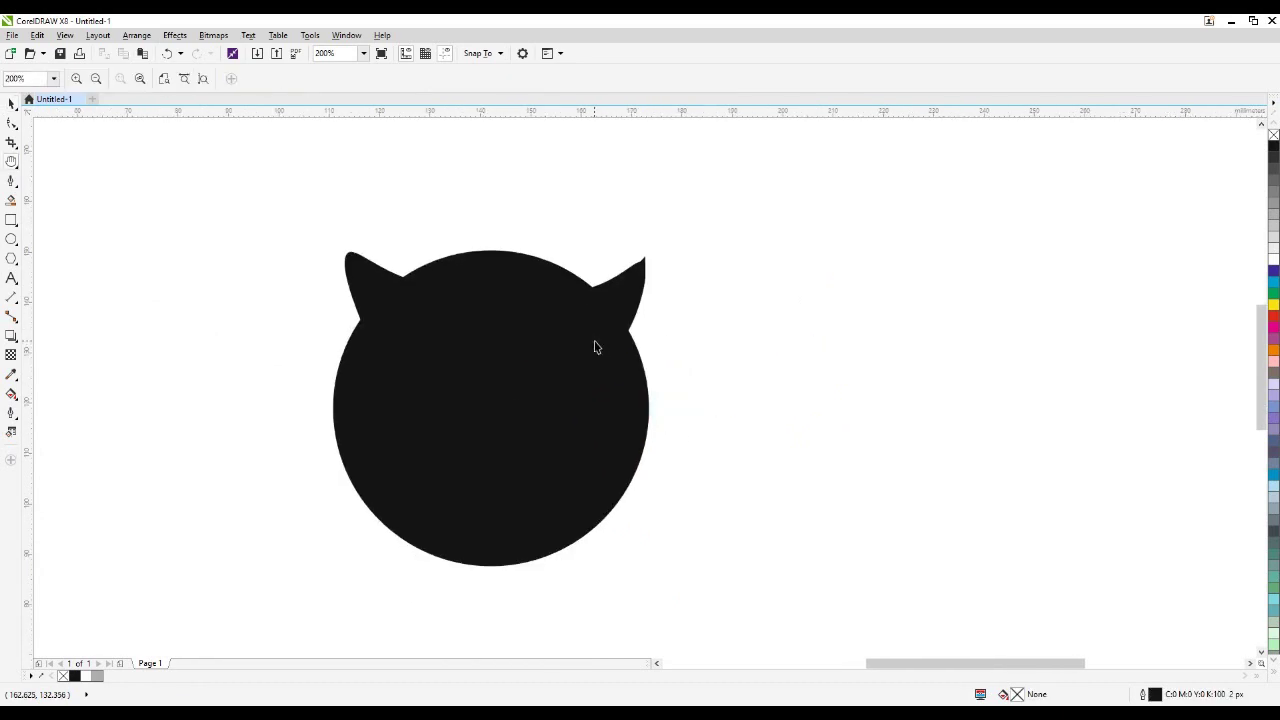
pyautogui.click(606, 277)
pyautogui.scroll(4, 615, 275)
pyautogui.press('space')
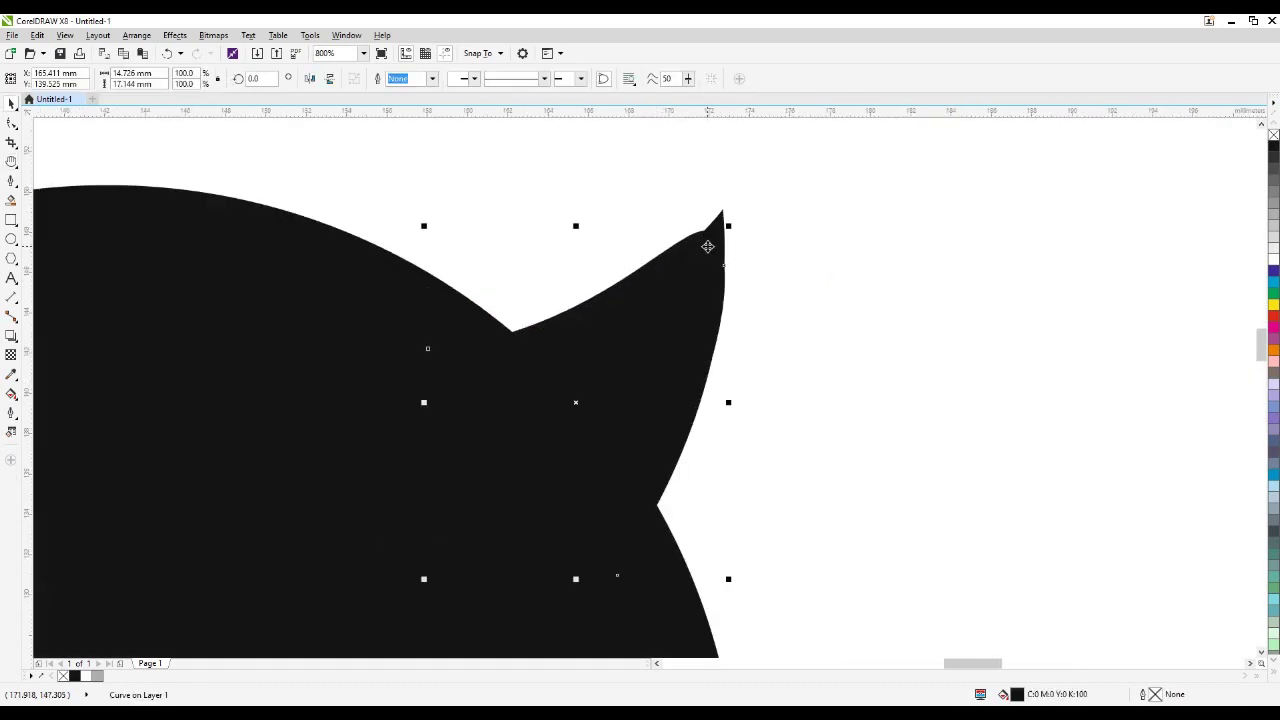
pyautogui.click(12, 122)
pyautogui.press('space')
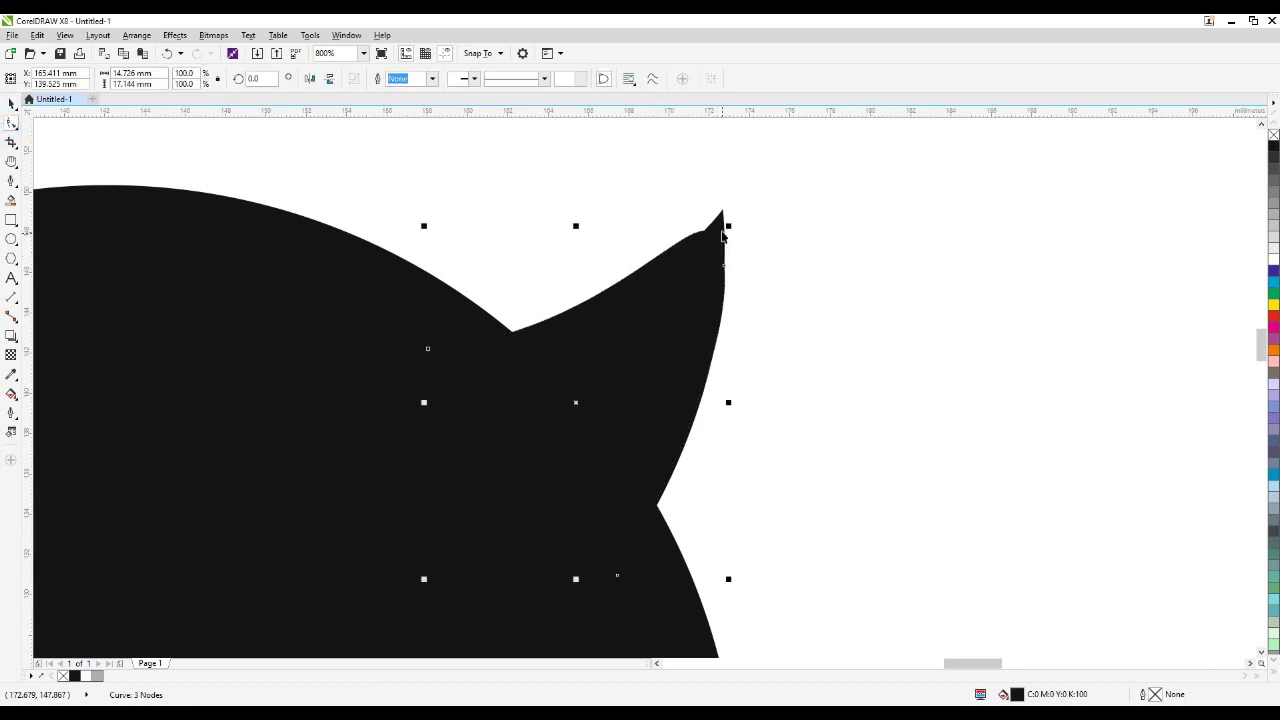
pyautogui.click(814, 231)
pyautogui.click(700, 274)
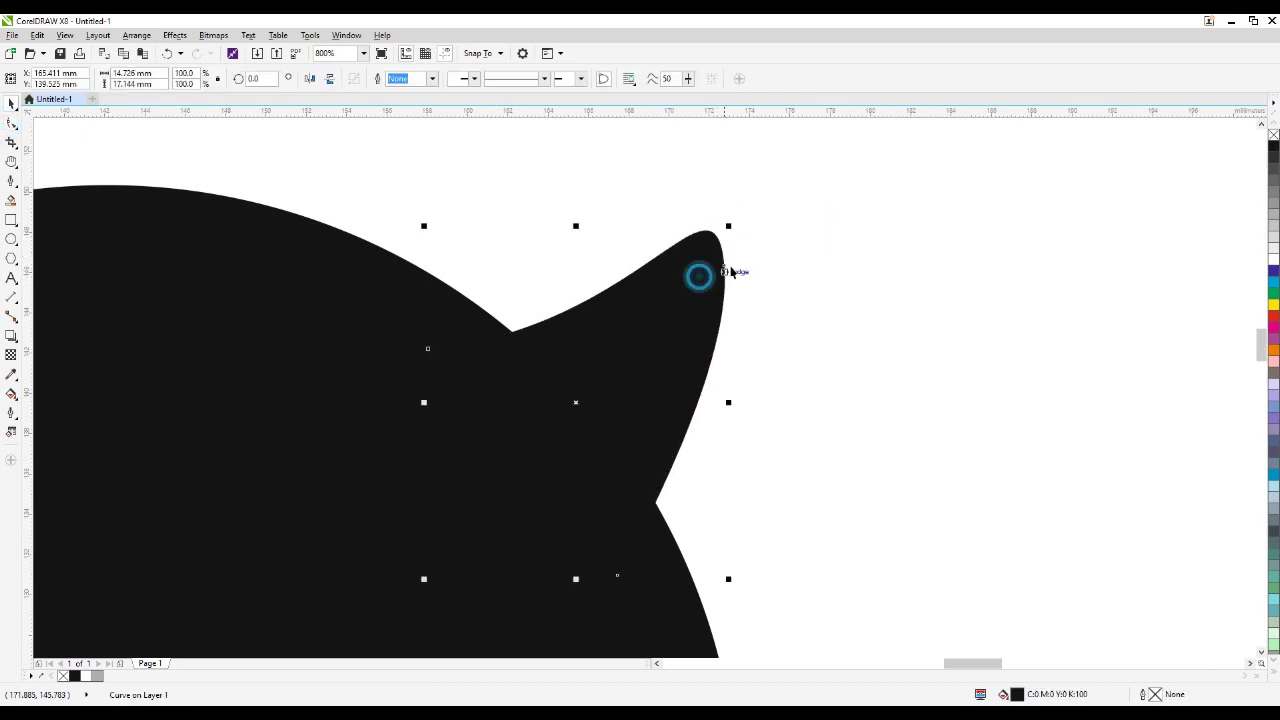
pyautogui.scroll(-4, 715, 276)
pyautogui.click(820, 274)
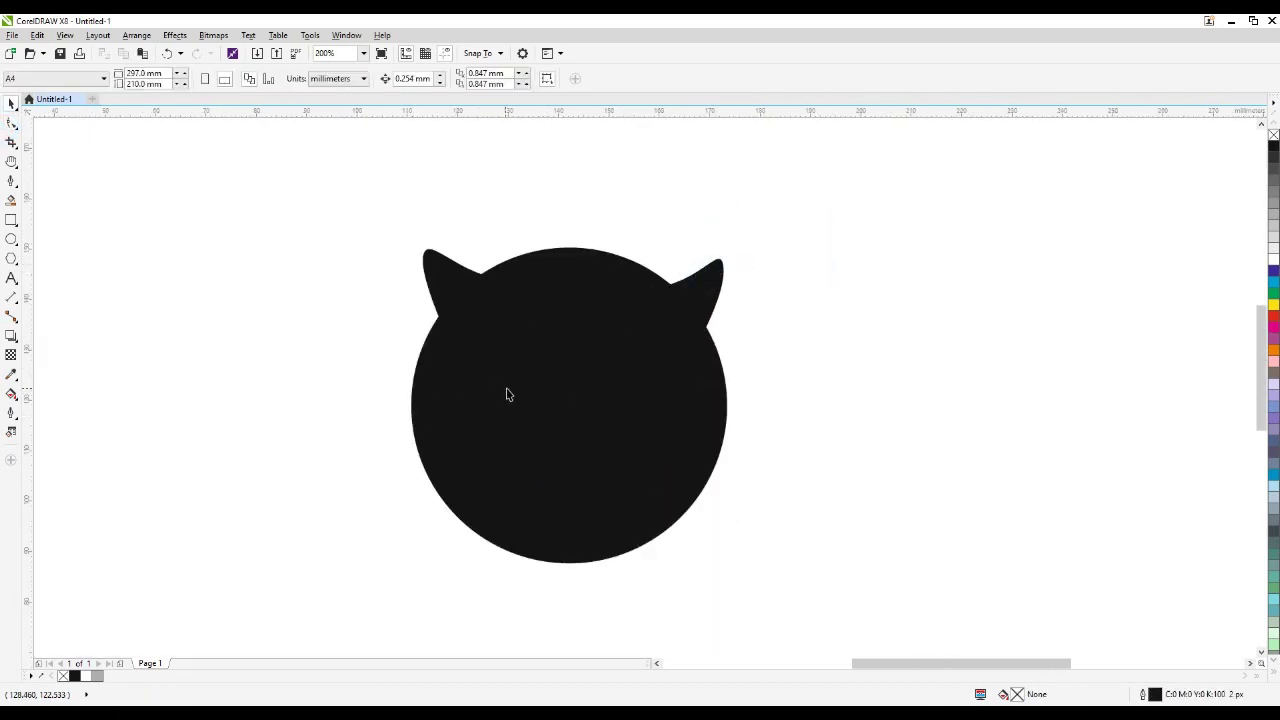
# - Draw a tapering, curved body shape about 30 mm wide and 85 mm tall below the circle's left half with the Pen tool
pyautogui.press('h')
pyautogui.moveTo(560, 437); pyautogui.dragTo(546, 366)
pyautogui.scroll(-1, 443, 386)
pyautogui.moveTo(465, 364); pyautogui.dragTo(475, 365)
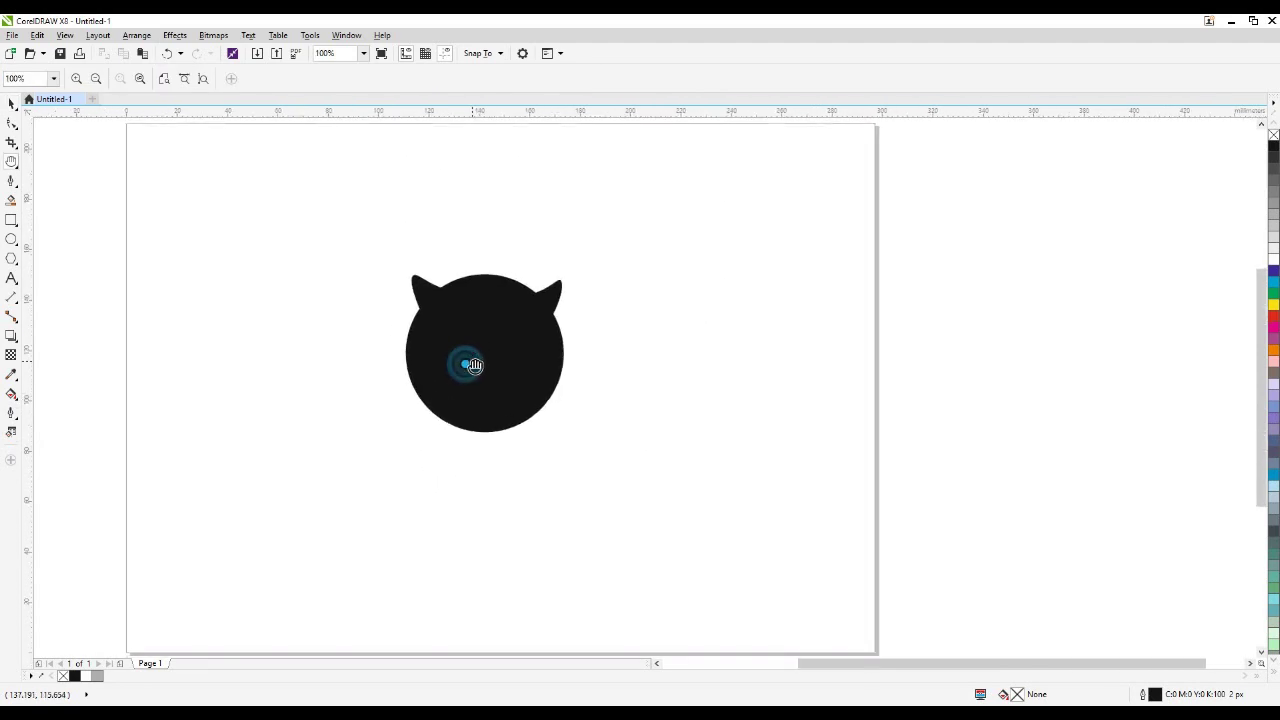
pyautogui.press('space')
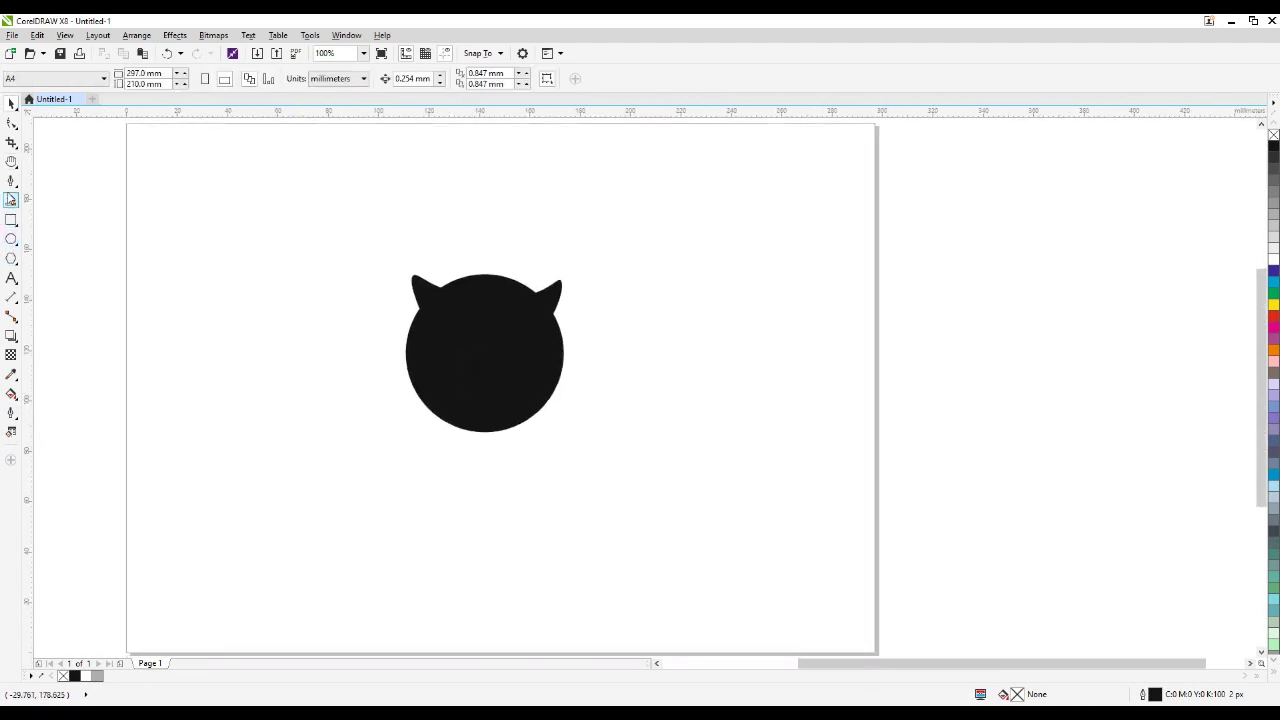
pyautogui.click(11, 180)
pyautogui.click(403, 357)
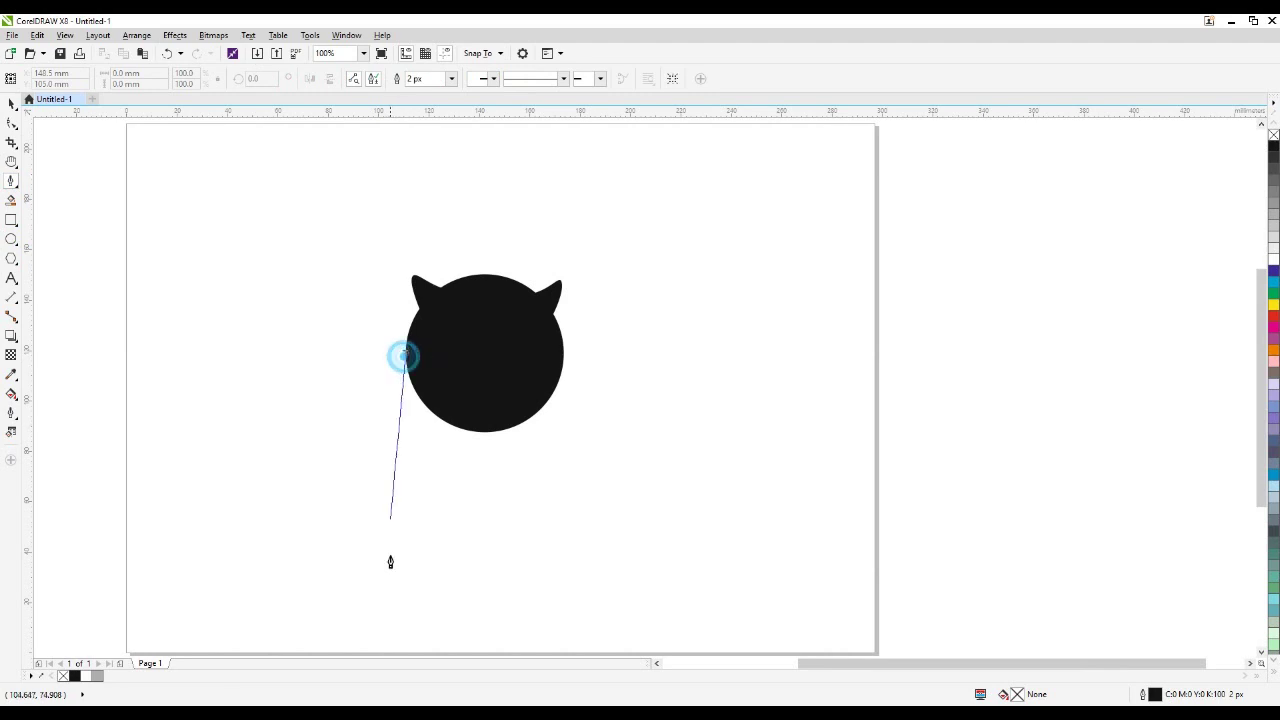
pyautogui.moveTo(424, 566); pyautogui.dragTo(465, 629)
pyautogui.click(424, 569)
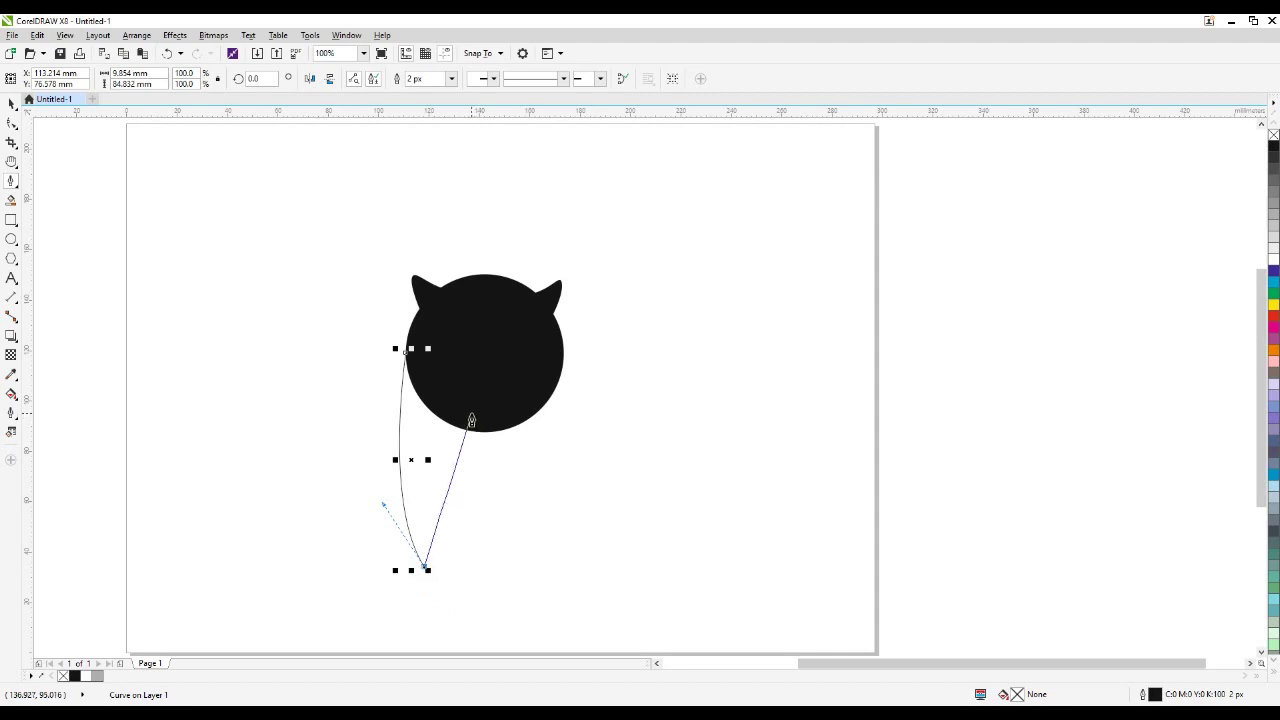
pyautogui.moveTo(474, 432)
pyautogui.mouseDown()
pyautogui.moveTo(540, 388)
pyautogui.moveTo(526, 400)
pyautogui.moveTo(486, 386)
pyautogui.moveTo(505, 386)
pyautogui.moveTo(508, 408)
pyautogui.moveTo(478, 428)
pyautogui.mouseUp()
pyautogui.click(474, 428)
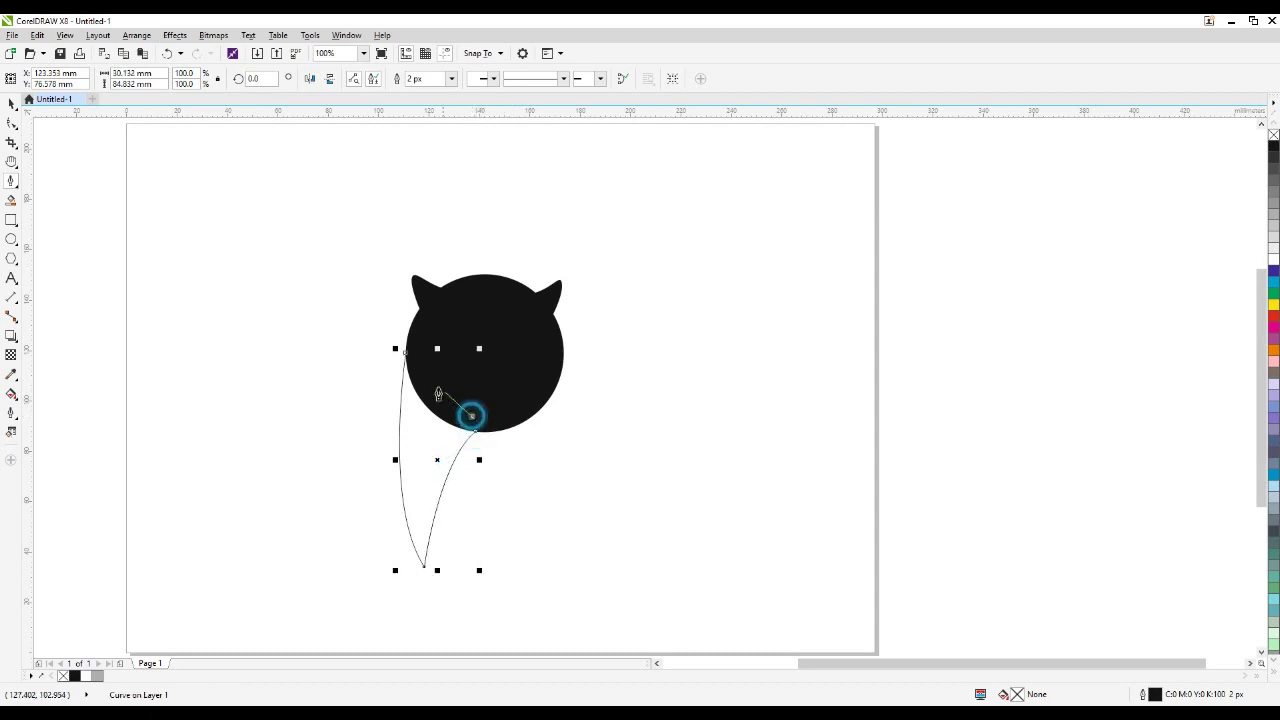
# - Give the tapering body shape a black fill and remove its outline
pyautogui.scroll(1, 440, 445)
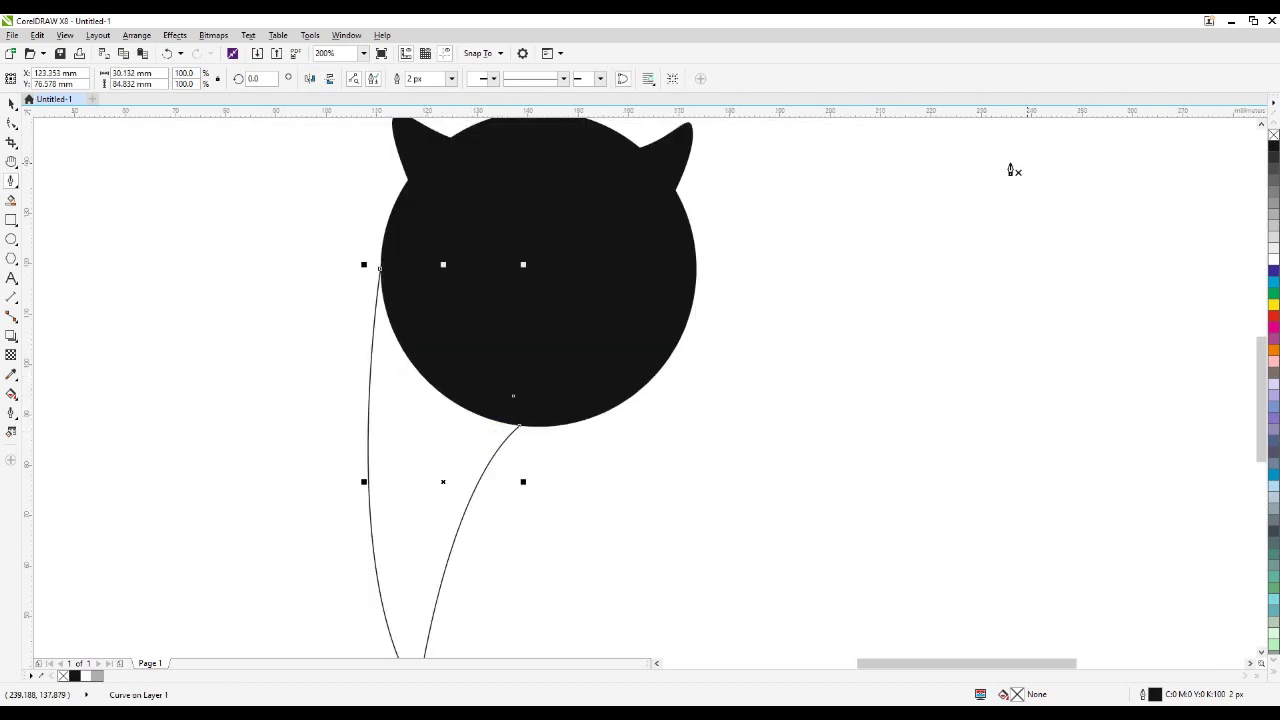
pyautogui.click(1274, 146)
pyautogui.rightClick(1273, 134)
pyautogui.scroll(-1, 497, 306)
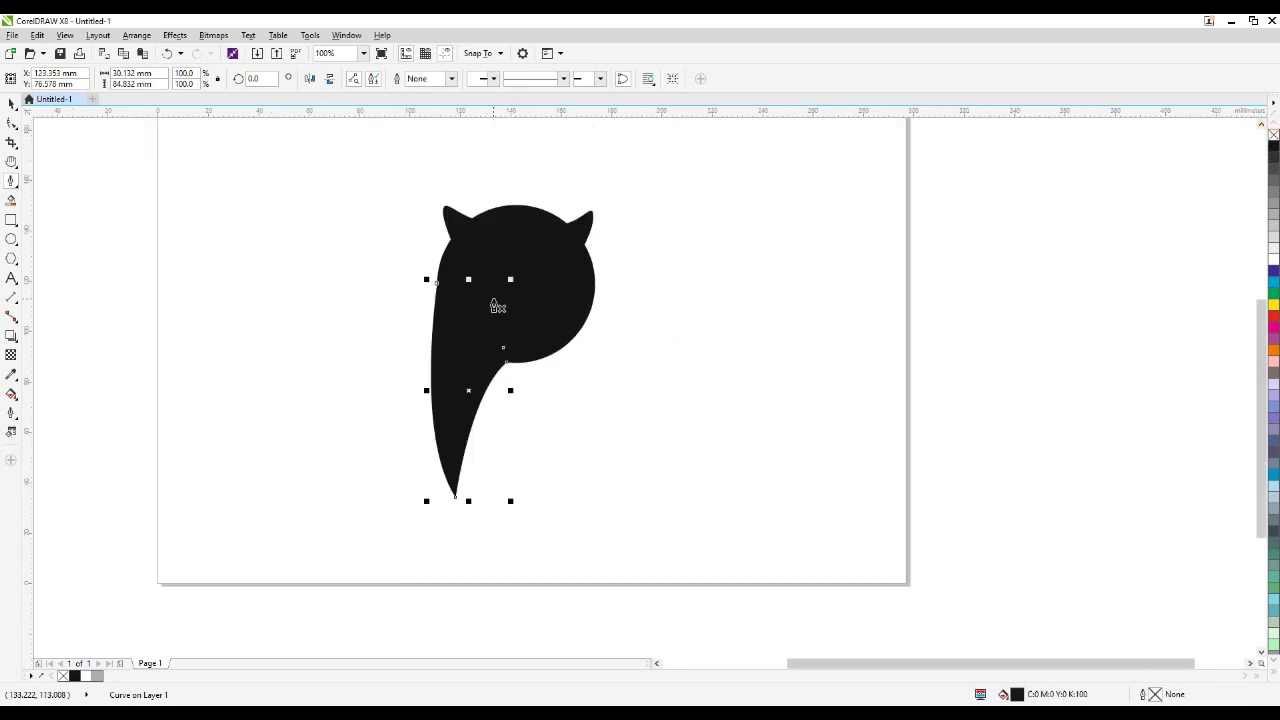
# - Reshape the body's inner edge with the Shape tool so it curves smoothly into the bottom of the circle
pyautogui.click(14, 123)
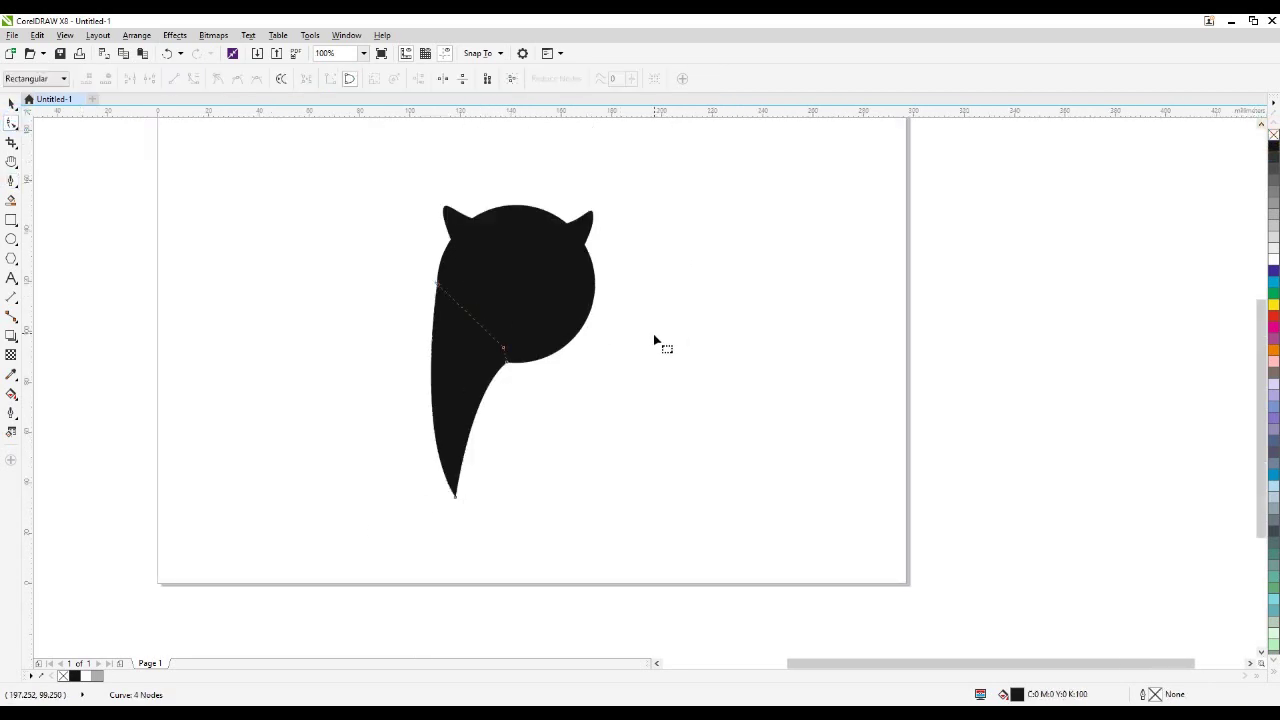
pyautogui.moveTo(627, 360); pyautogui.dragTo(494, 415)
pyautogui.click(471, 392)
pyautogui.click(497, 511)
pyautogui.moveTo(519, 540); pyautogui.dragTo(402, 462)
pyautogui.moveTo(471, 394); pyautogui.dragTo(456, 367)
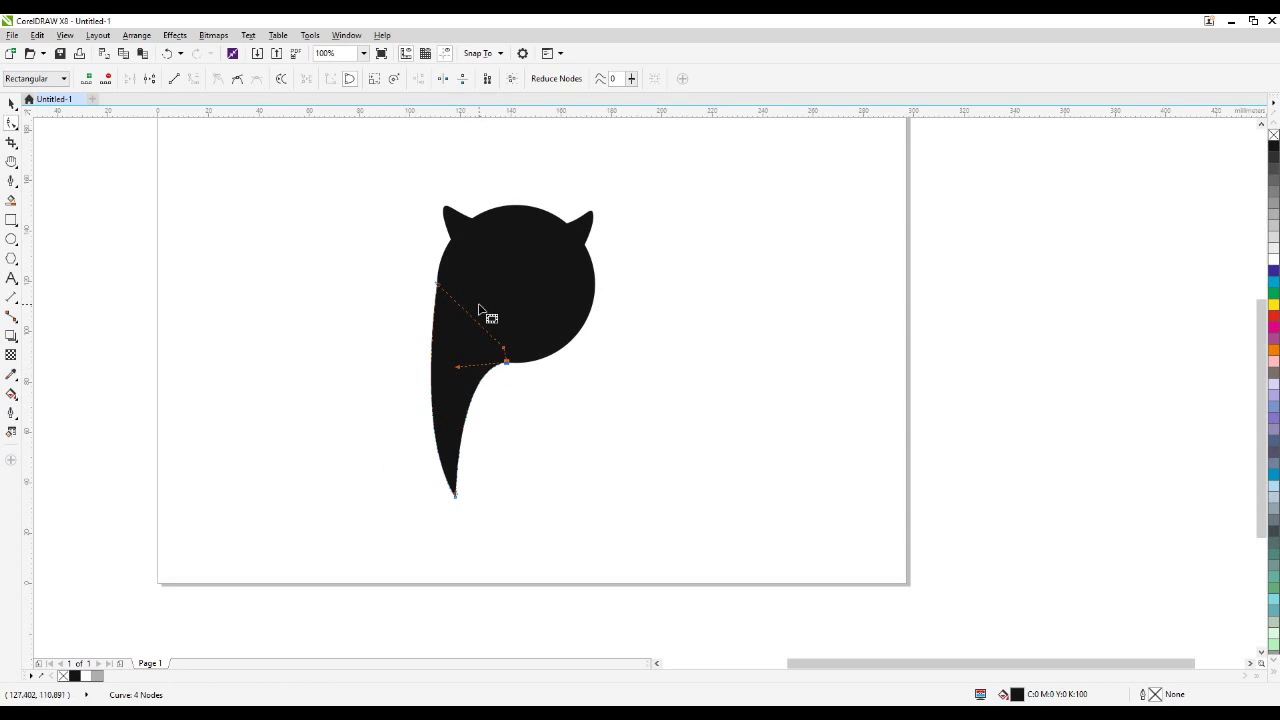
pyautogui.press('space')
pyautogui.click(683, 374)
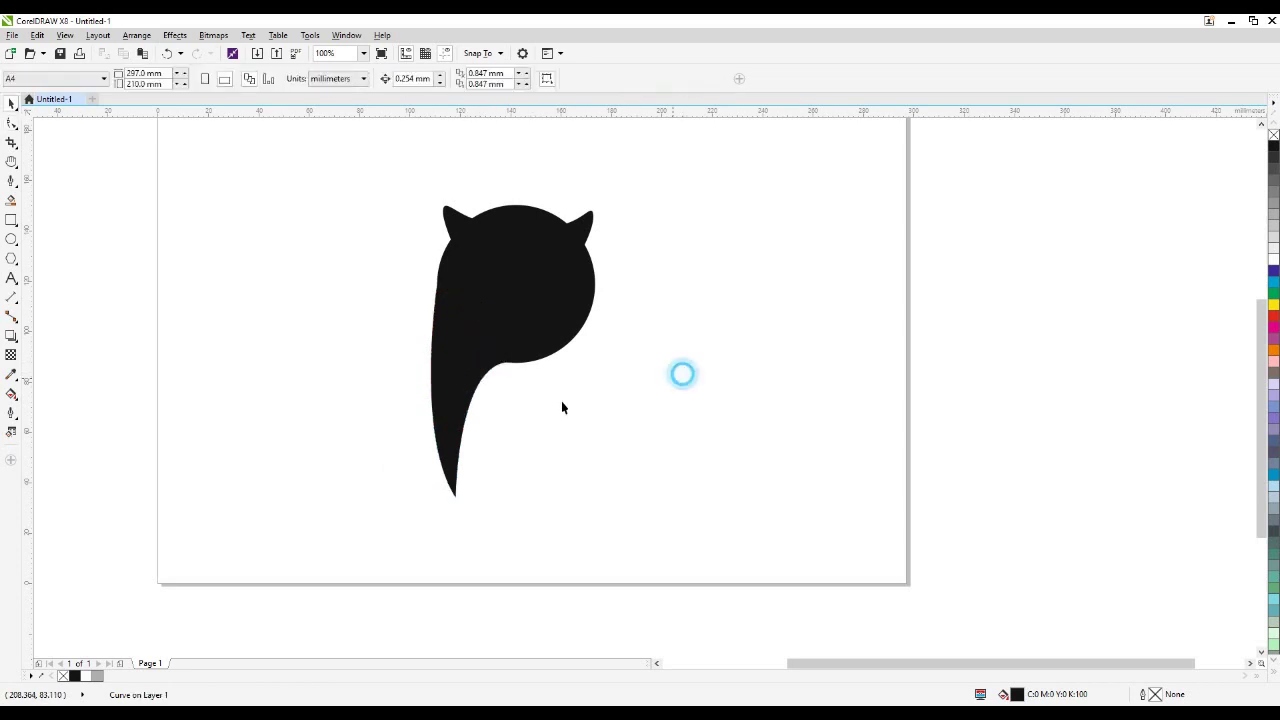
# - Draw a thin, closed crescent about 16 mm wide and 62 mm tall below the head's right side with the Pen tool
pyautogui.click(13, 180)
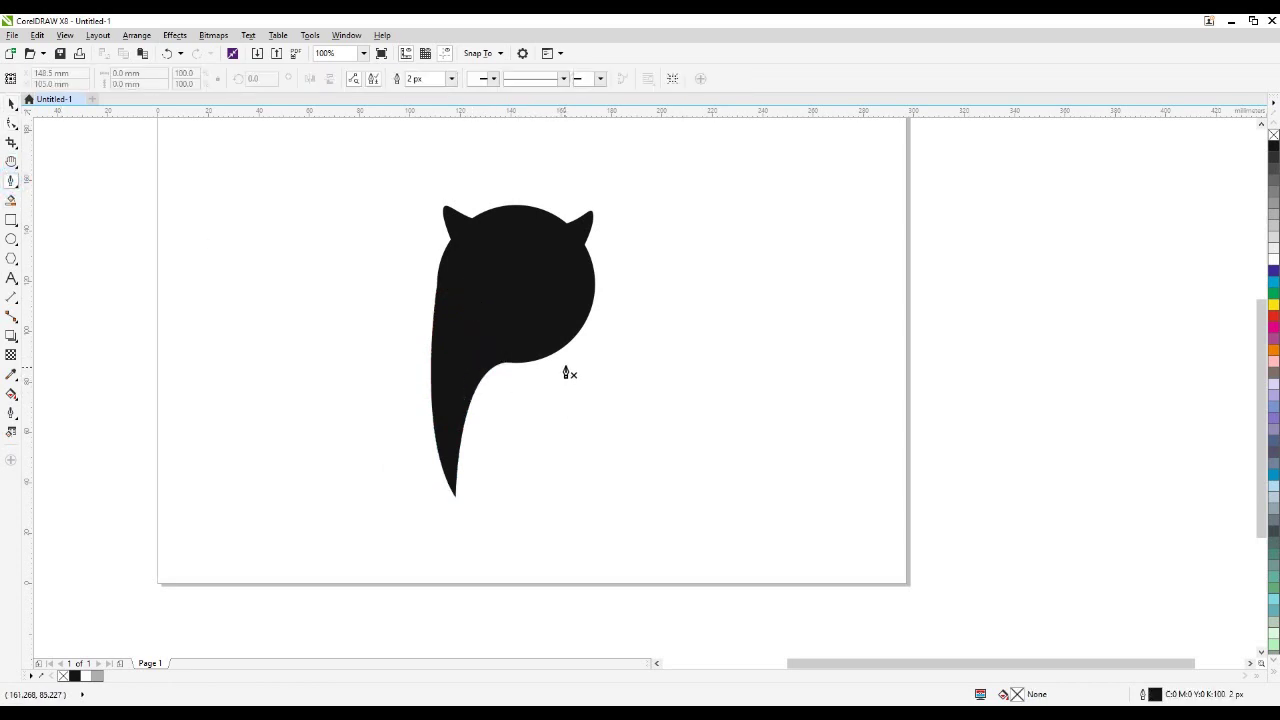
pyautogui.moveTo(569, 366); pyautogui.dragTo(569, 449)
pyautogui.moveTo(530, 523); pyautogui.dragTo(484, 554)
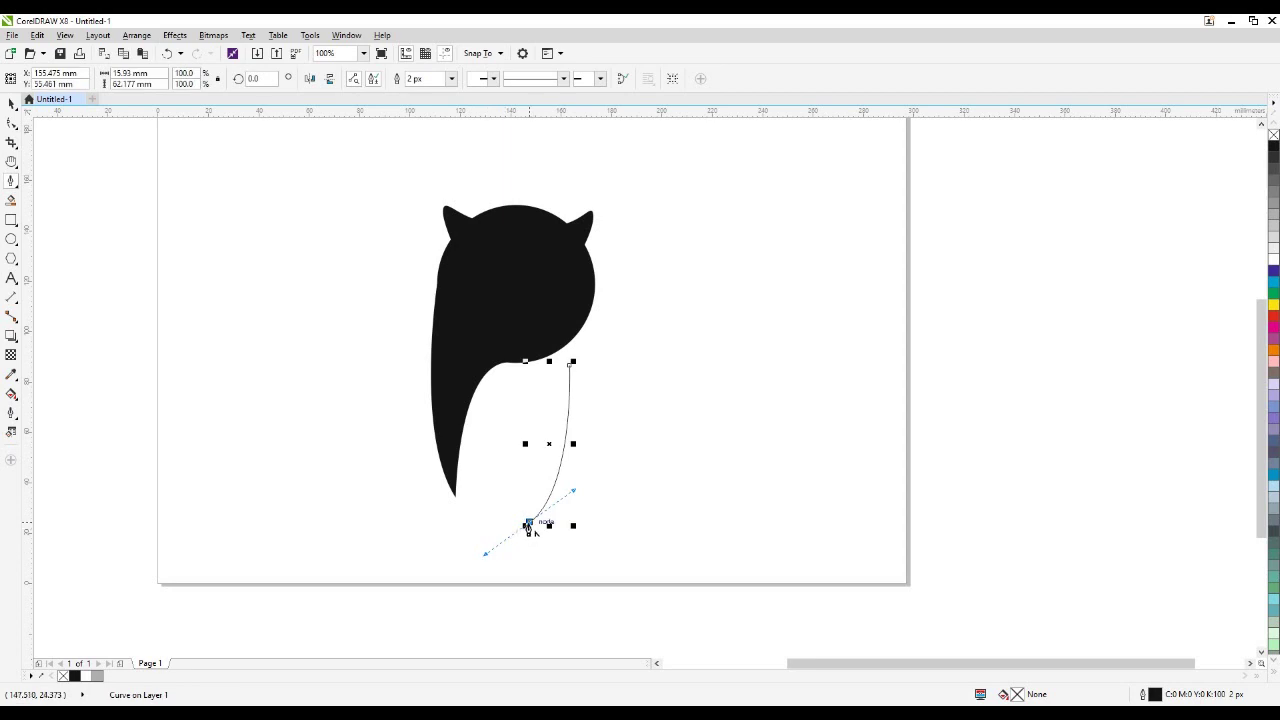
pyautogui.moveTo(569, 366); pyautogui.dragTo(568, 440)
# - Reshape the crescent with the Shape tool, lowering its top node and bending its lower end into a stronger curve
pyautogui.click(11, 122)
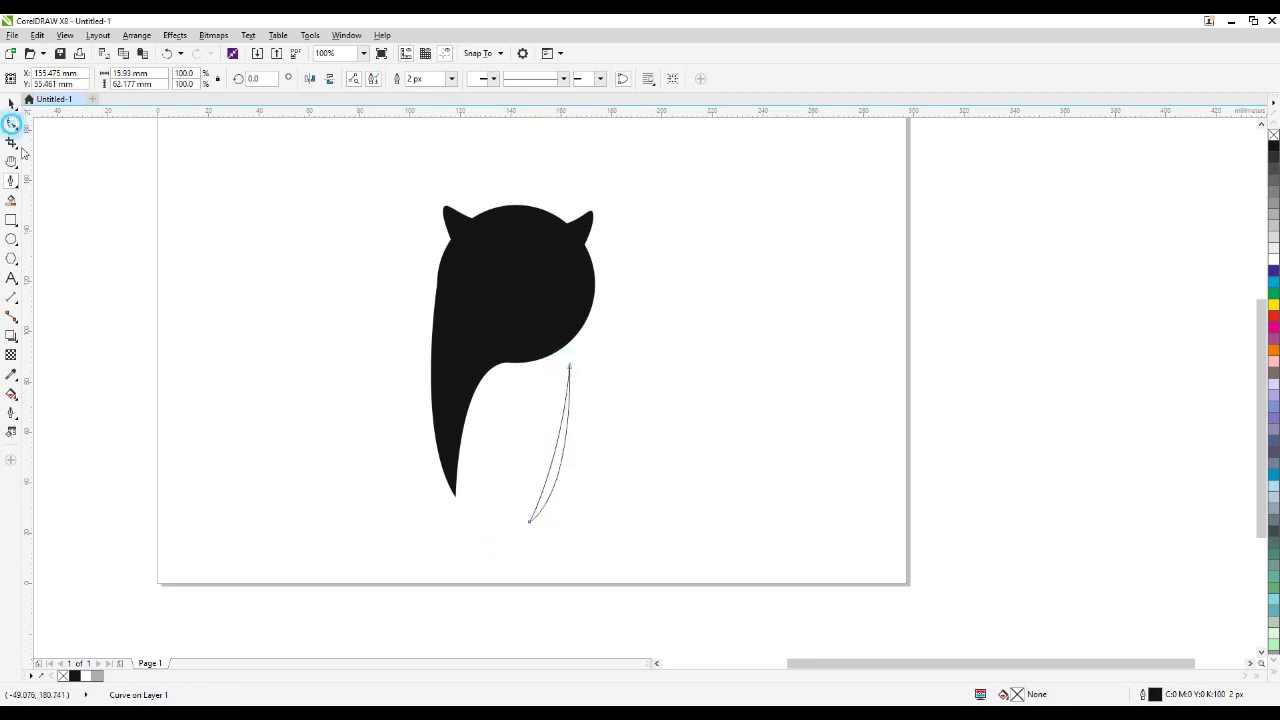
pyautogui.moveTo(569, 370); pyautogui.dragTo(557, 488)
pyautogui.click(575, 493)
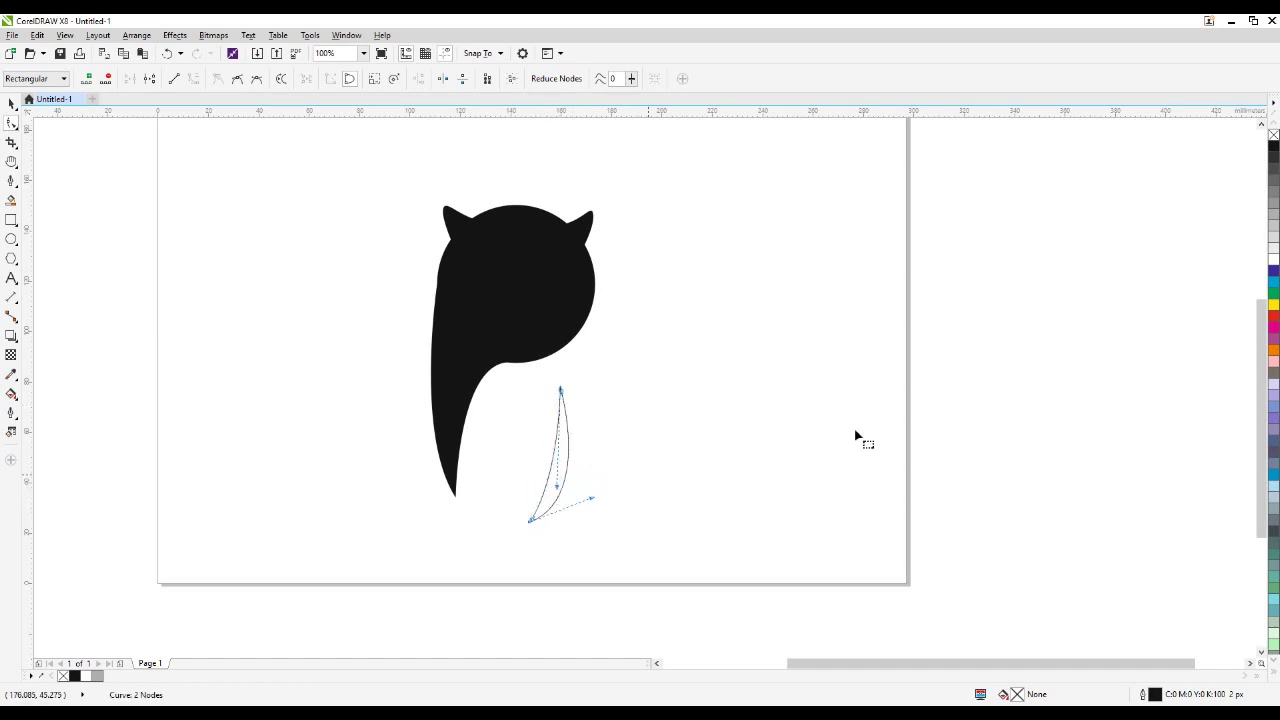
# - Give the crescent a black fill without an outline and move it slightly upward
pyautogui.press('space')
pyautogui.click(1274, 147)
pyautogui.rightClick(1274, 134)
pyautogui.click(1045, 222)
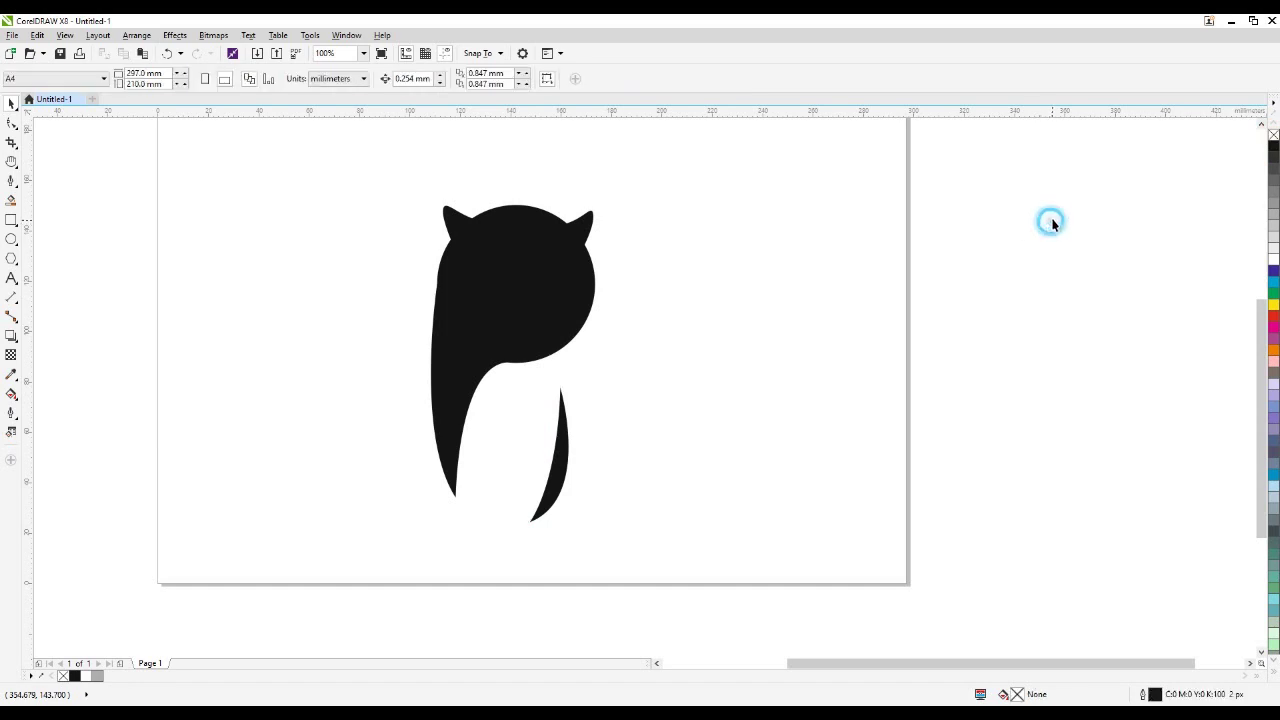
pyautogui.click(567, 468)
pyautogui.click(1034, 371)
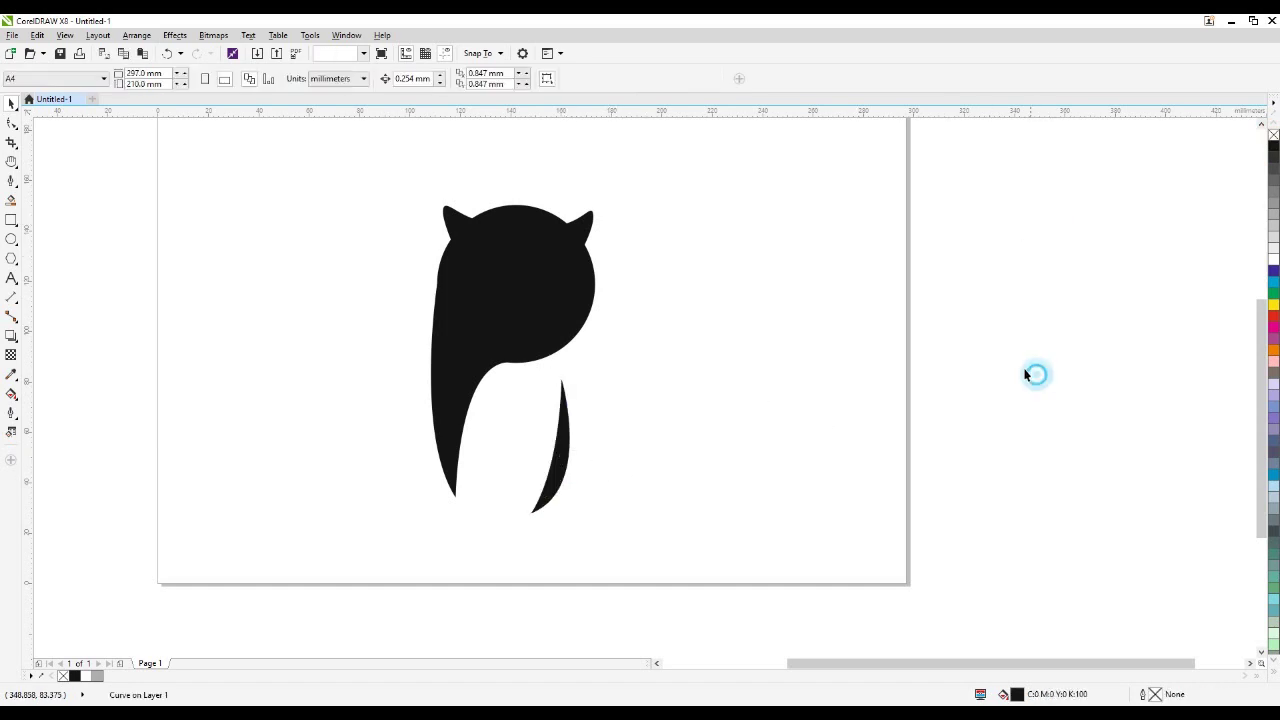
# - Enlarge the left ear to about 20 mm wide and 25 mm tall, keeping it tucked into the head
pyautogui.scroll(1, 500, 248)
pyautogui.click(562, 278)
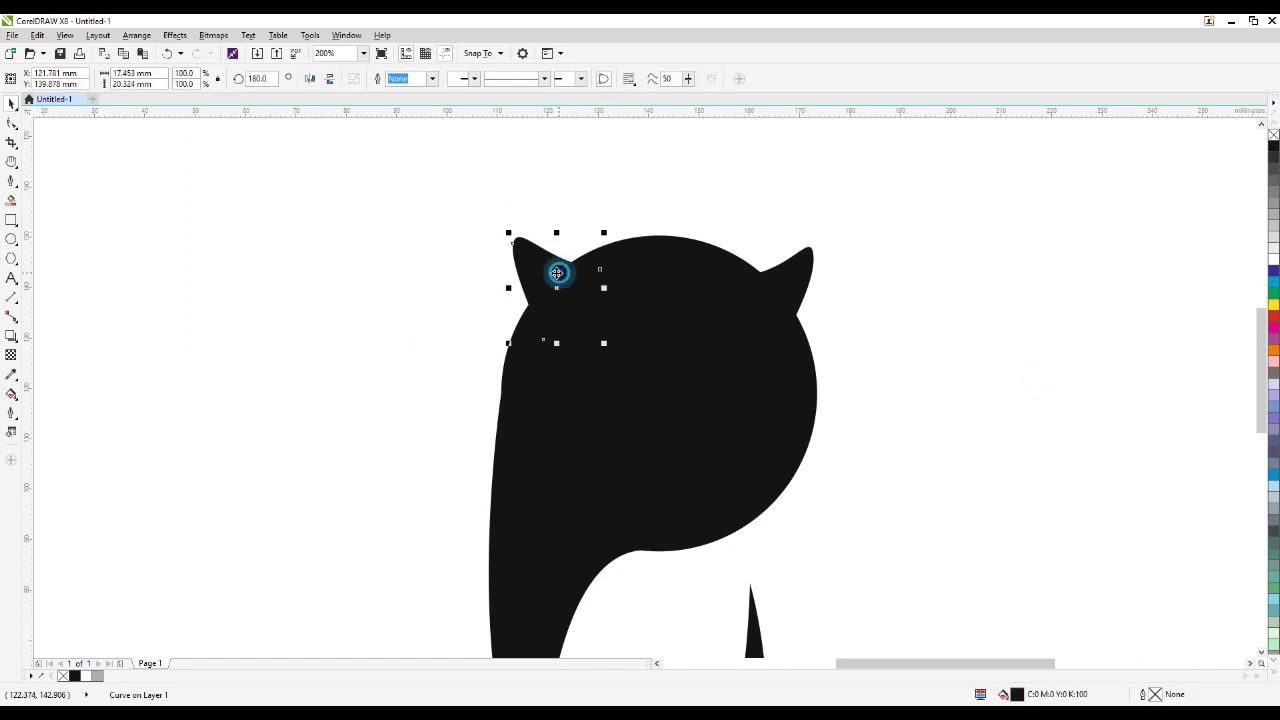
pyautogui.moveTo(557, 345); pyautogui.dragTo(557, 367)
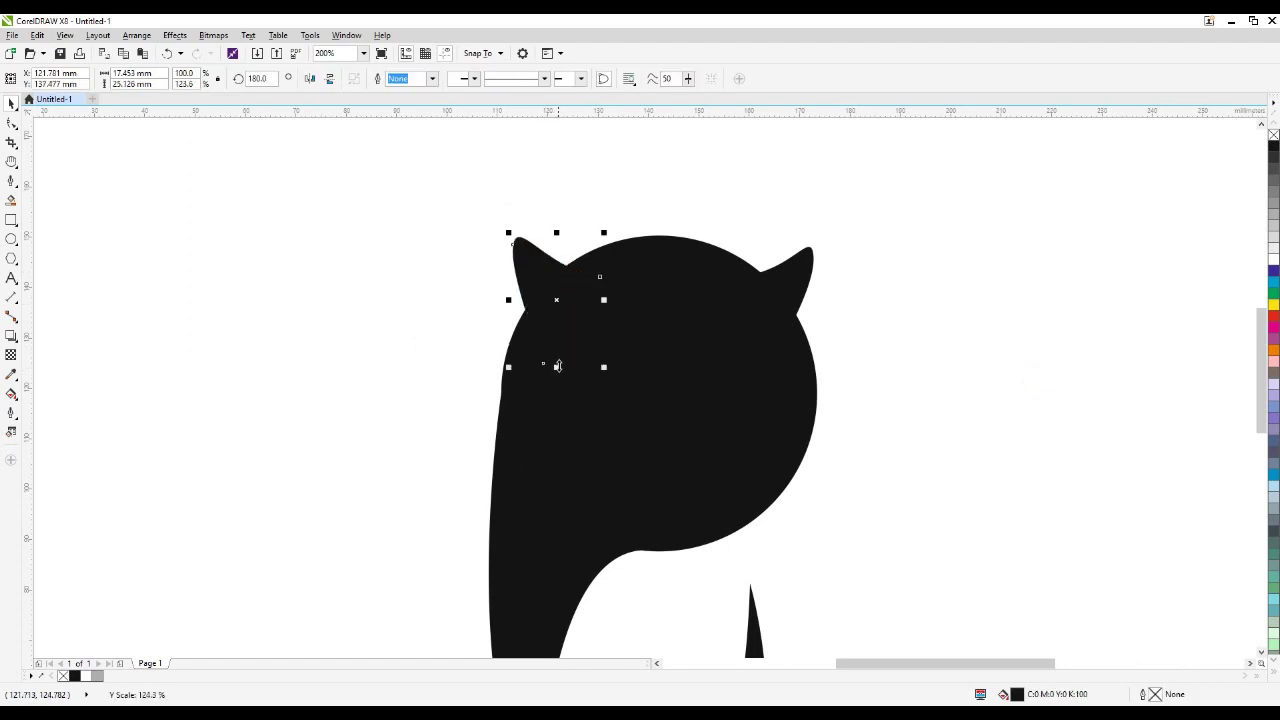
pyautogui.moveTo(603, 300); pyautogui.dragTo(559, 313)
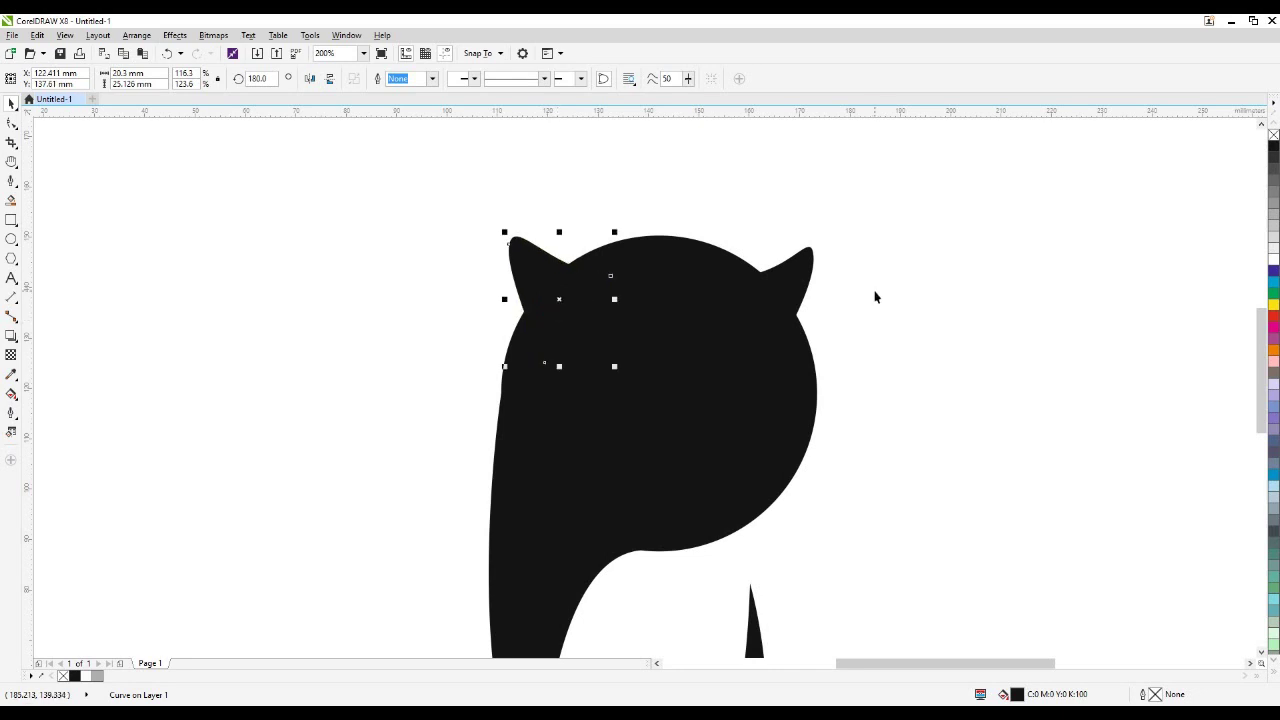
pyautogui.scroll(-1, 748, 289)
pyautogui.scroll(1, 657, 289)
pyautogui.moveTo(625, 264); pyautogui.dragTo(493, 319)
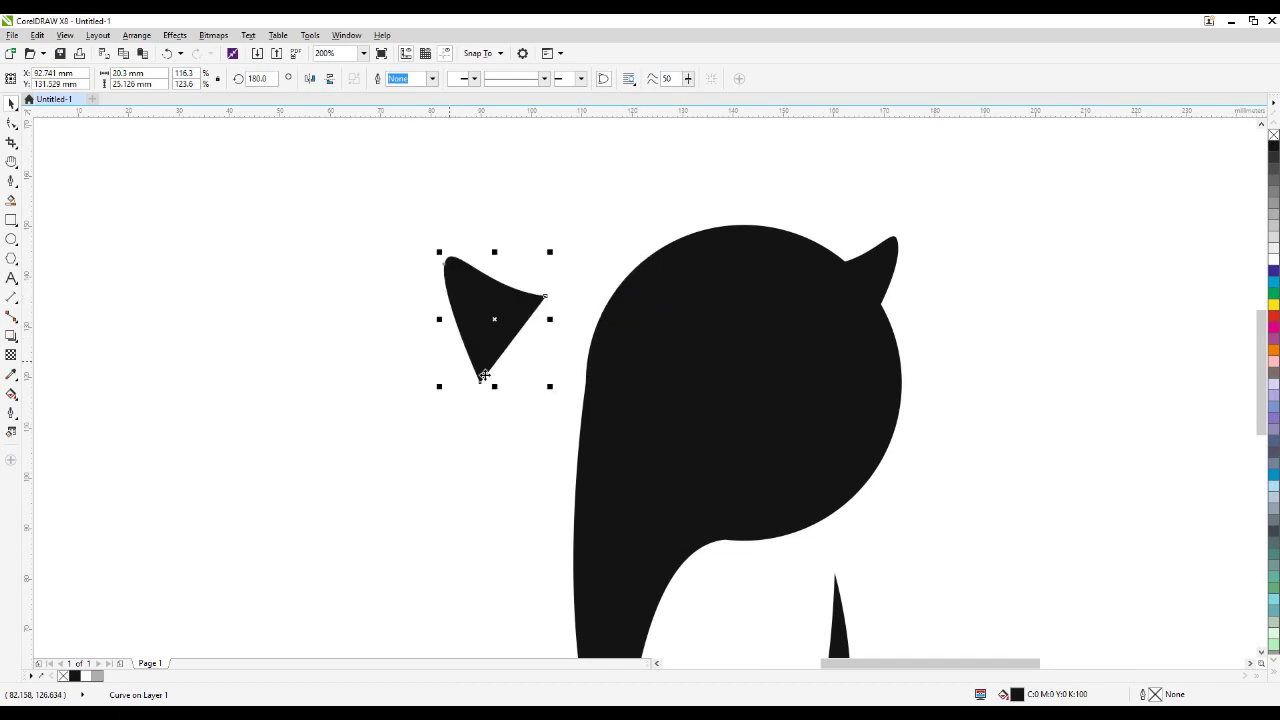
pyautogui.hotkey('ctrl', 'z')
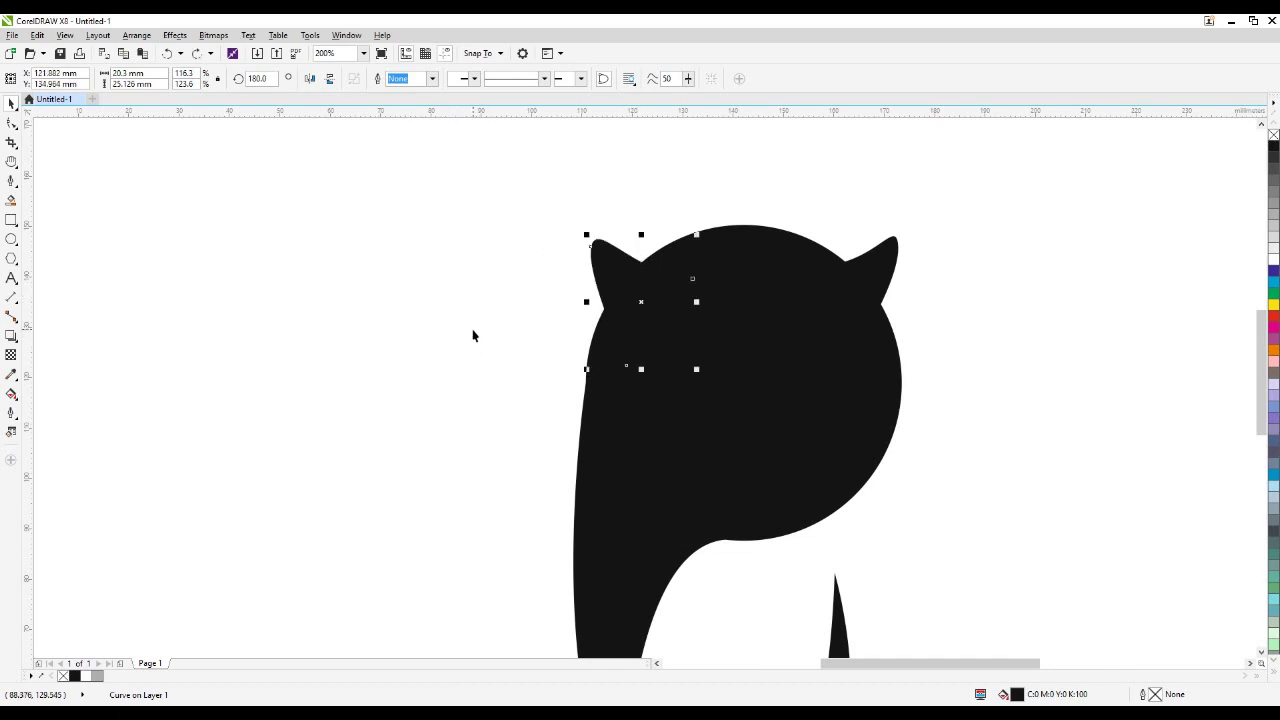
pyautogui.click(473, 335)
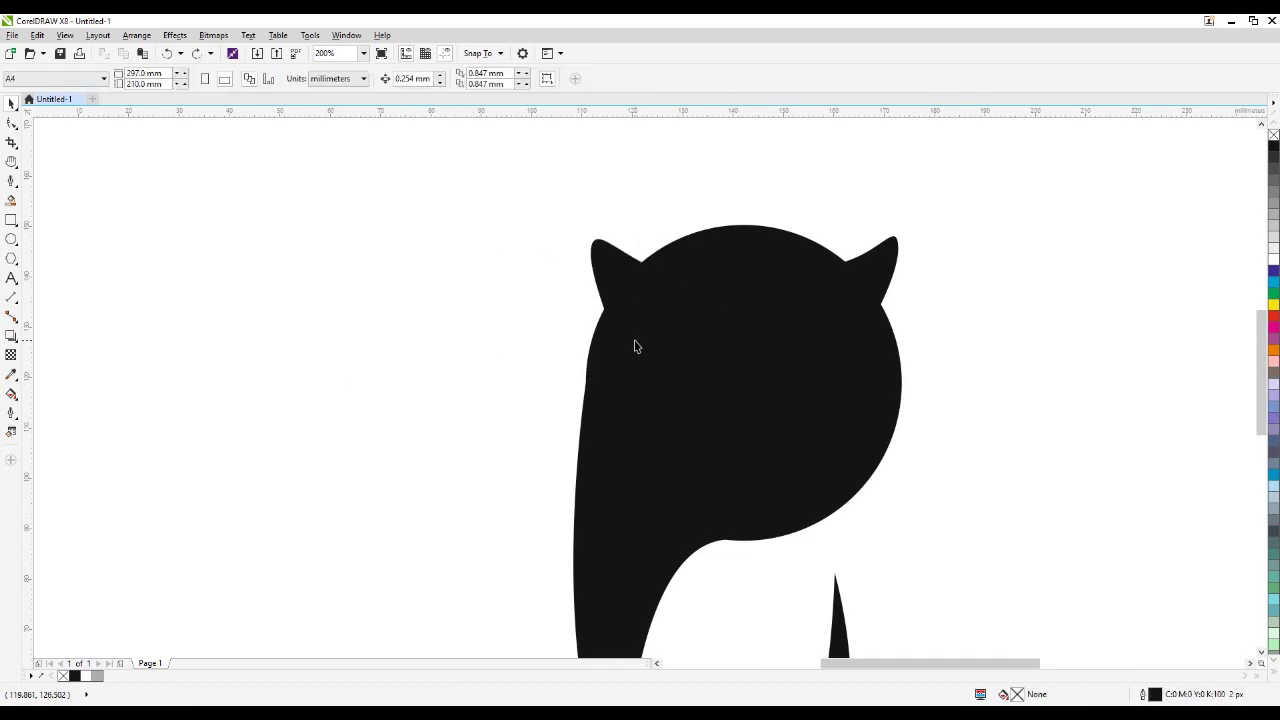
# - Draw a circle about 43 mm in diameter centred inside the black head and fill it white
pyautogui.click(11, 239)
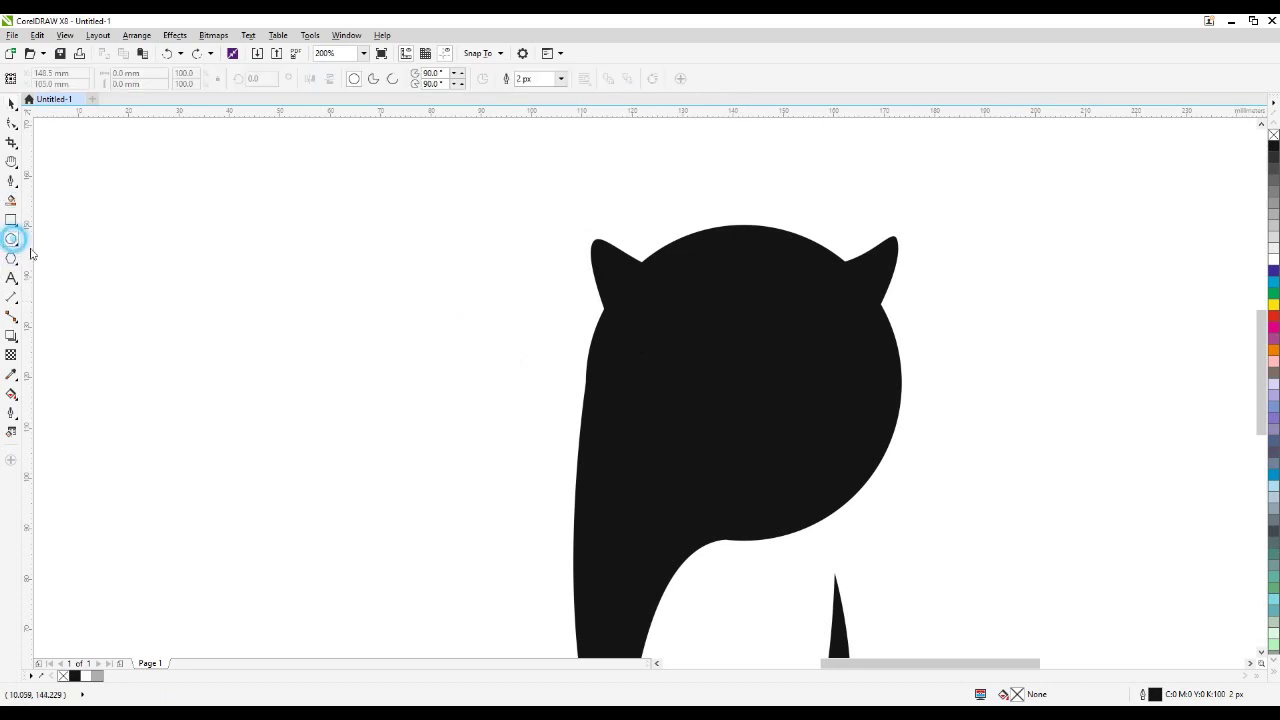
pyautogui.moveTo(667, 279); pyautogui.dragTo(886, 498)
pyautogui.press('space')
pyautogui.moveTo(783, 393); pyautogui.dragTo(757, 384)
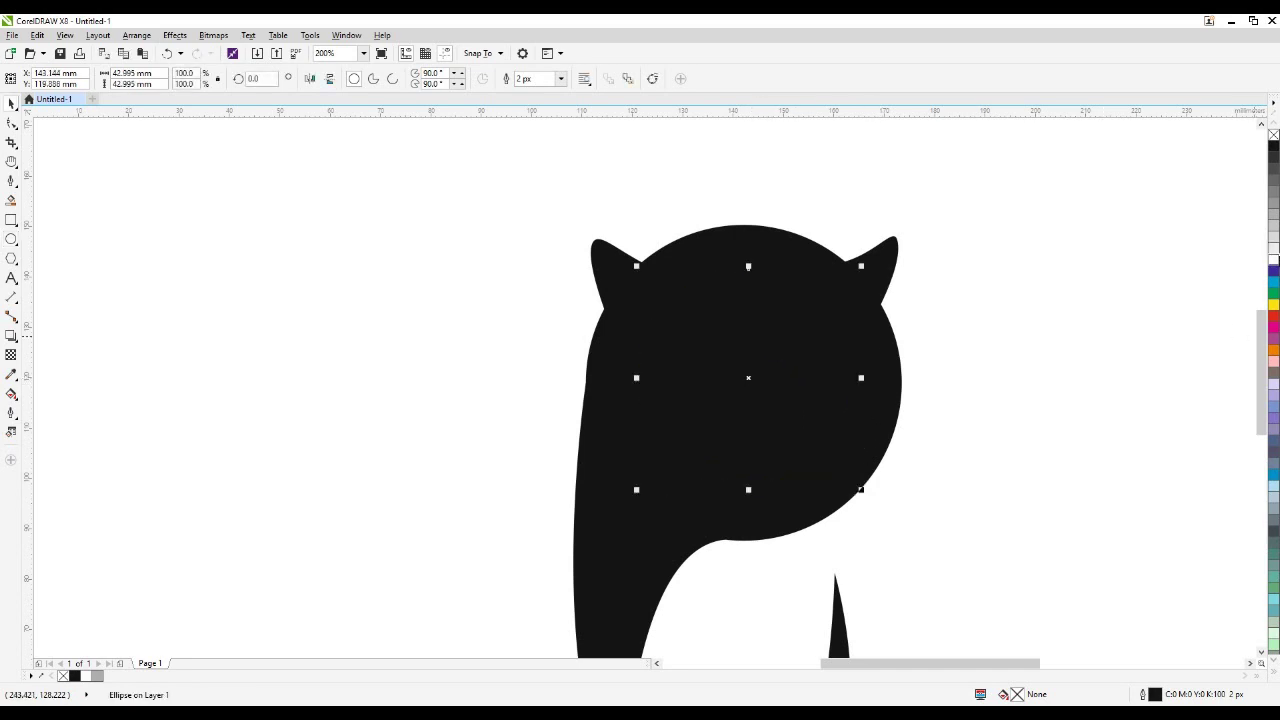
pyautogui.click(1273, 259)
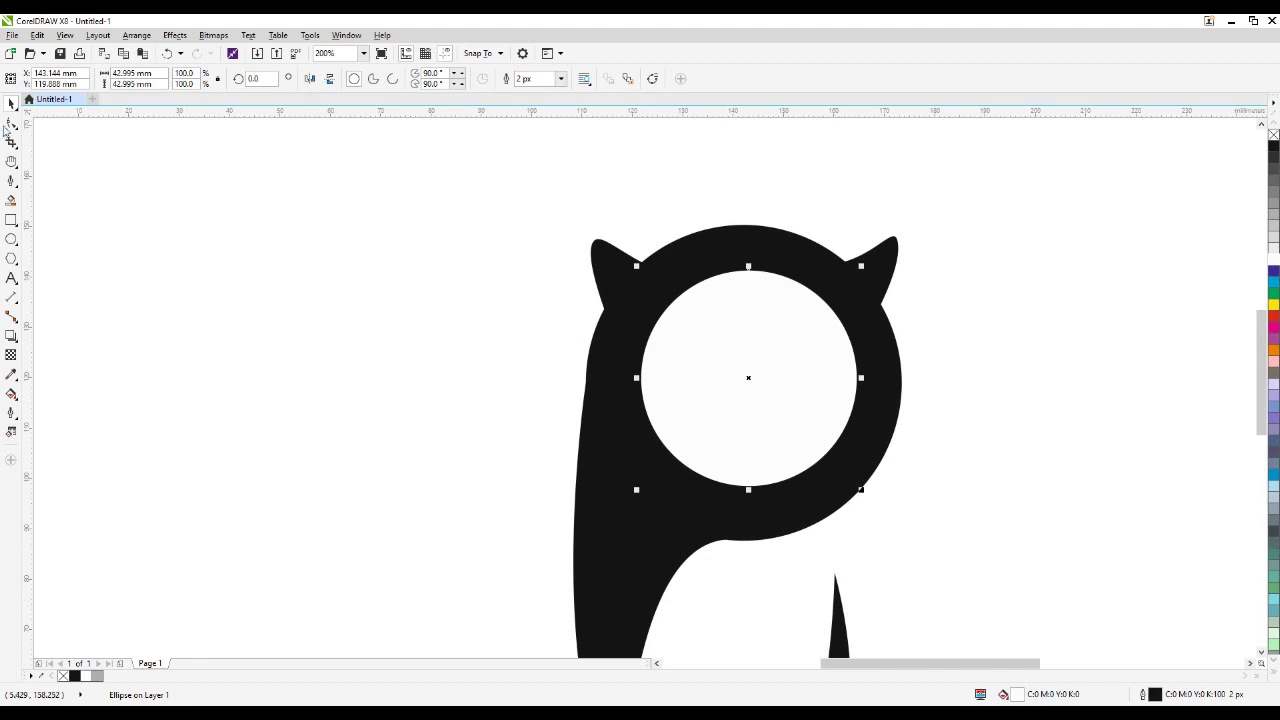
# - Convert the white circle to curves for node editing
pyautogui.click(12, 123)
pyautogui.scroll(1, 748, 272)
pyautogui.press('space')
pyautogui.click(136, 35)
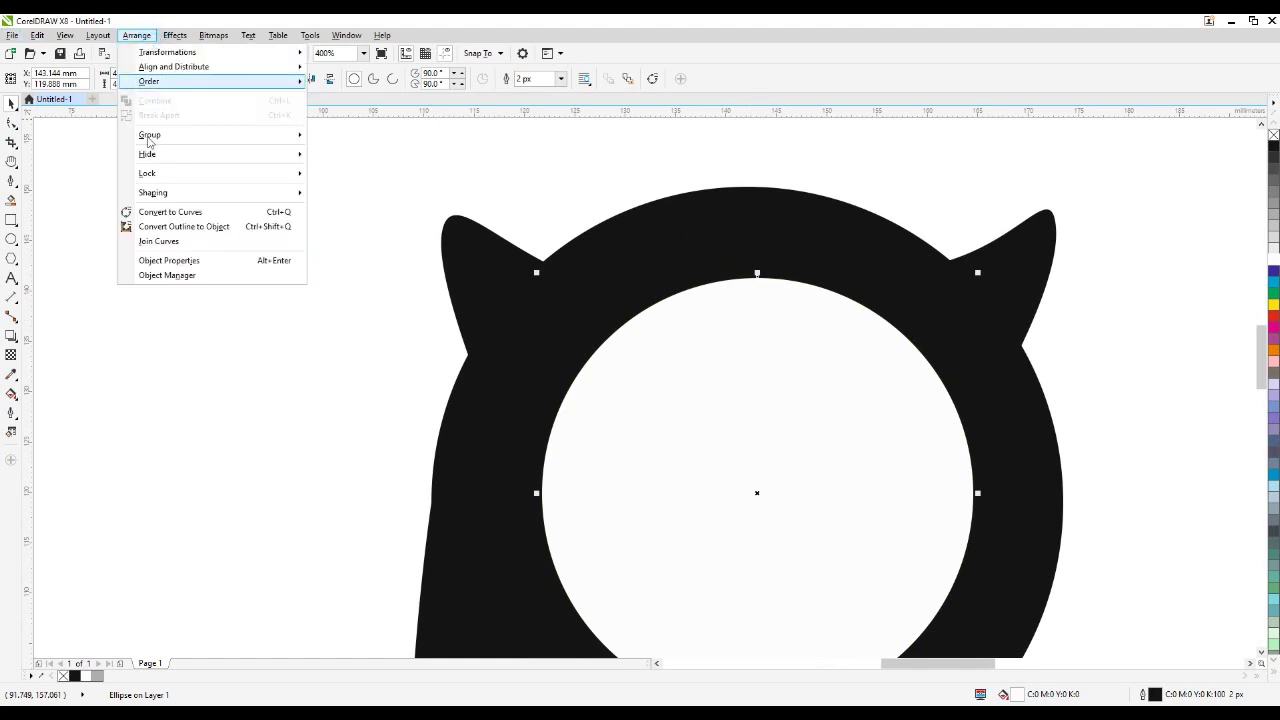
pyautogui.click(166, 211)
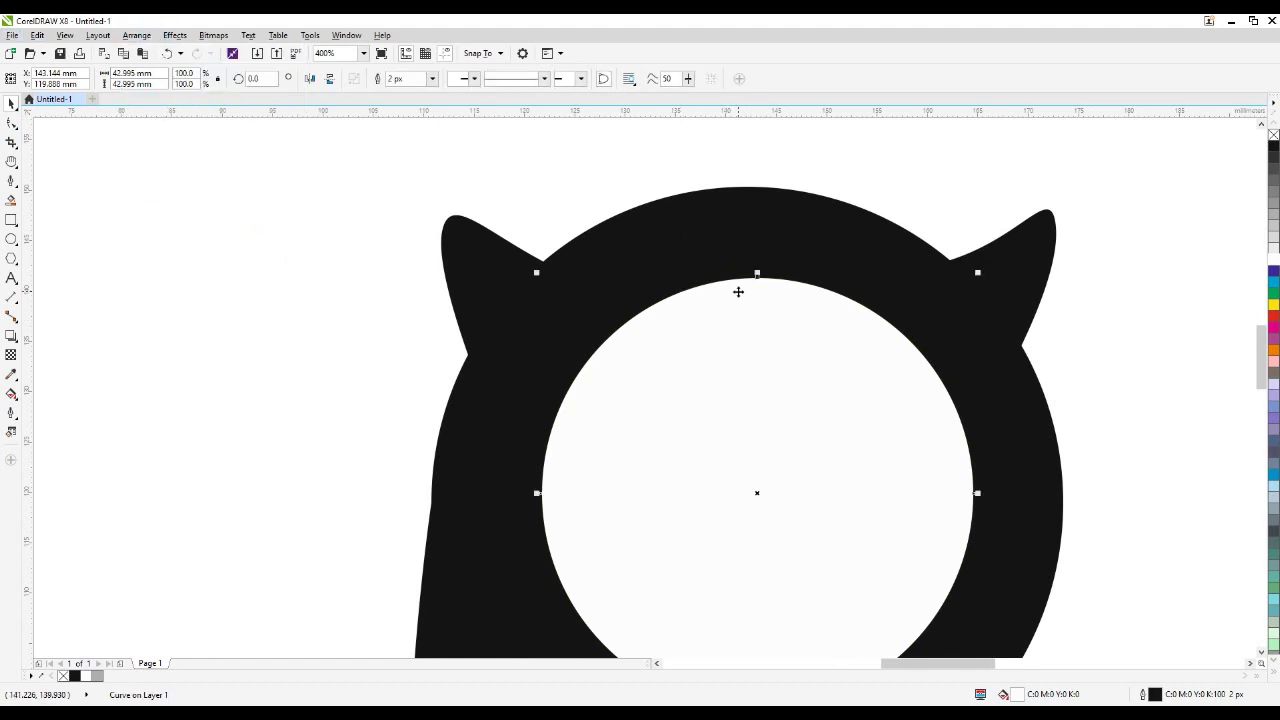
# - Add nodes just right of the white circle's top and pull the middle one inward to form a pointed black notch
pyautogui.press('space')
pyautogui.moveTo(724, 258); pyautogui.dragTo(775, 300)
pyautogui.click(213, 79)
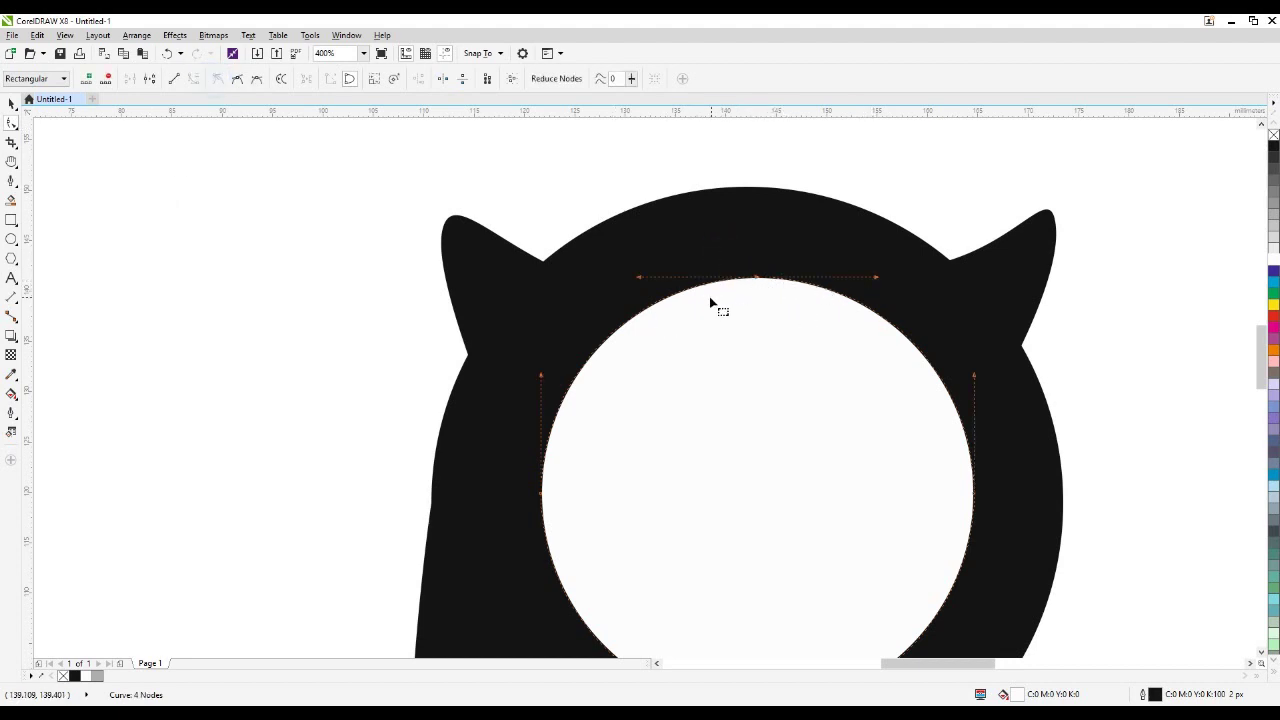
pyautogui.doubleClick(800, 281)
pyautogui.click(217, 79)
pyautogui.moveTo(758, 284); pyautogui.dragTo(785, 333)
pyautogui.doubleClick(829, 290)
pyautogui.moveTo(800, 283); pyautogui.dragTo(861, 394)
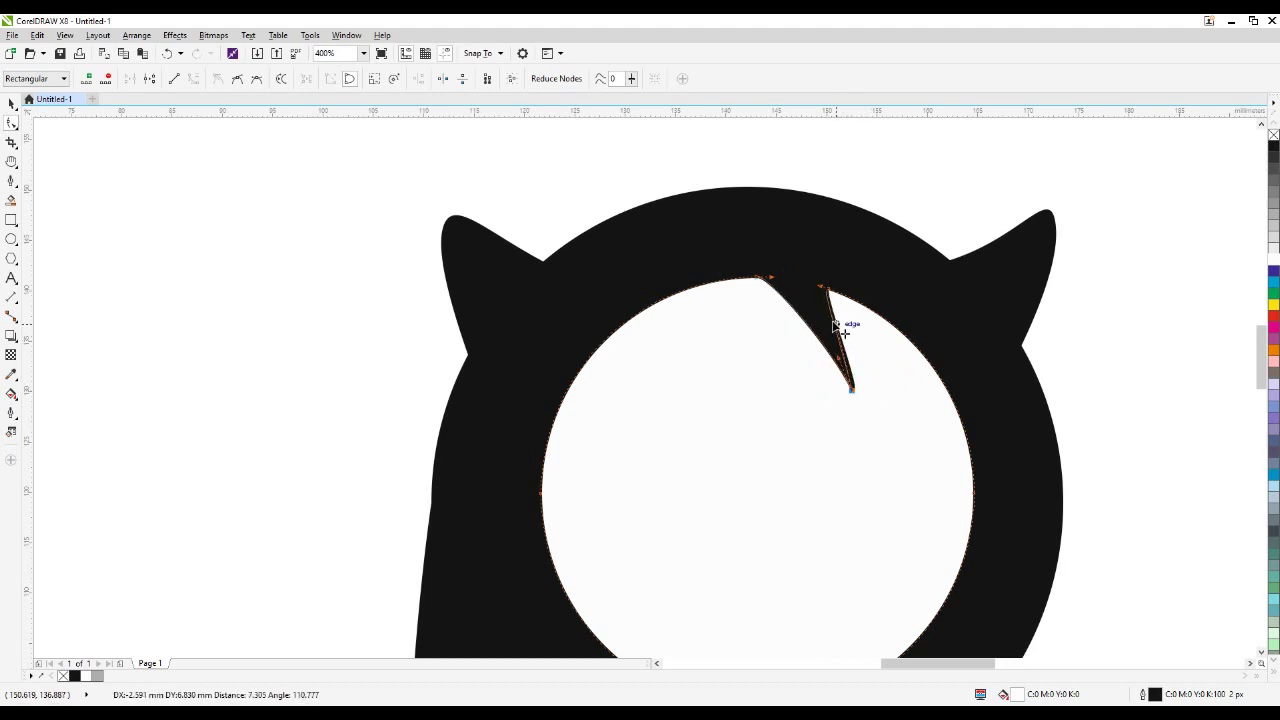
# - Adjust the curve handles of the notch so its sides bend into a slender, slanted hair-like spike
pyautogui.scroll(2, 822, 292)
pyautogui.moveTo(820, 286); pyautogui.dragTo(757, 271)
pyautogui.click(893, 513)
pyautogui.click(884, 502)
pyautogui.moveTo(874, 492); pyautogui.dragTo(855, 440)
pyautogui.moveTo(803, 436); pyautogui.dragTo(800, 434)
pyautogui.moveTo(845, 365); pyautogui.dragTo(909, 440)
# - Fine-tune the handle at the spike's tip to refine its curve, and deselect the white shape
pyautogui.scroll(-1, 673, 320)
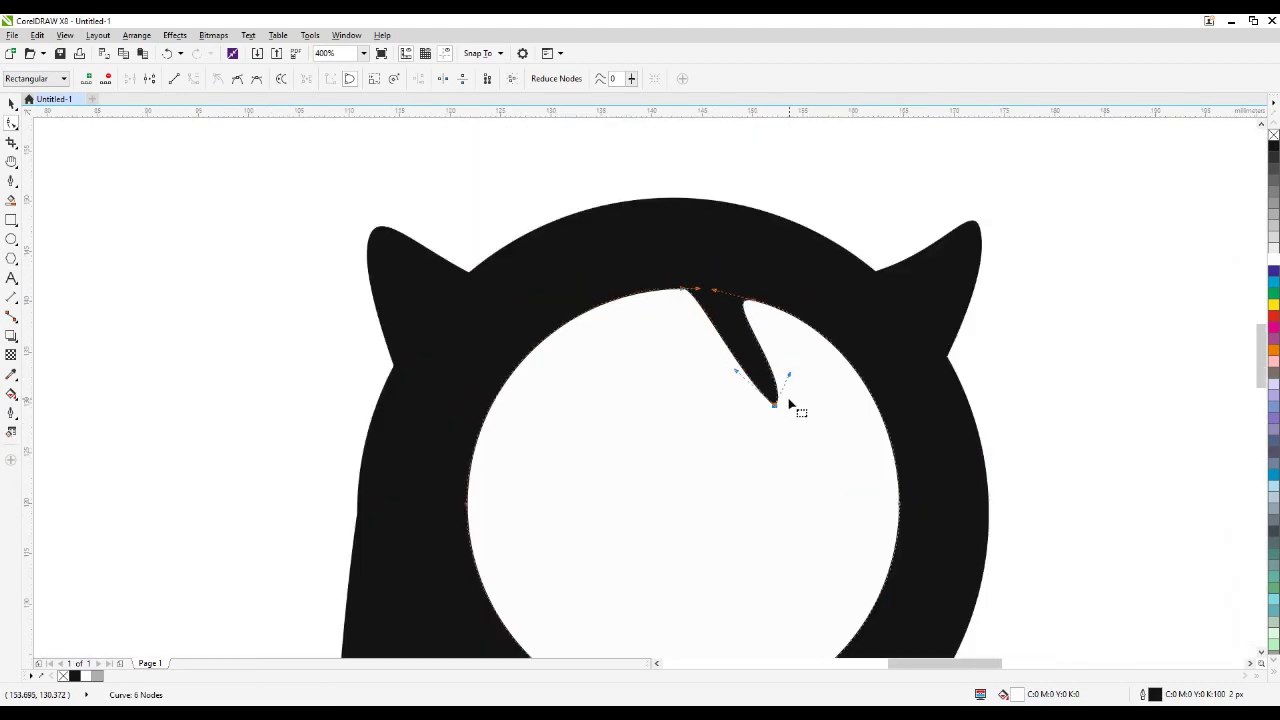
pyautogui.scroll(2, 789, 405)
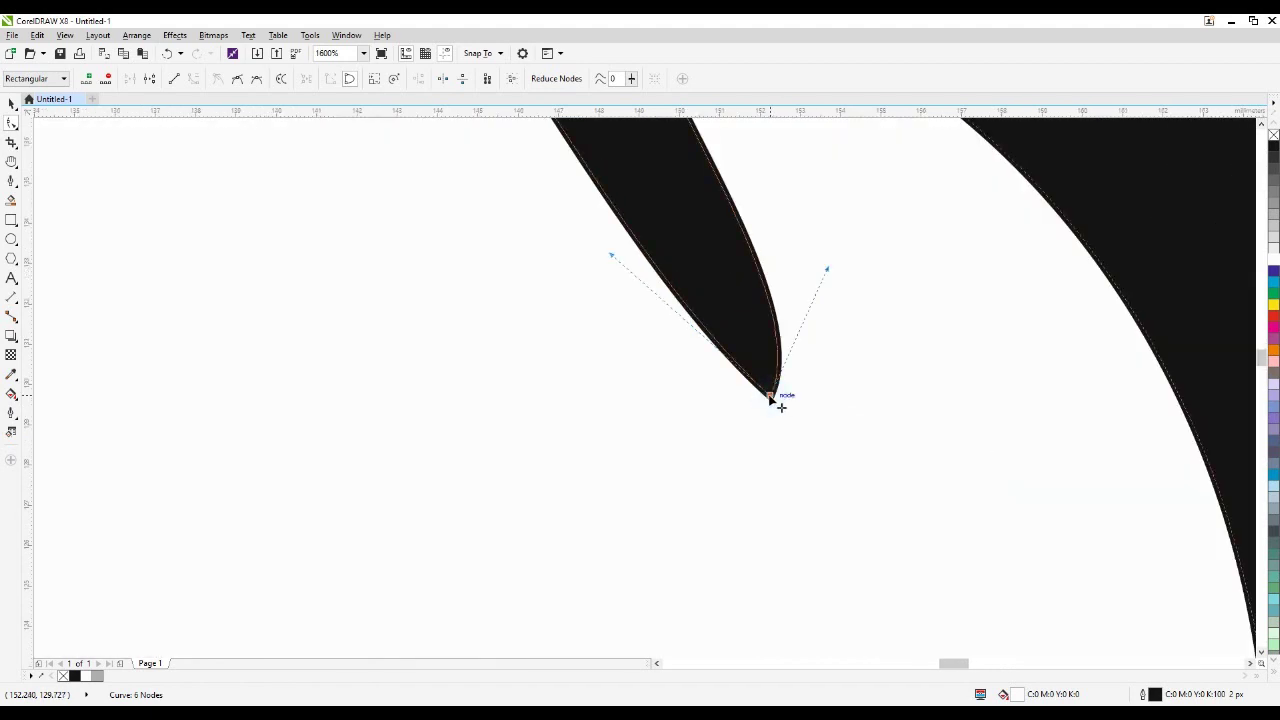
pyautogui.moveTo(828, 272); pyautogui.dragTo(826, 286)
pyautogui.scroll(-3, 675, 334)
pyautogui.scroll(-1, 675, 334)
pyautogui.scroll(1, 675, 334)
pyautogui.scroll(1, 675, 334)
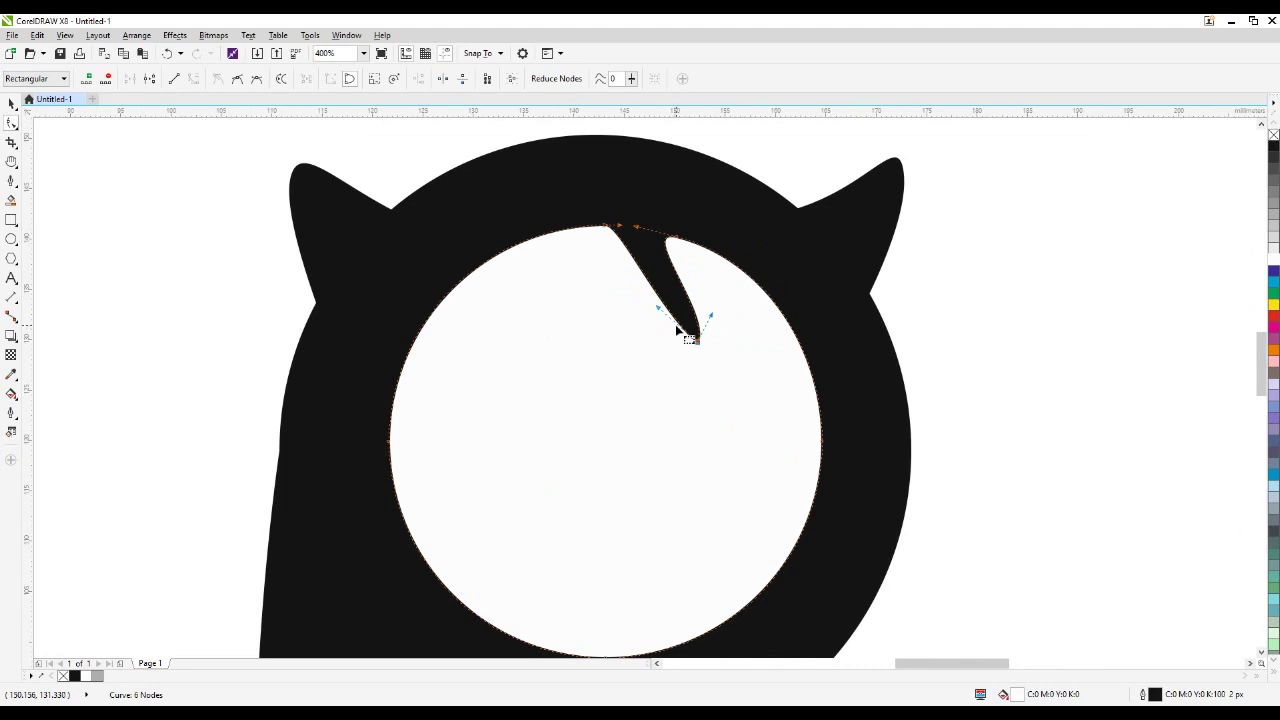
pyautogui.press('space')
pyautogui.click(654, 323)
pyautogui.scroll(-1, 654, 323)
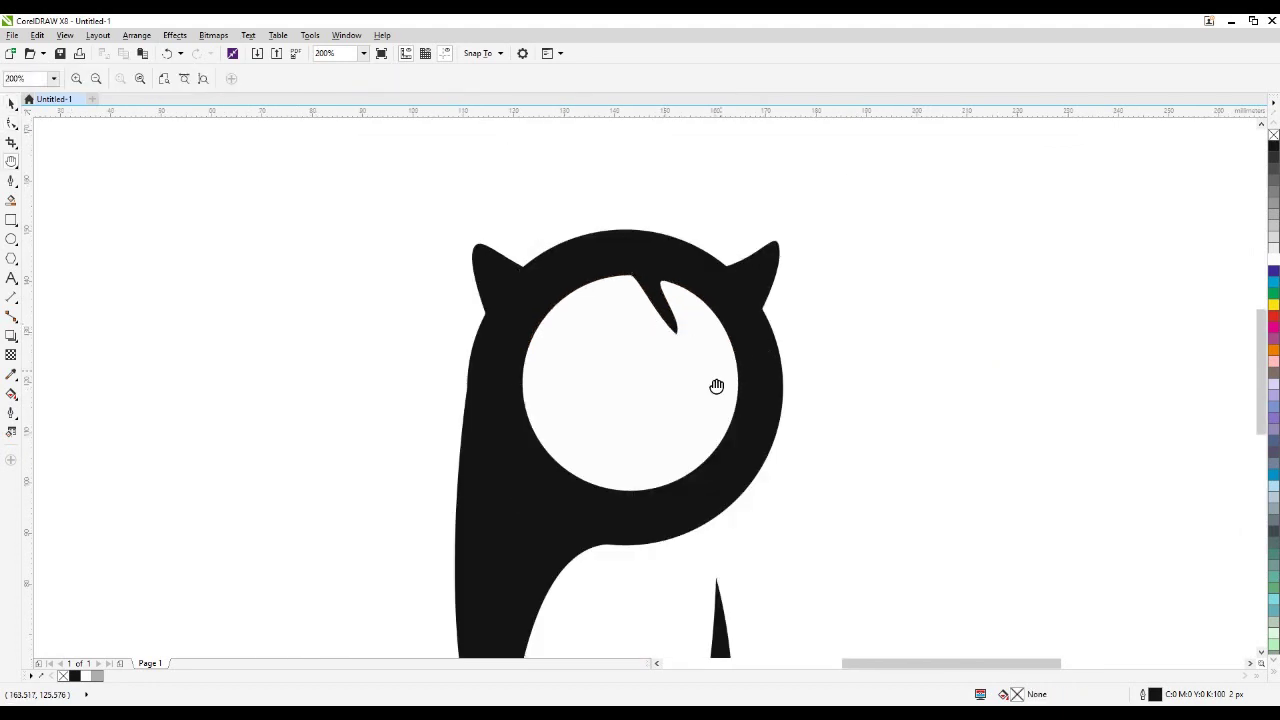
pyautogui.moveTo(714, 386); pyautogui.dragTo(623, 309)
pyautogui.click(927, 344)
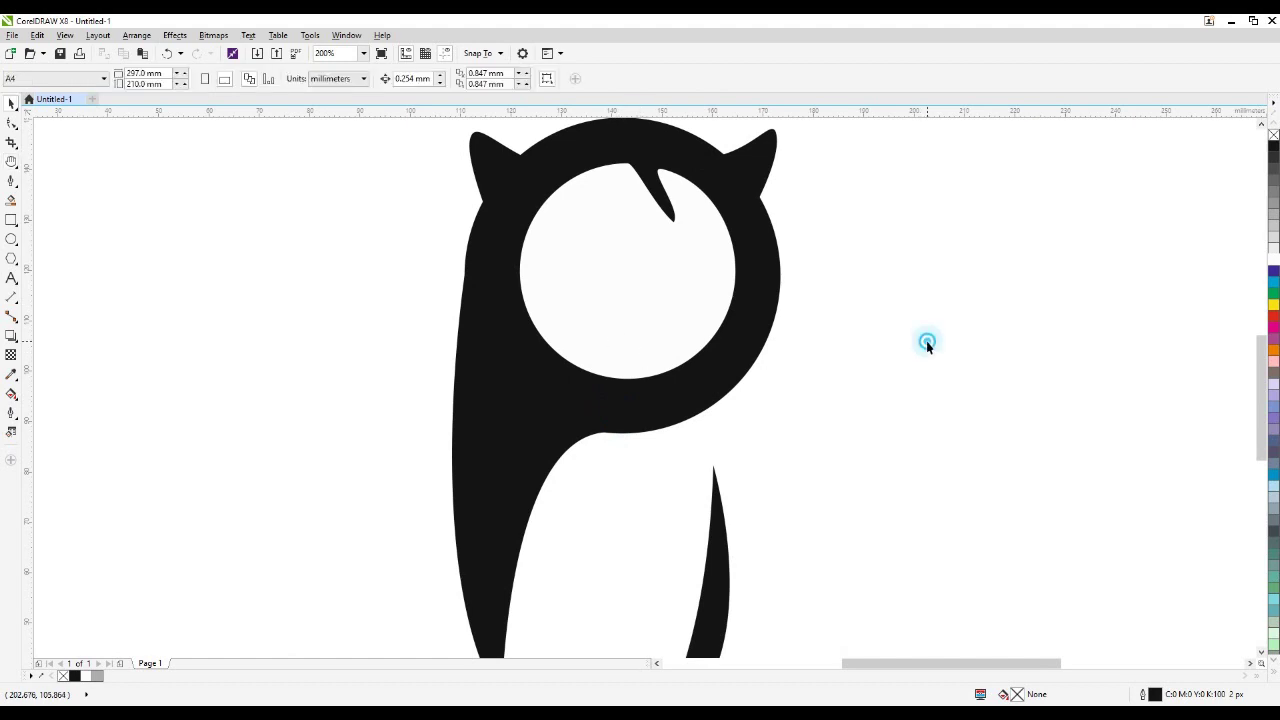
# - Reshape the white face with the Shape tool, moving its bottom node down and right and its right node slightly outward
pyautogui.click(11, 181)
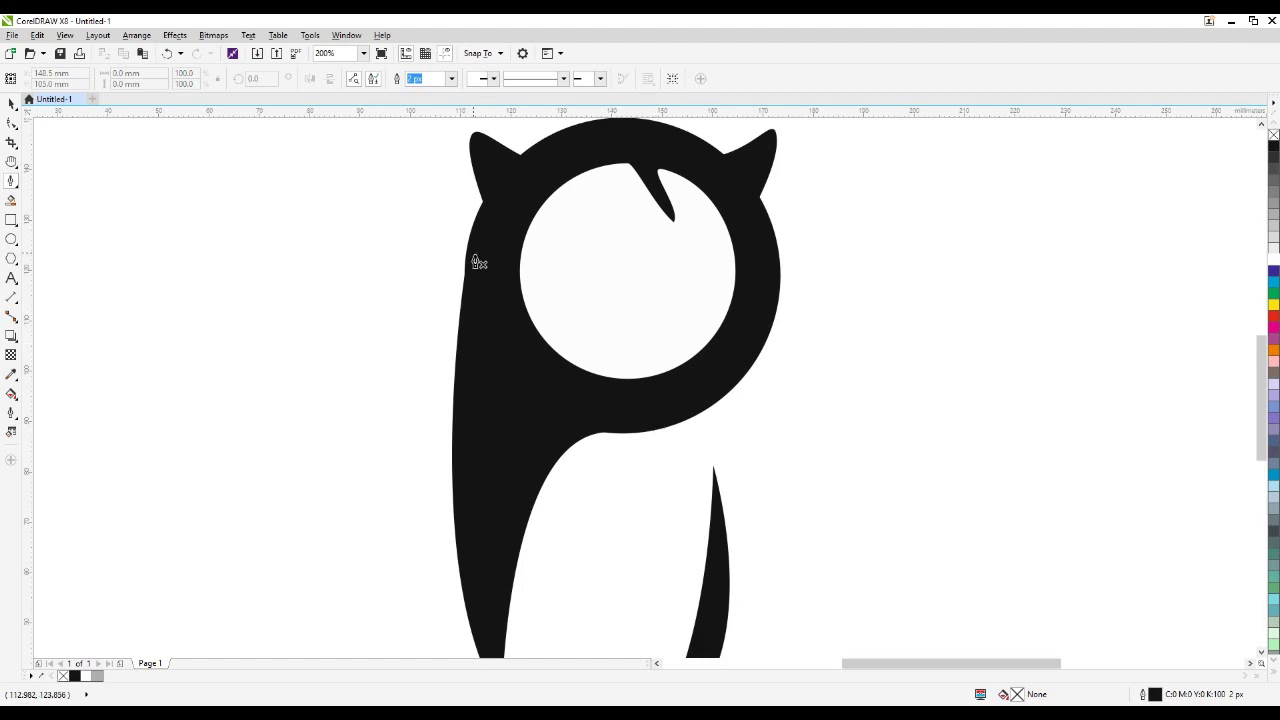
pyautogui.click(13, 122)
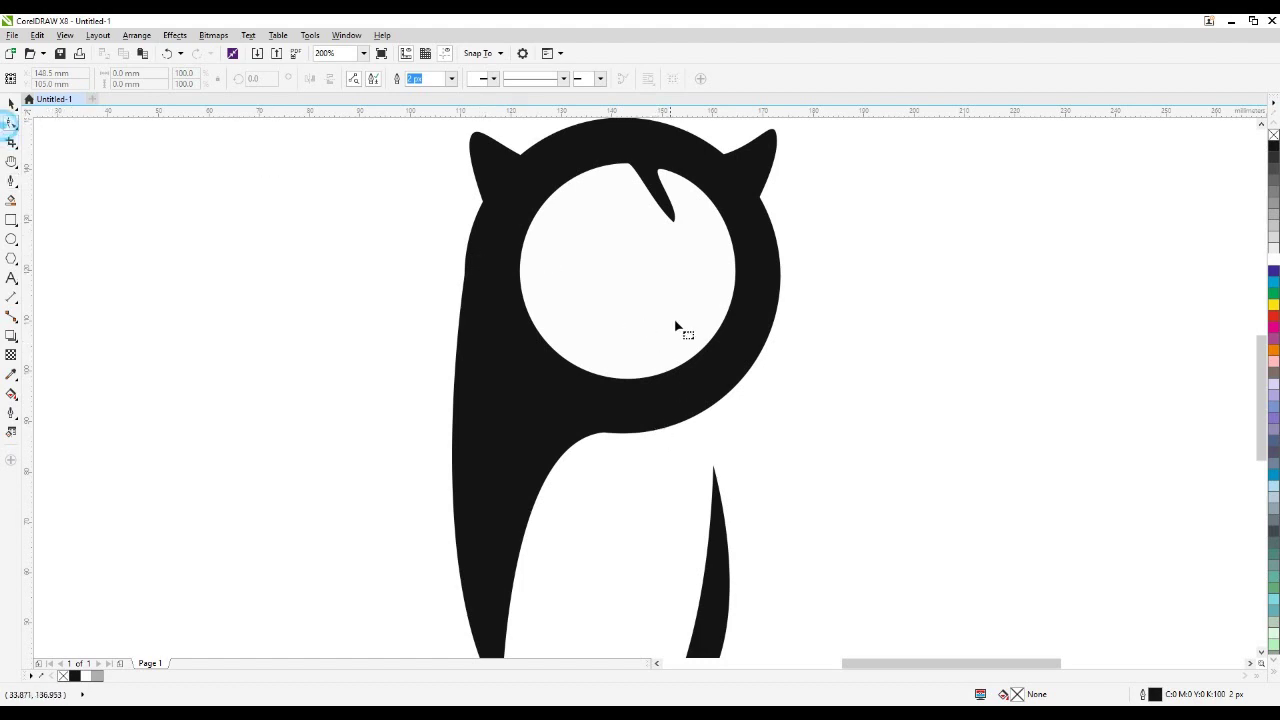
pyautogui.click(601, 332)
pyautogui.click(628, 380)
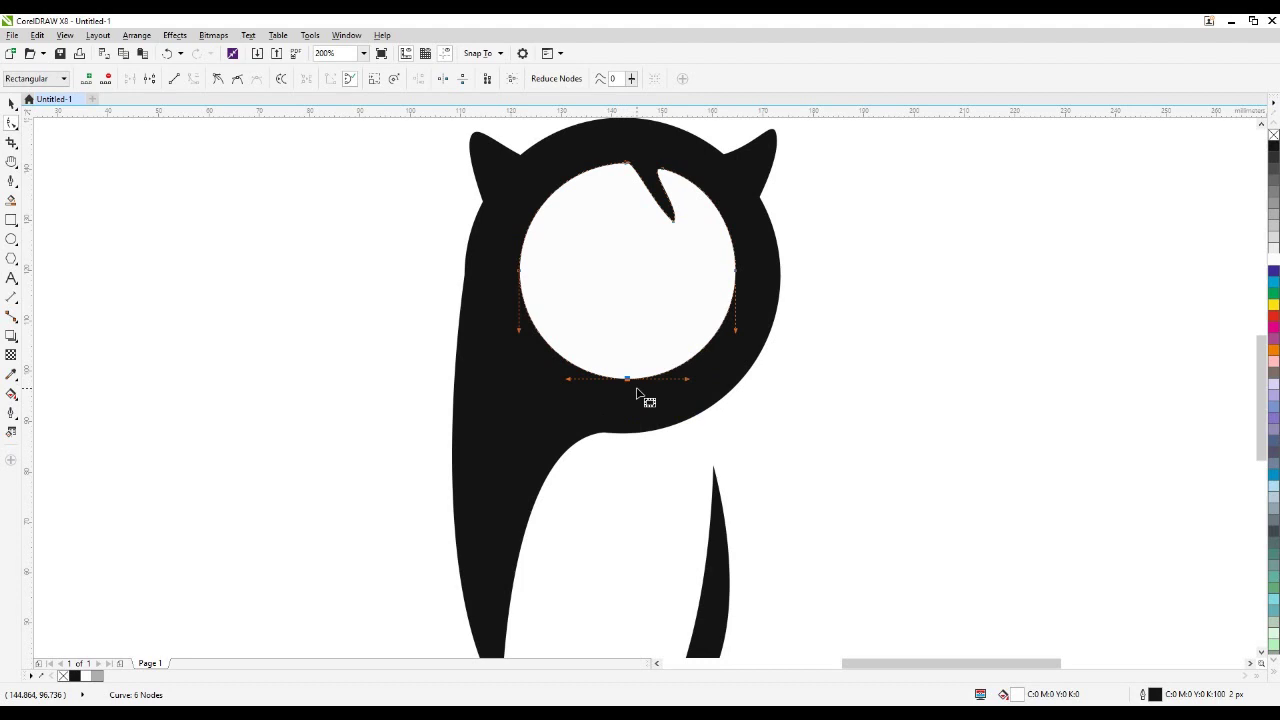
pyautogui.moveTo(631, 381)
pyautogui.mouseDown()
pyautogui.moveTo(654, 397)
pyautogui.moveTo(640, 397)
pyautogui.mouseUp()
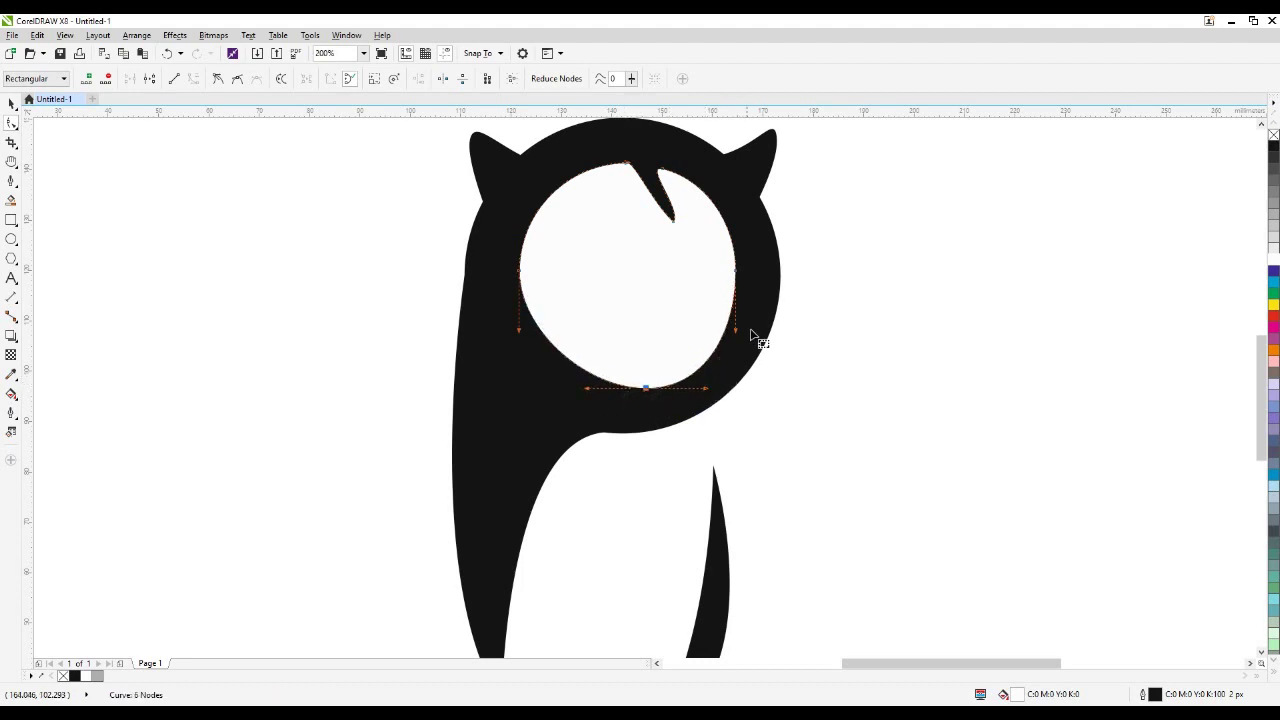
pyautogui.moveTo(734, 269); pyautogui.dragTo(743, 272)
pyautogui.click(866, 366)
# - With the Pen tool, draw a curved V-shaped line across the white face, with a short right arm and a longer left arm
pyautogui.click(11, 180)
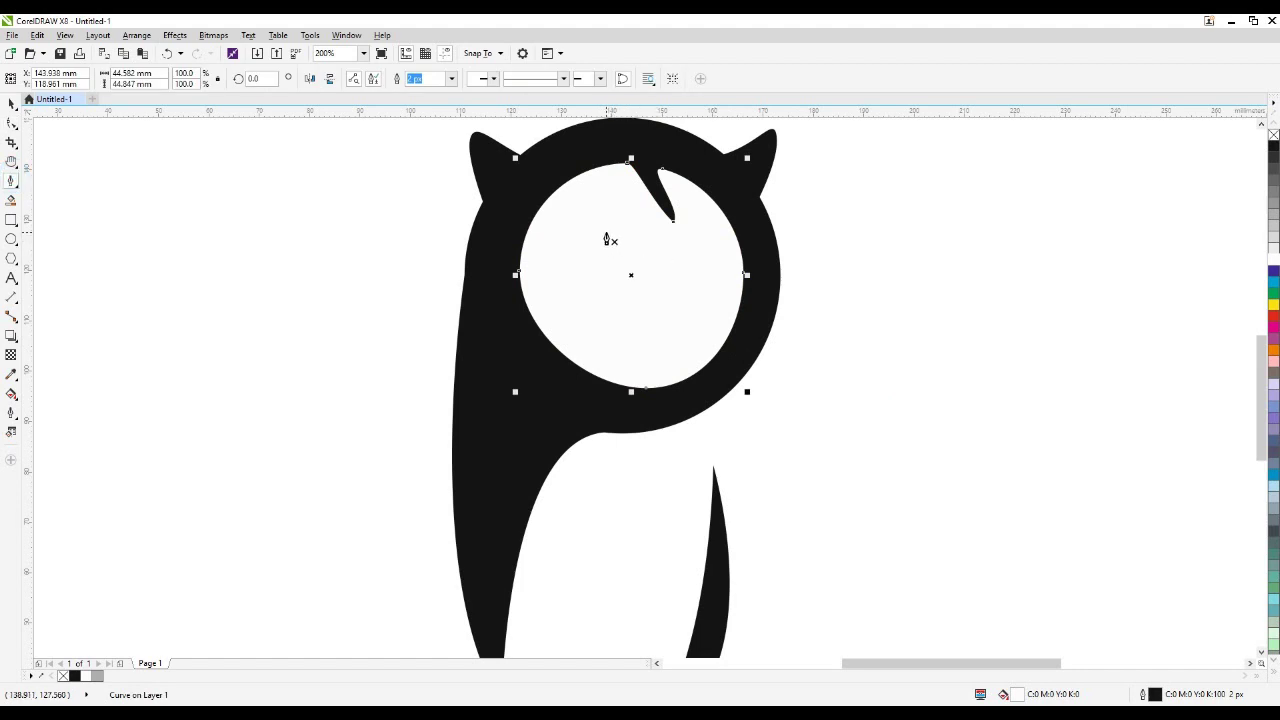
pyautogui.click(703, 252)
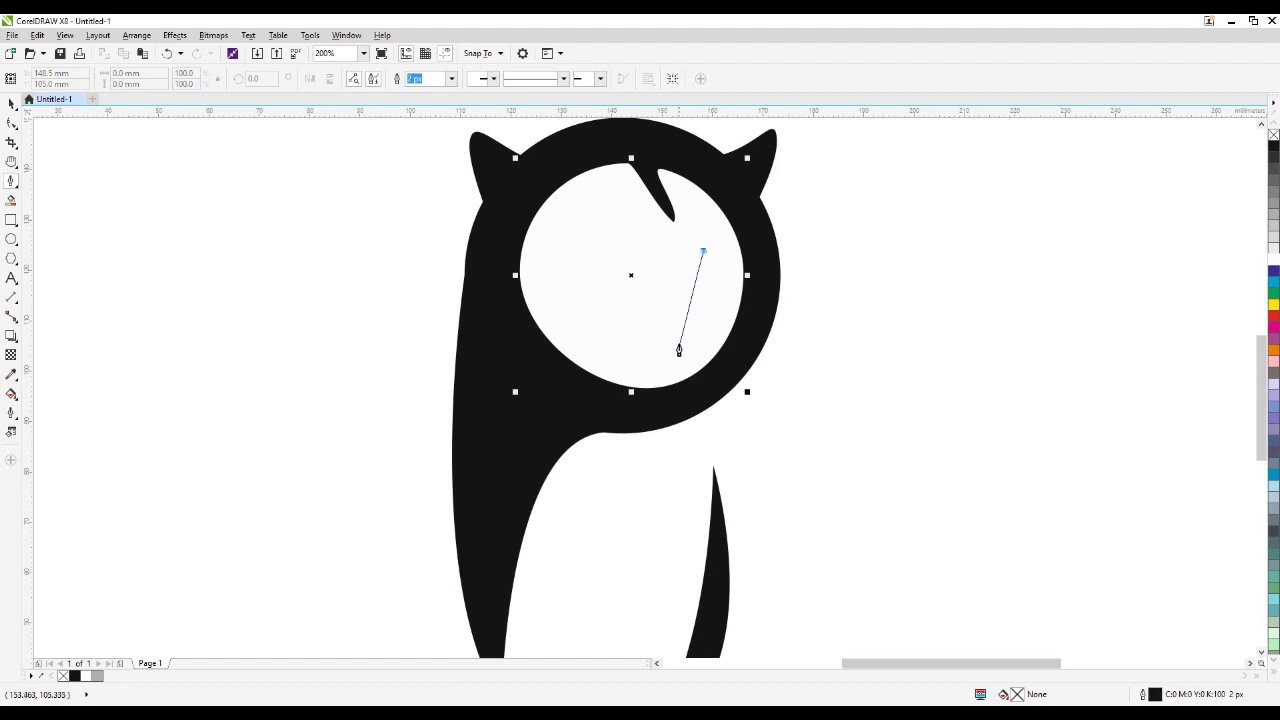
pyautogui.moveTo(675, 343); pyautogui.dragTo(651, 380)
pyautogui.click(675, 345)
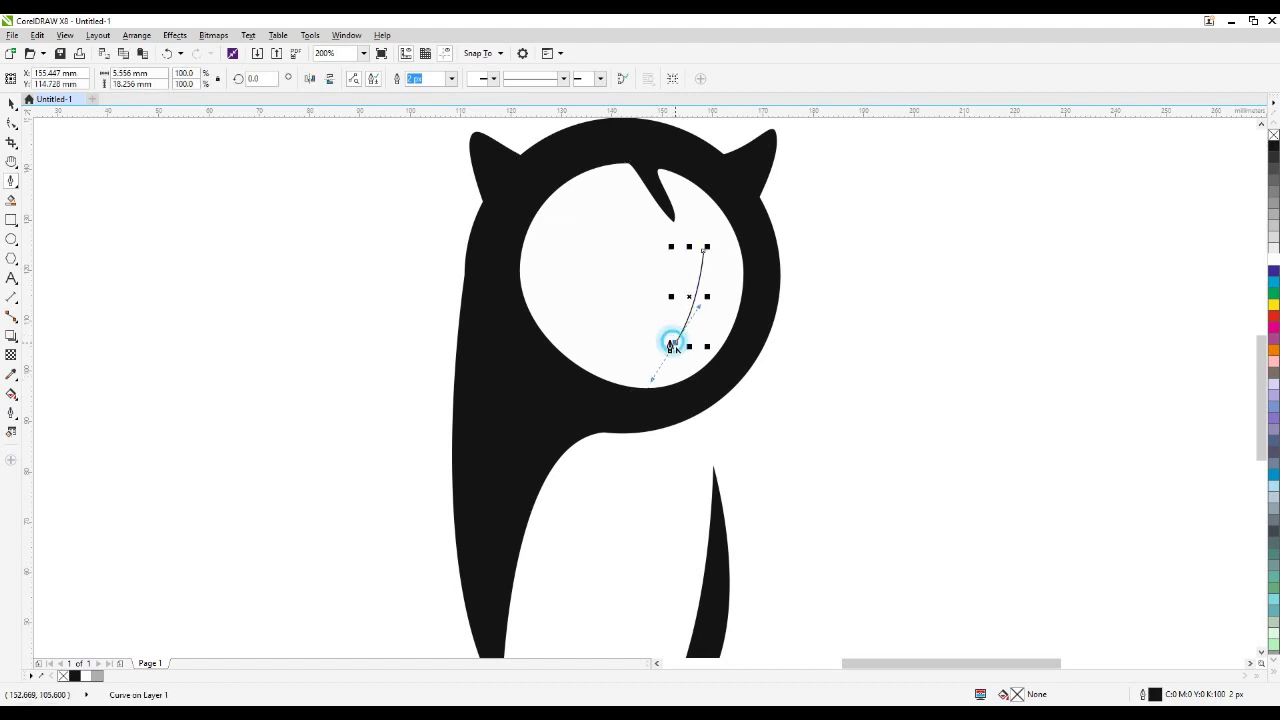
pyautogui.moveTo(587, 232); pyautogui.dragTo(537, 220)
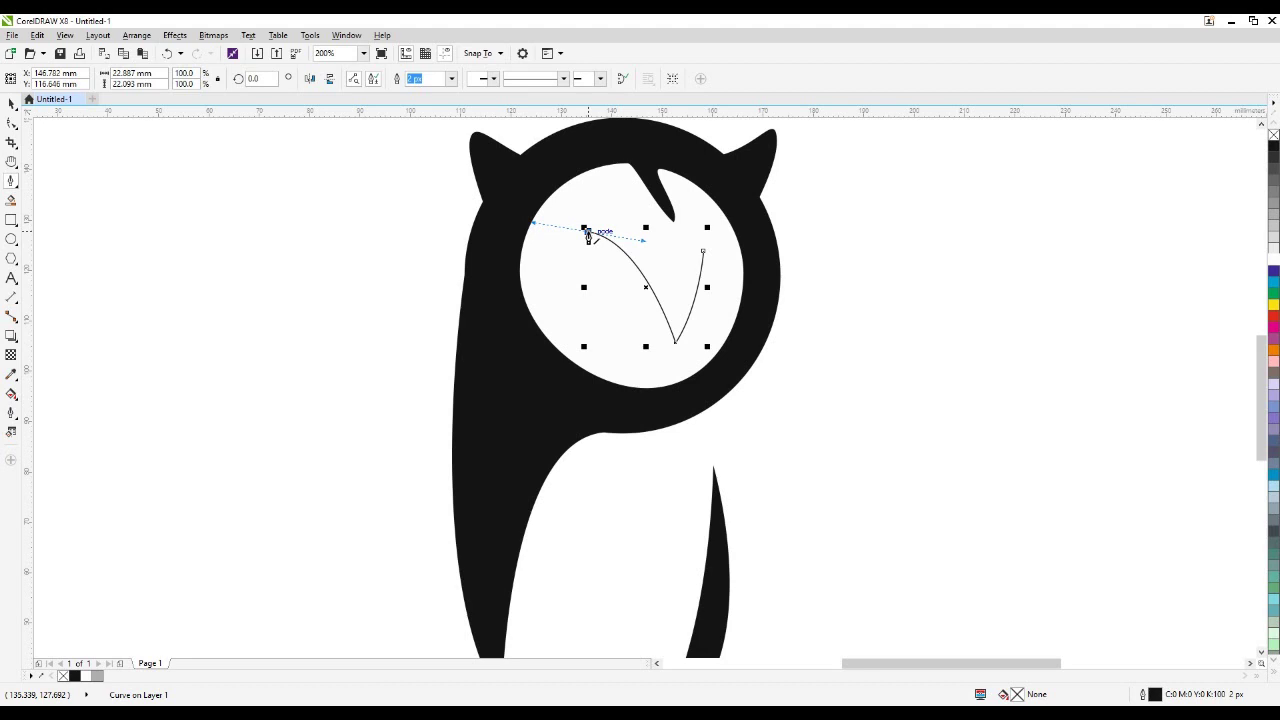
pyautogui.click(588, 233)
pyautogui.click(588, 233)
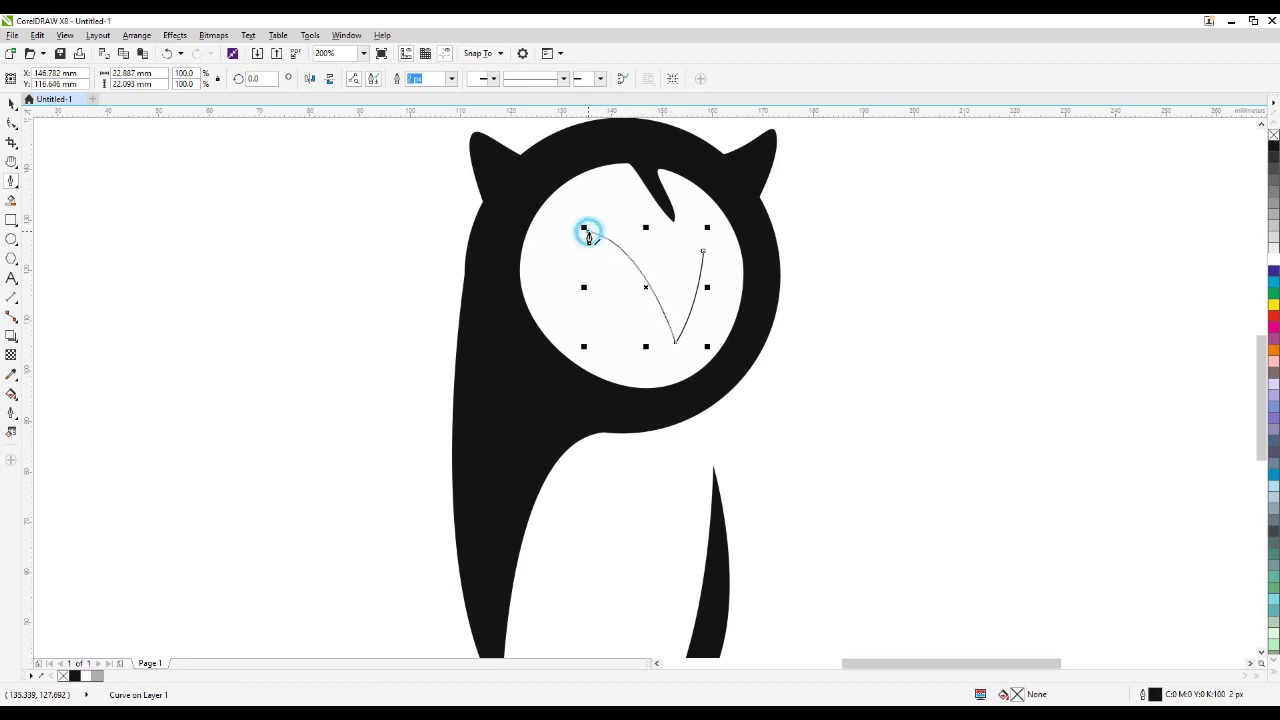
pyautogui.click(588, 233)
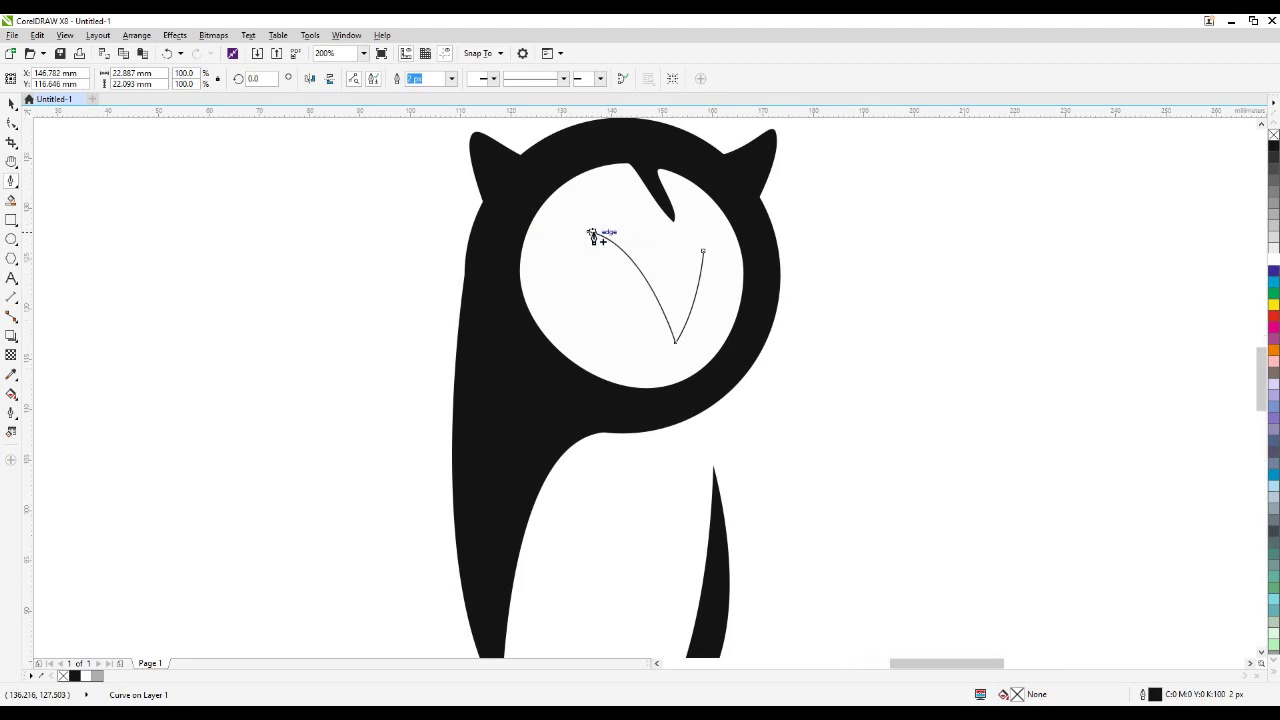
# - Draw the inner edge of the V back from its left tip and close the outline at the right tip
pyautogui.scroll(1, 590, 233)
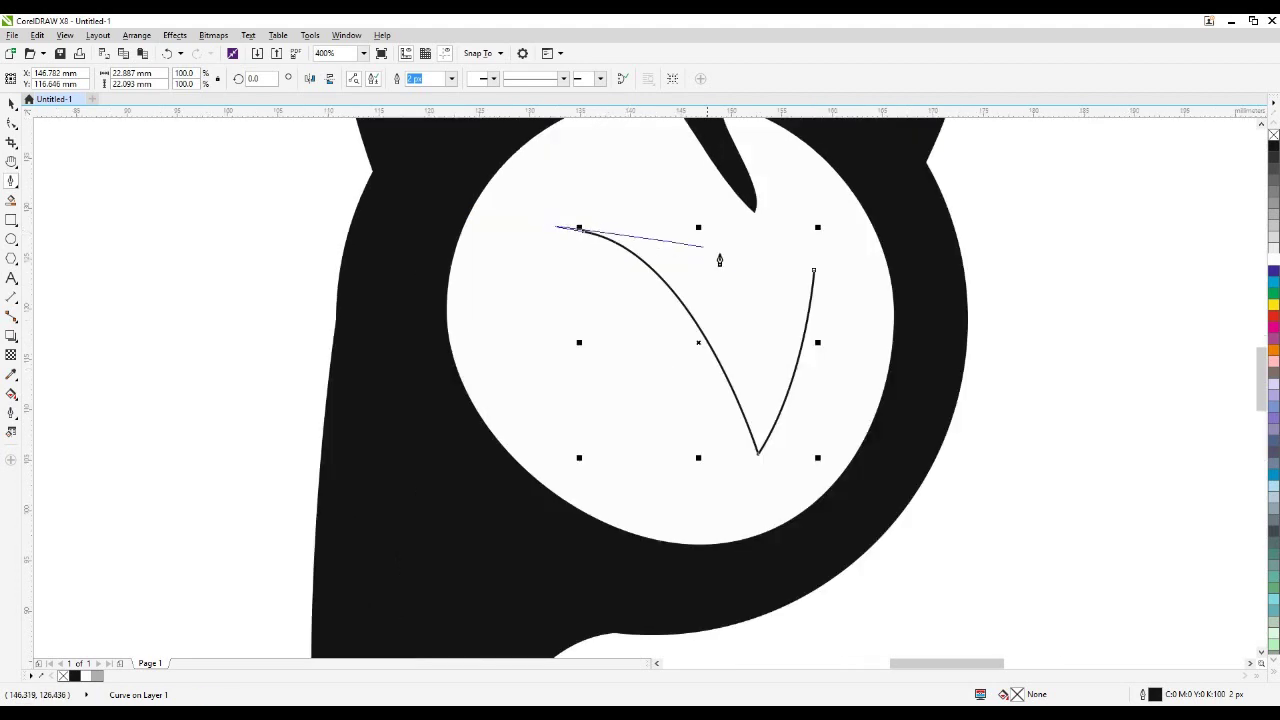
pyautogui.click(582, 233)
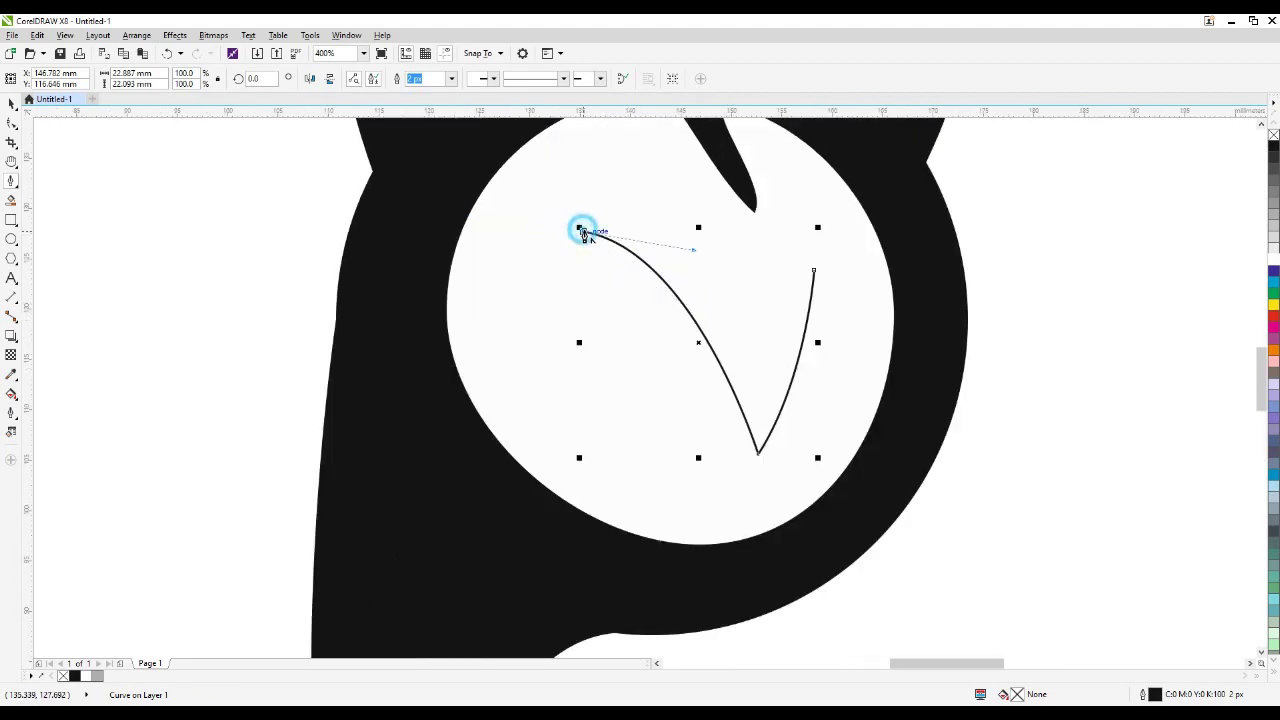
pyautogui.moveTo(757, 378); pyautogui.dragTo(820, 516)
pyautogui.click(757, 377)
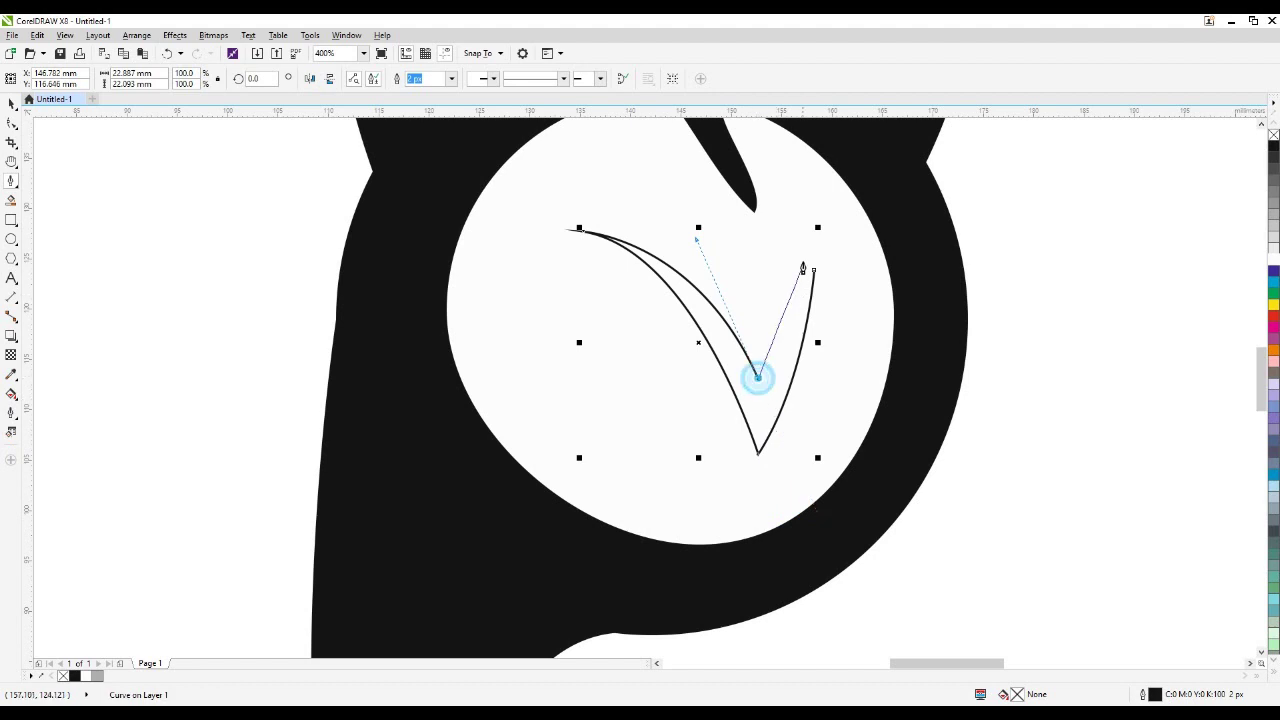
pyautogui.moveTo(815, 272); pyautogui.dragTo(786, 366)
pyautogui.scroll(-2, 786, 366)
pyautogui.scroll(3, 748, 343)
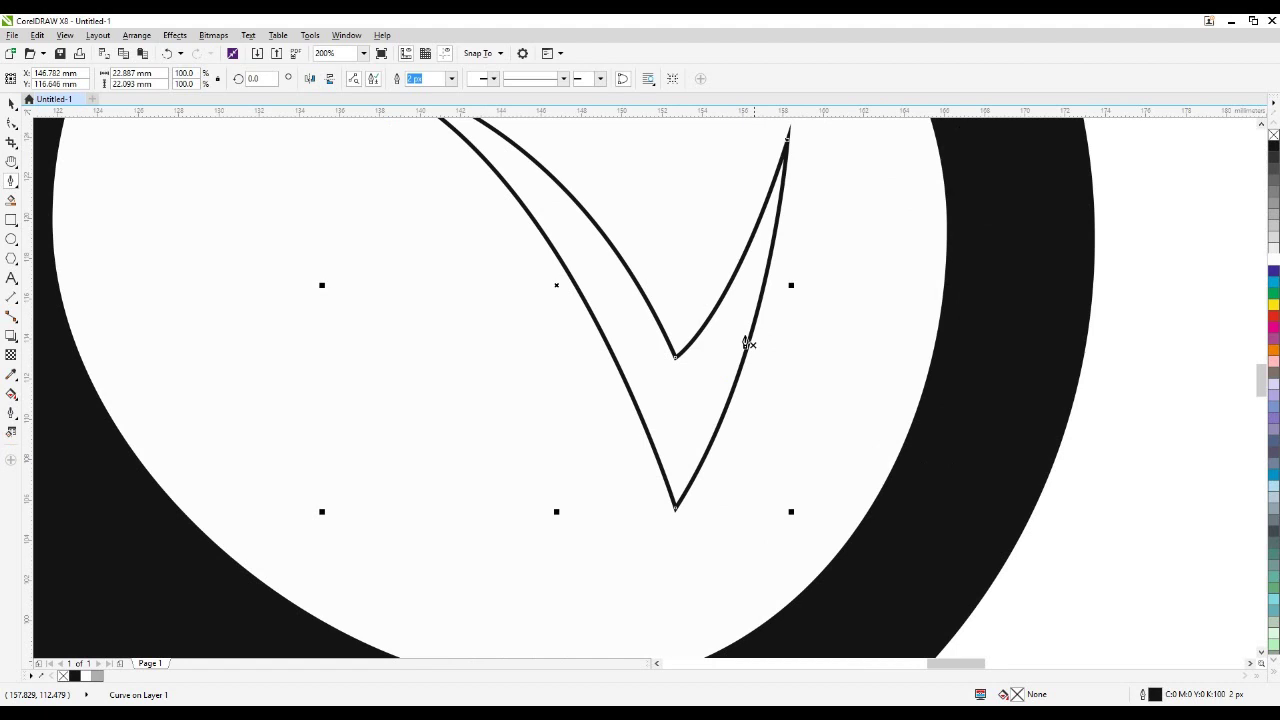
# - Reshape the V with the Shape tool, lowering its inner corner and adjusting the curve handles to make both arms slimmer
pyautogui.click(11, 122)
pyautogui.moveTo(676, 356); pyautogui.dragTo(681, 400)
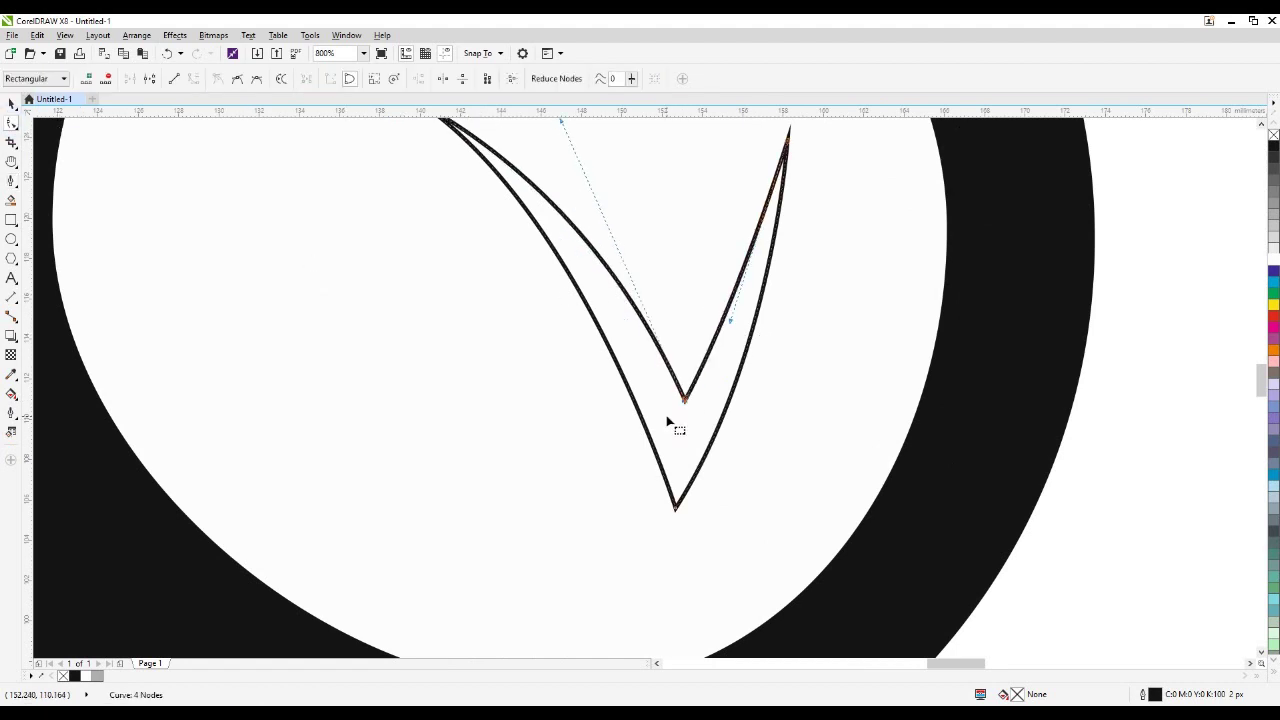
pyautogui.scroll(-1, 617, 306)
pyautogui.scroll(1, 616, 255)
pyautogui.moveTo(616, 241); pyautogui.dragTo(587, 172)
pyautogui.moveTo(786, 443); pyautogui.dragTo(789, 451)
pyautogui.scroll(-1, 594, 430)
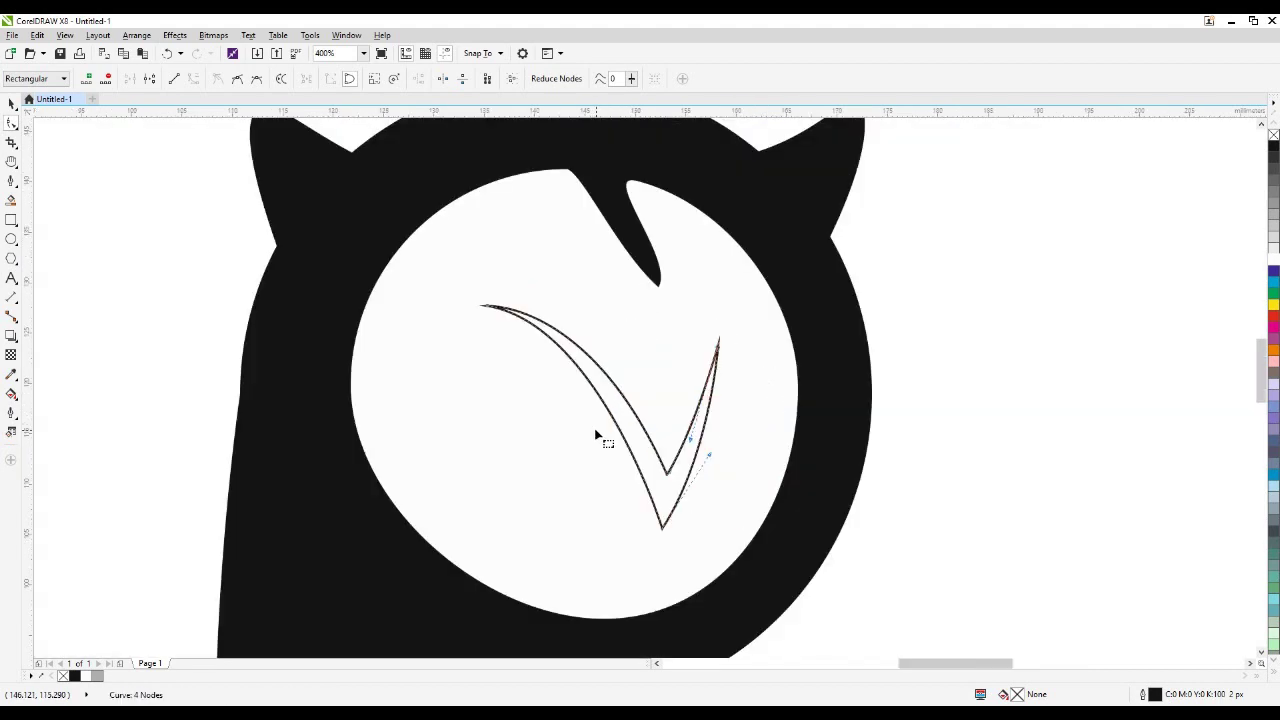
# - Fill the V shape with black, remove its outline and deselect it
pyautogui.press('space')
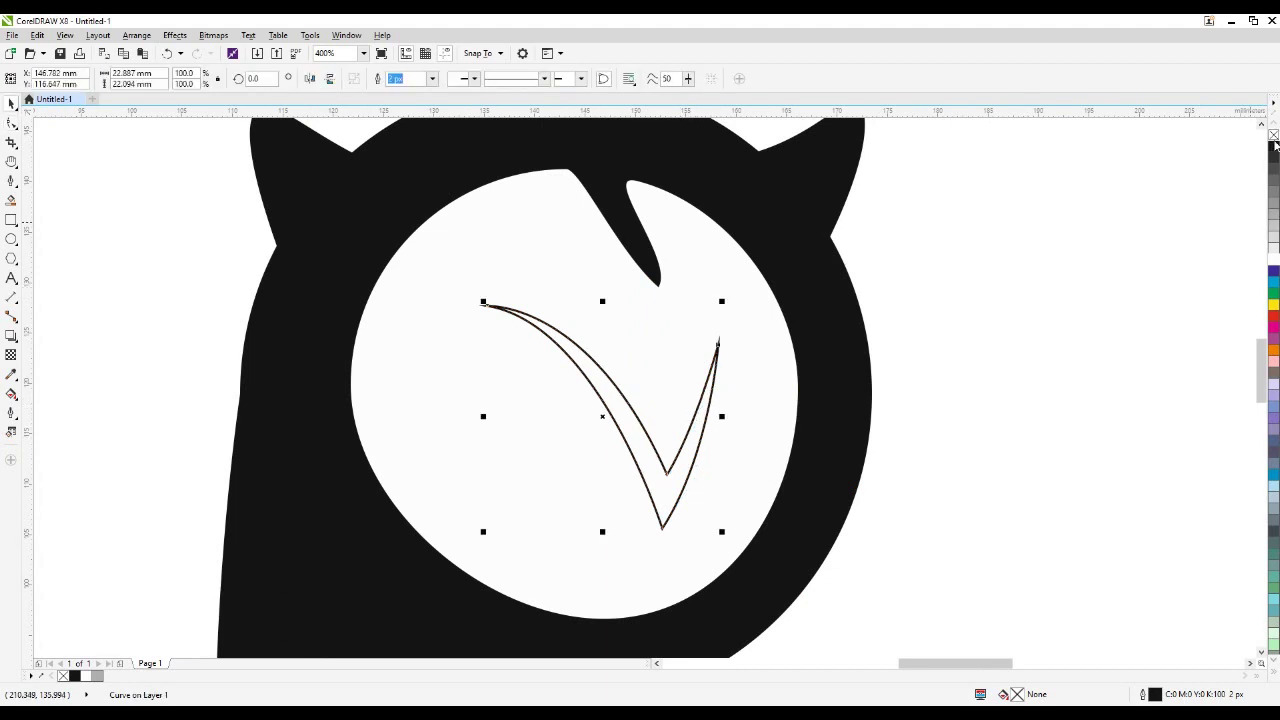
pyautogui.click(1273, 147)
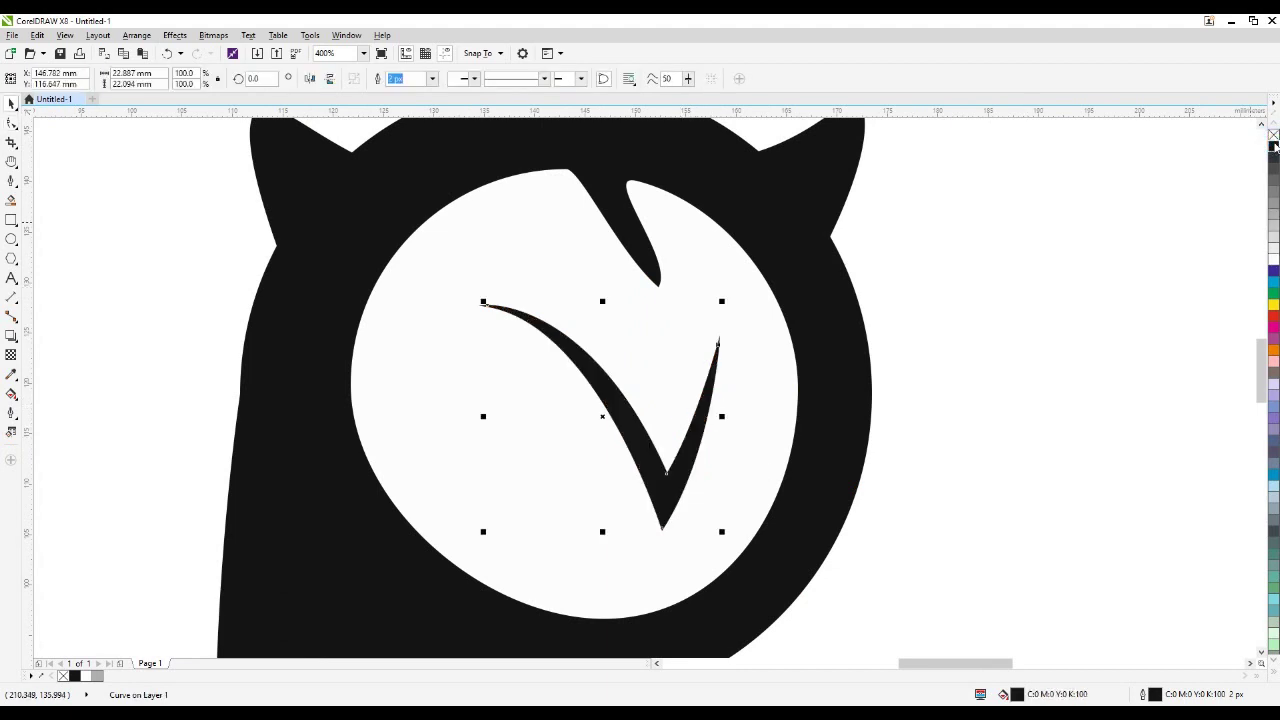
pyautogui.click(954, 323)
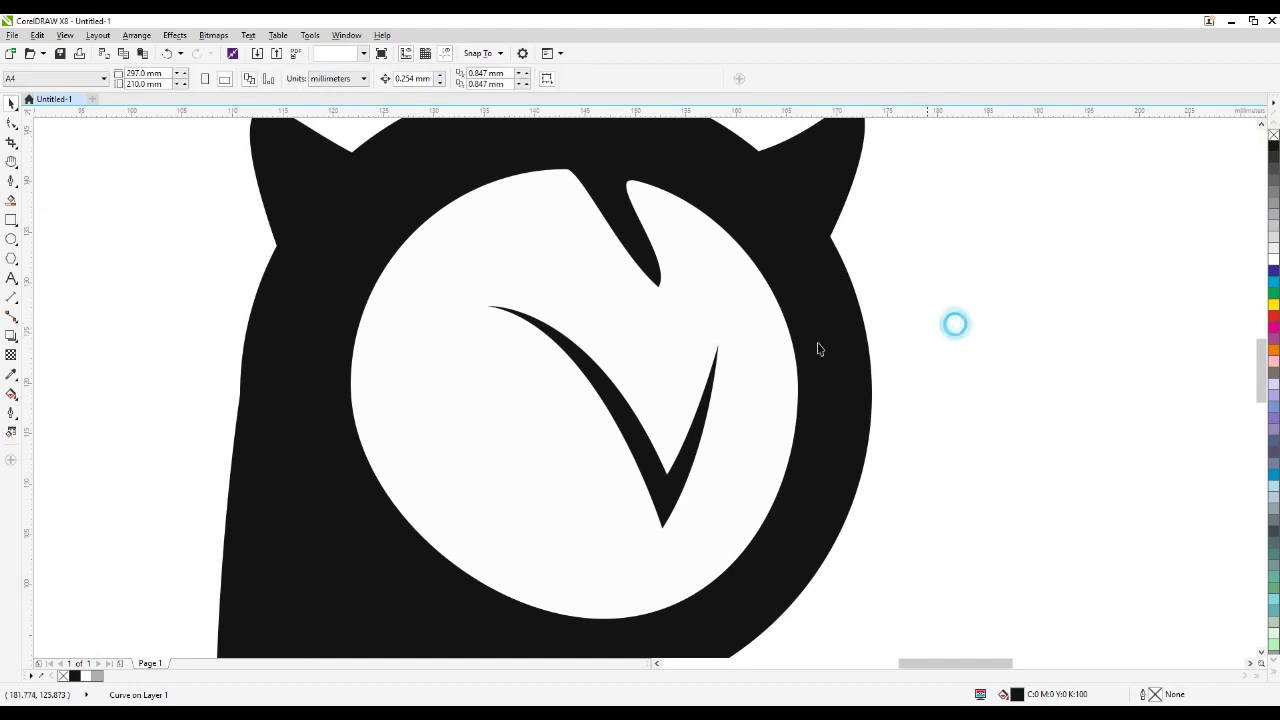
# - Draw an upright ellipse beside the head, tilt it about 36° and place it beneath the V's left arm
pyautogui.click(12, 240)
pyautogui.moveTo(904, 207); pyautogui.dragTo(988, 367)
pyautogui.click(947, 289)
pyautogui.moveTo(990, 202); pyautogui.dragTo(937, 200)
pyautogui.moveTo(934, 257); pyautogui.dragTo(526, 349)
pyautogui.click(551, 408)
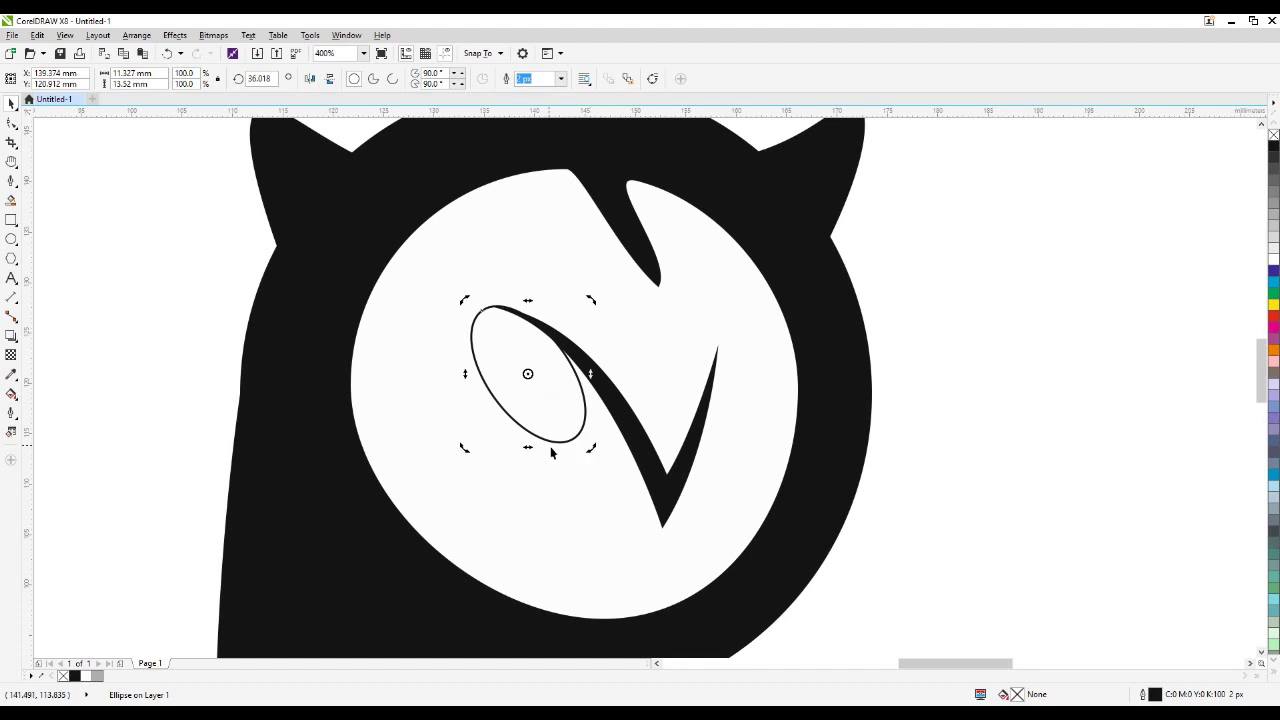
# - Flatten the ellipse to about 11.2 × 9.6 mm overall and tilt it about 48° along the V's left arm
pyautogui.moveTo(526, 450); pyautogui.dragTo(550, 386)
pyautogui.click(578, 414)
pyautogui.click(529, 382)
pyautogui.click(555, 392)
pyautogui.click(526, 380)
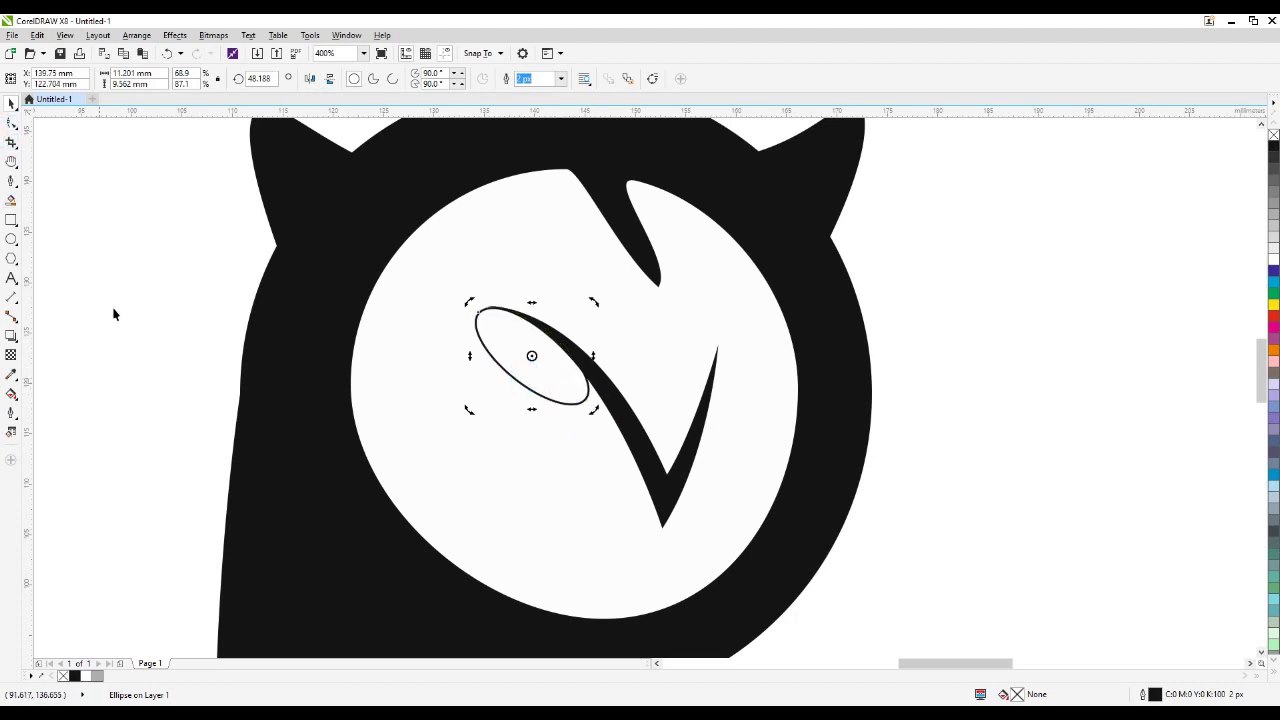
pyautogui.click(12, 123)
pyautogui.click(245, 237)
pyautogui.click(474, 310)
pyautogui.click(467, 320)
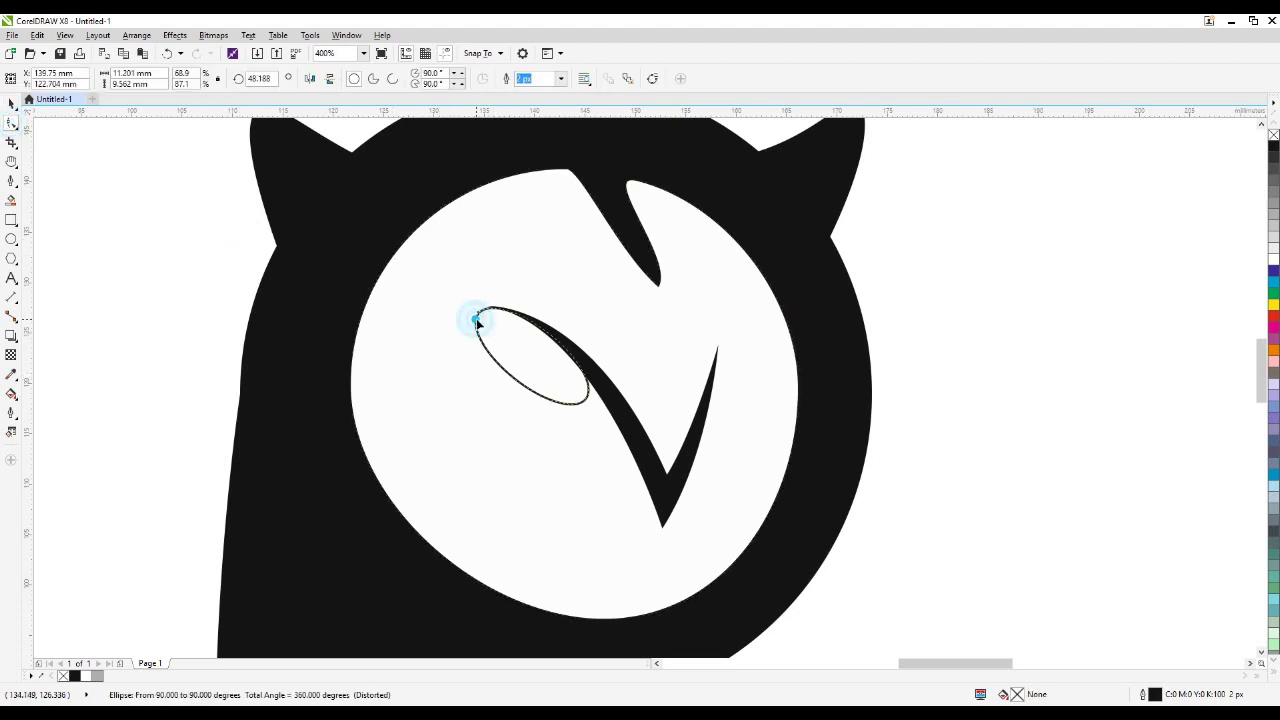
pyautogui.click(459, 304)
pyautogui.click(498, 336)
pyautogui.click(477, 320)
pyautogui.press('space')
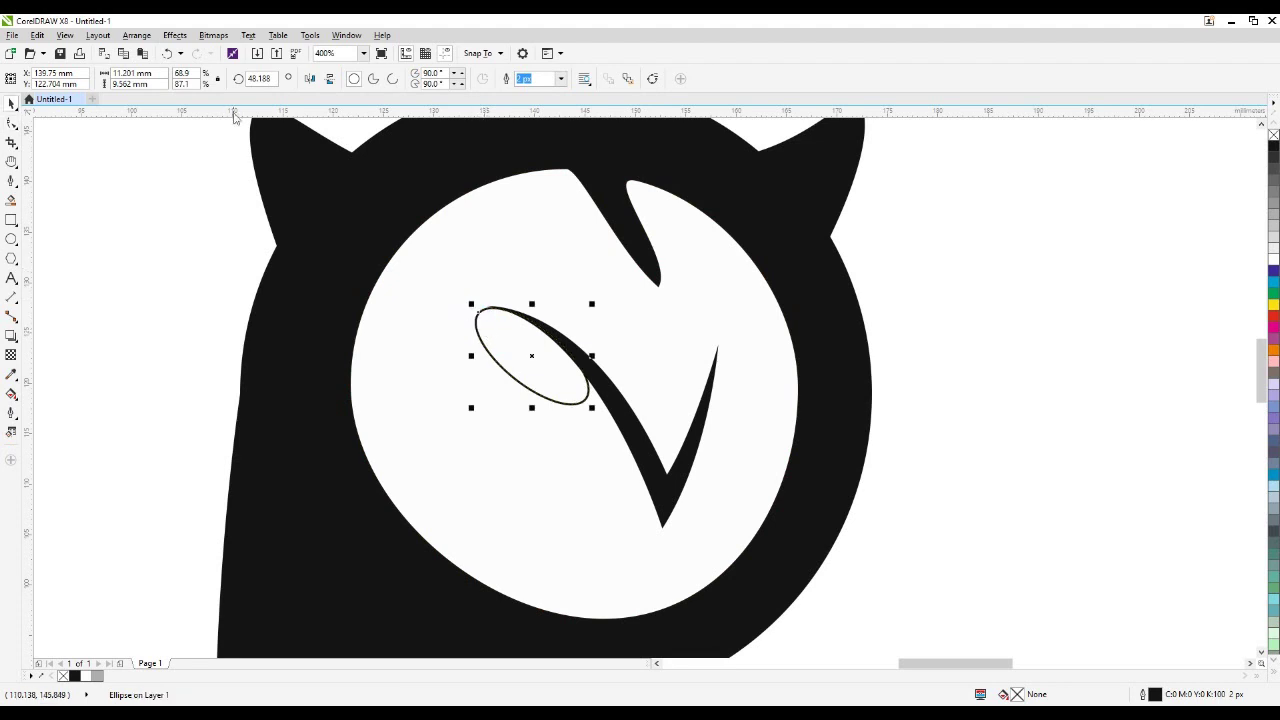
# - Convert the ellipse to curves and reshape its upper-left end and lower edge into a fuller eye shape
pyautogui.click(136, 35)
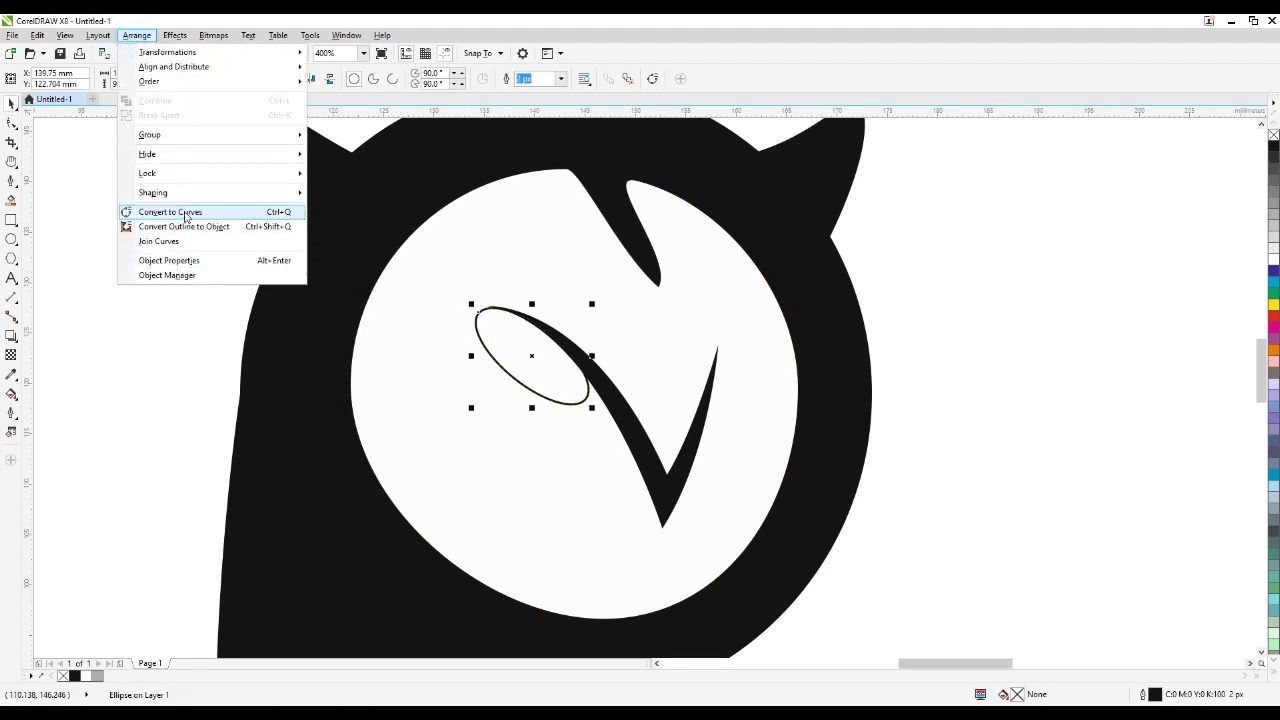
pyautogui.click(187, 213)
pyautogui.scroll(1, 490, 318)
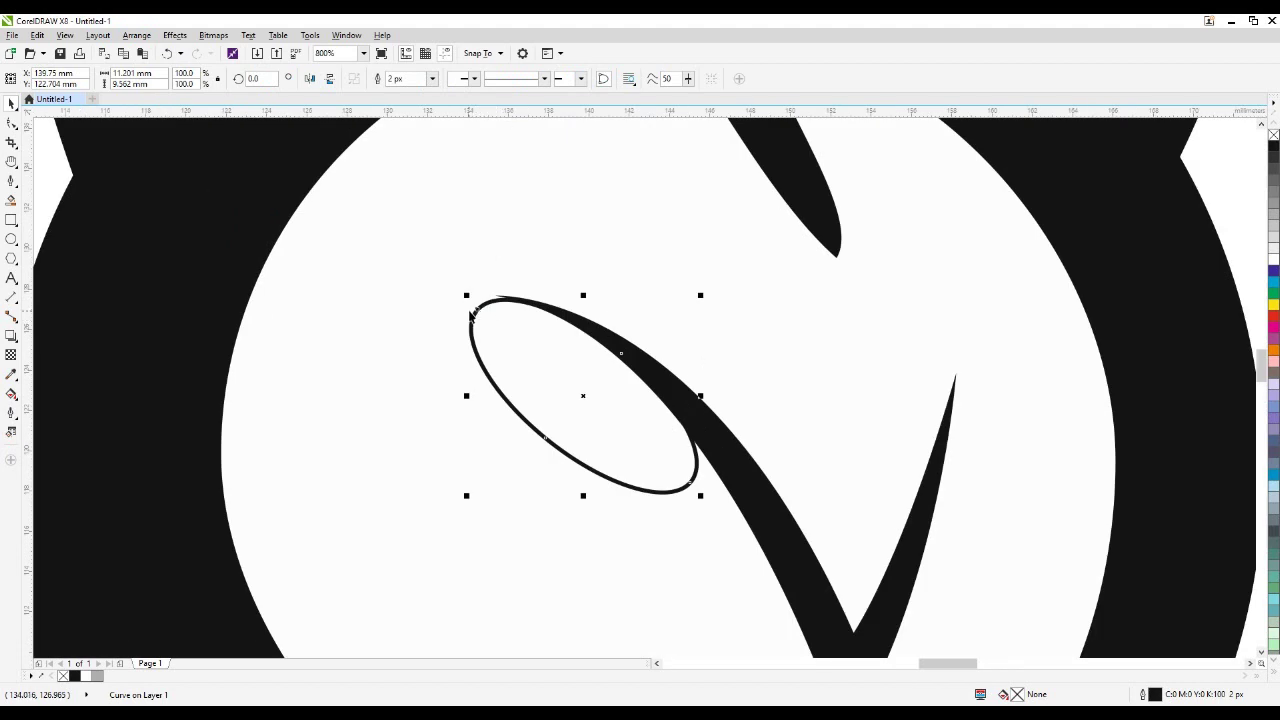
pyautogui.press('F10')
pyautogui.moveTo(457, 294); pyautogui.dragTo(460, 350)
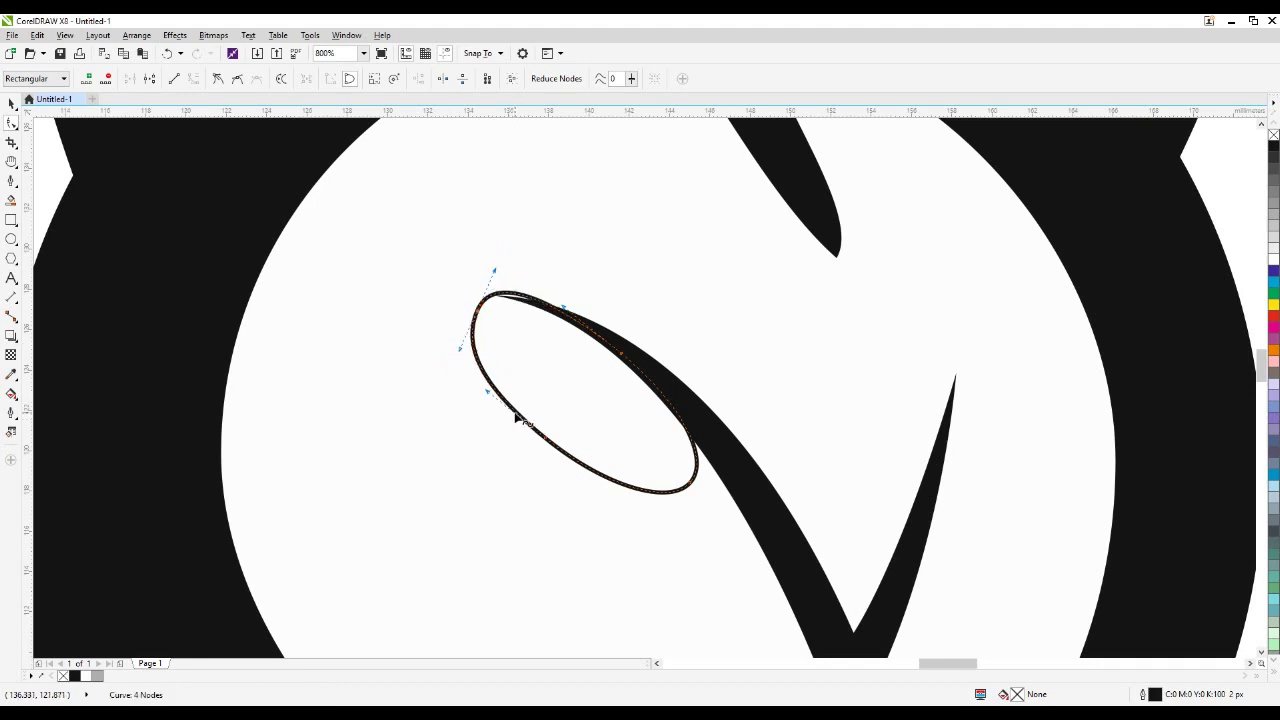
pyautogui.click(568, 458)
pyautogui.moveTo(545, 443); pyautogui.dragTo(542, 455)
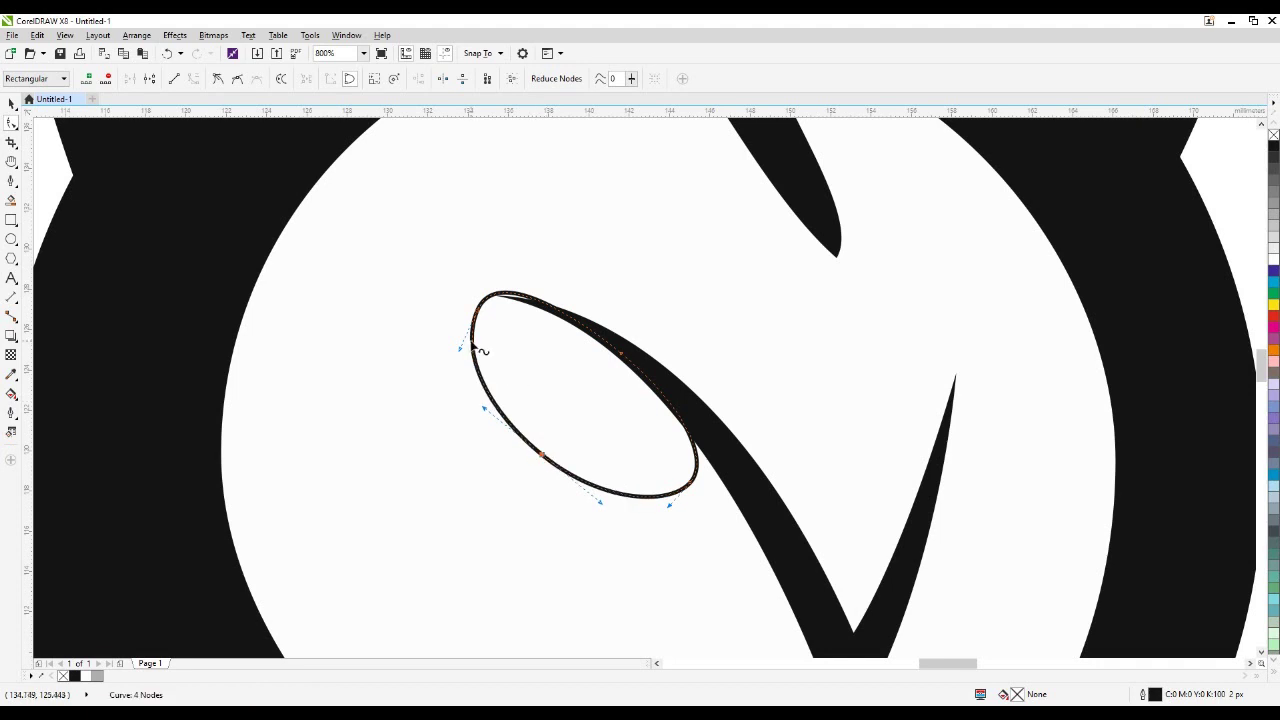
pyautogui.moveTo(460, 350); pyautogui.dragTo(465, 360)
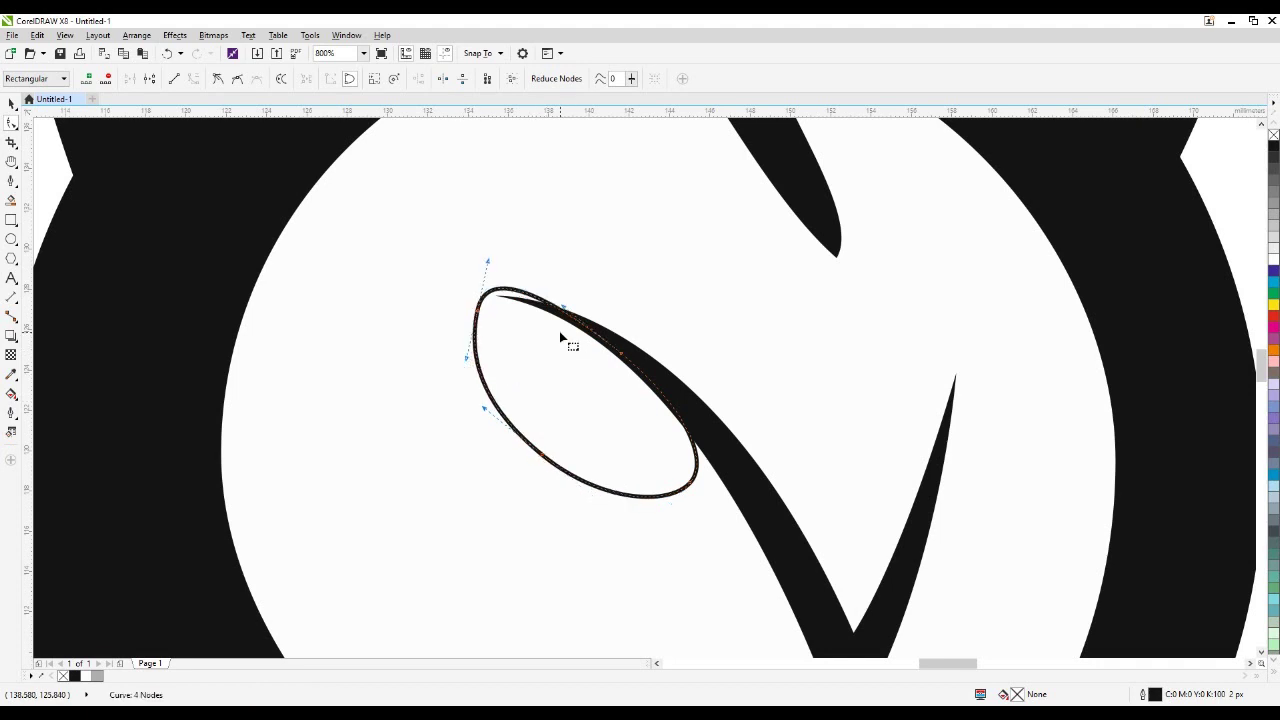
# - Fill the eye shape with black and remove its outline
pyautogui.press('space')
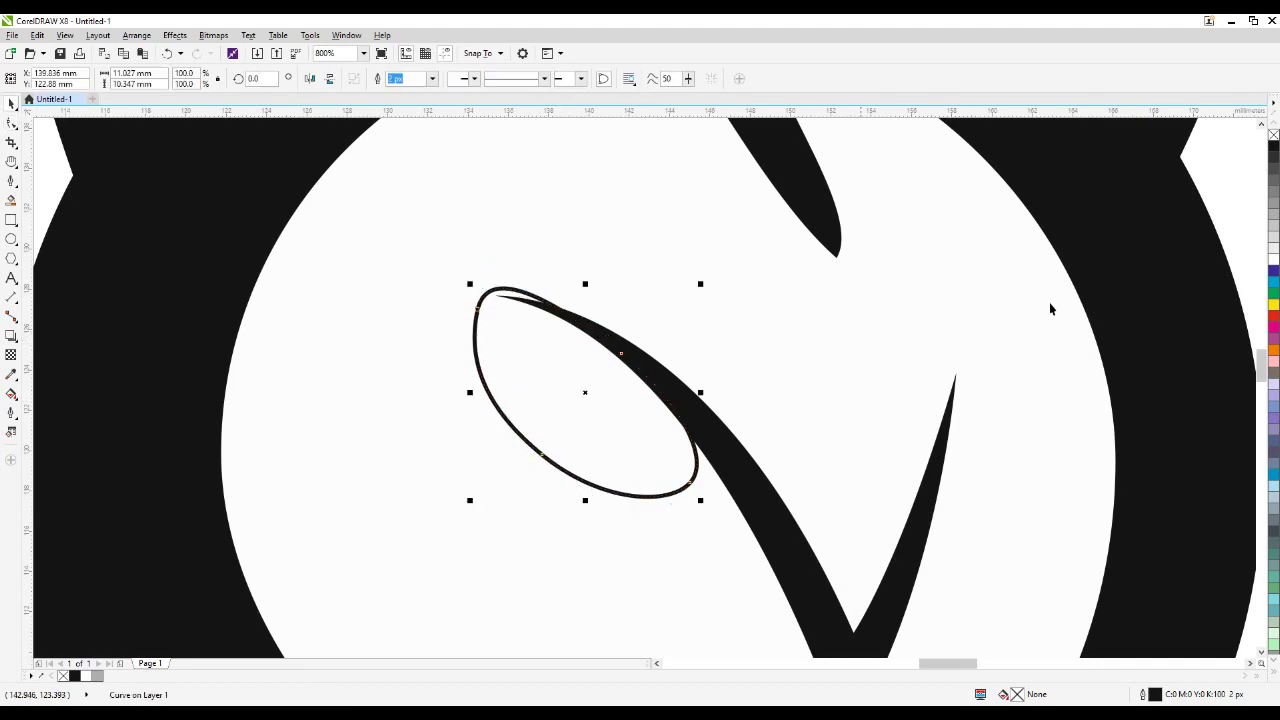
pyautogui.click(1274, 146)
pyautogui.rightClick(1273, 134)
# - Merge the V visually with the eye by moving its left tip to the eye's top and pulling its lower edge into the eye
pyautogui.press('space')
pyautogui.click(606, 331)
pyautogui.click(494, 295)
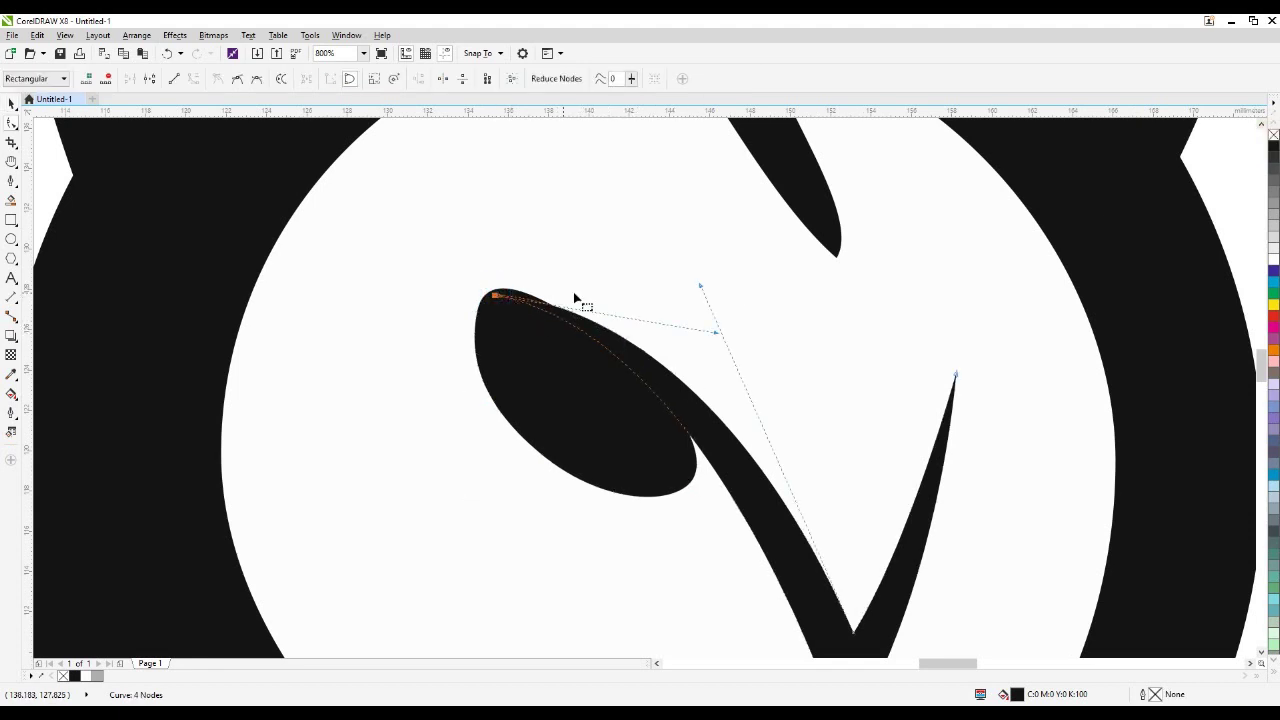
pyautogui.moveTo(507, 307); pyautogui.dragTo(501, 288)
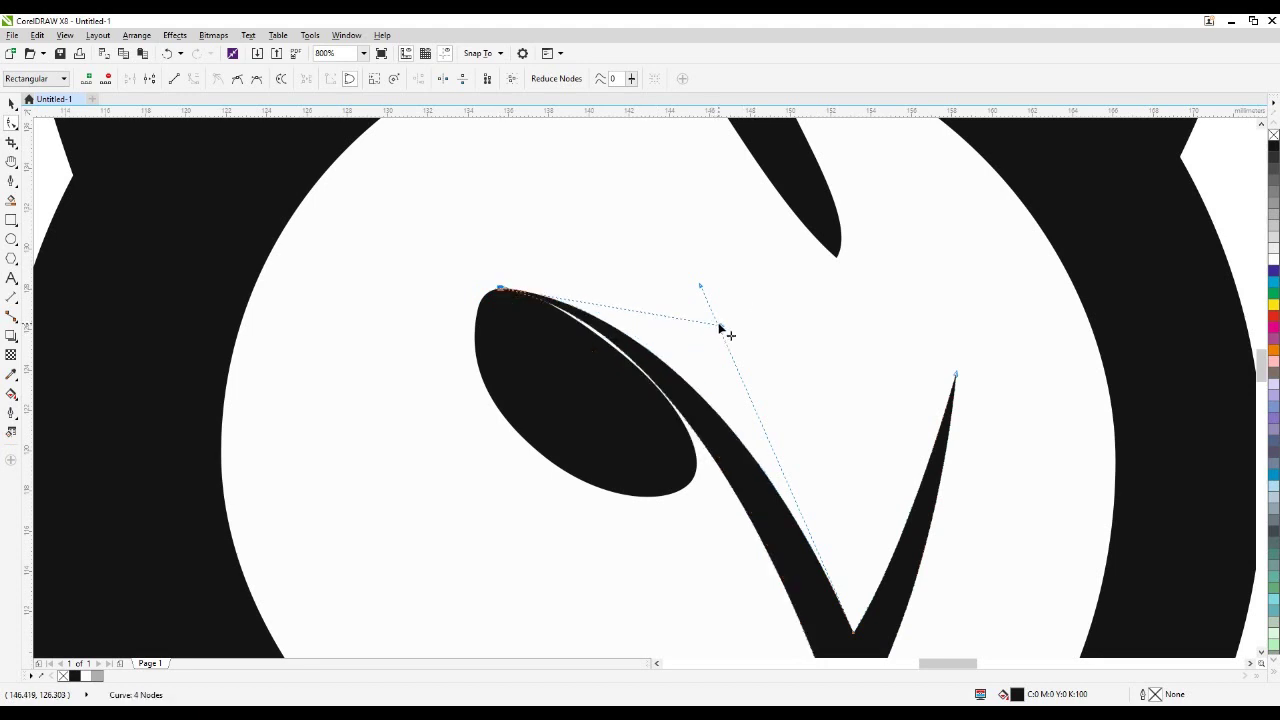
pyautogui.moveTo(556, 307); pyautogui.dragTo(539, 371)
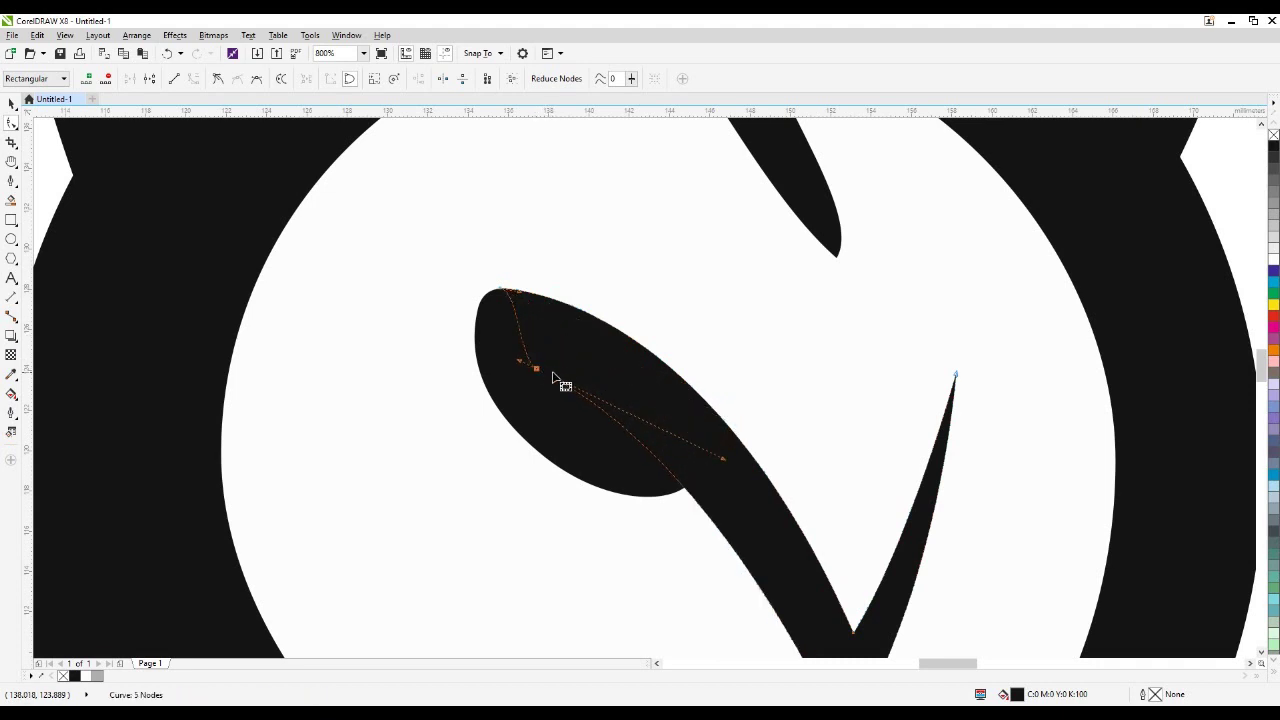
pyautogui.scroll(-2, 508, 366)
pyautogui.press('space')
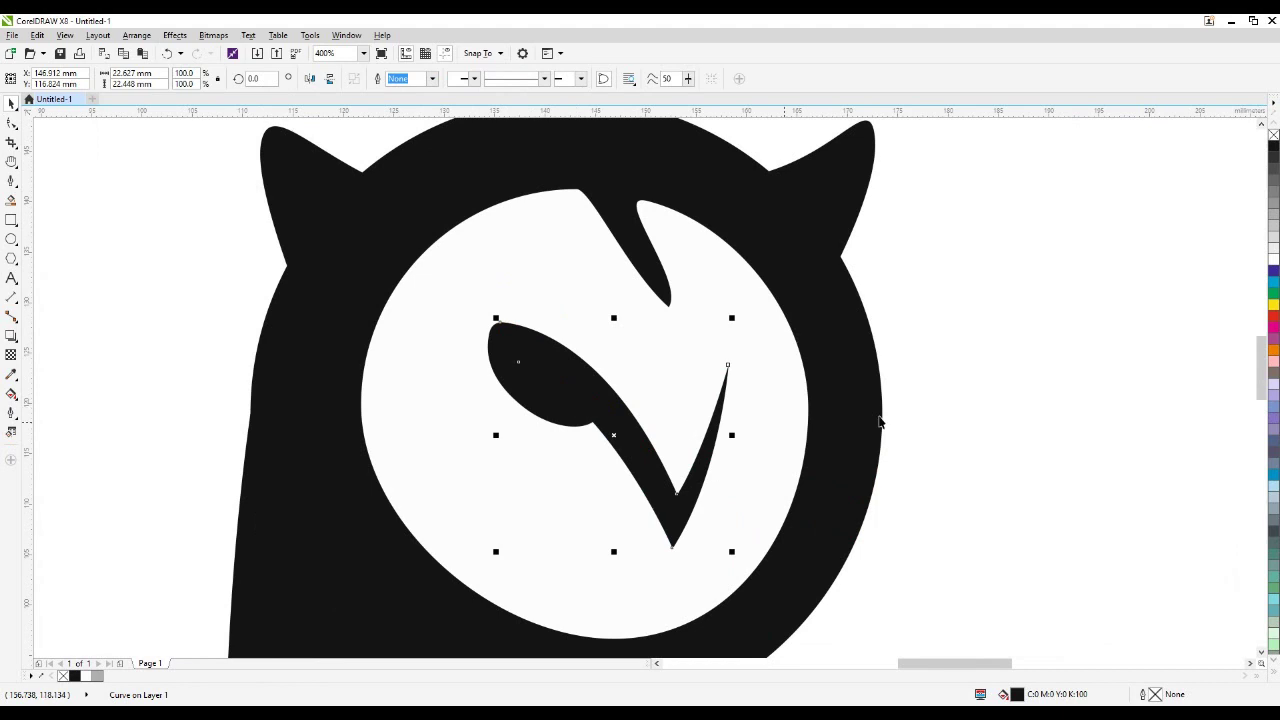
pyautogui.click(994, 400)
# - Draw a circle about 5.9 mm across, fill it white without an outline and move it onto the black eye
pyautogui.click(11, 240)
pyautogui.moveTo(400, 343); pyautogui.dragTo(460, 405)
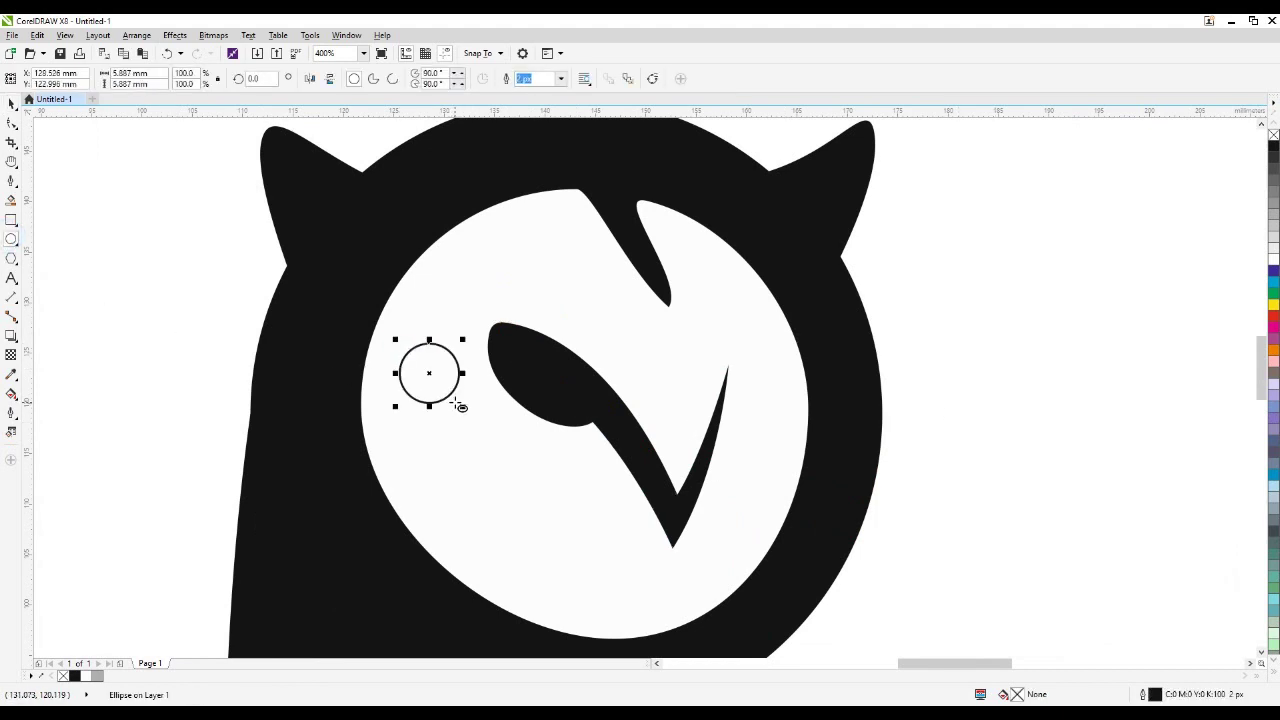
pyautogui.click(1274, 257)
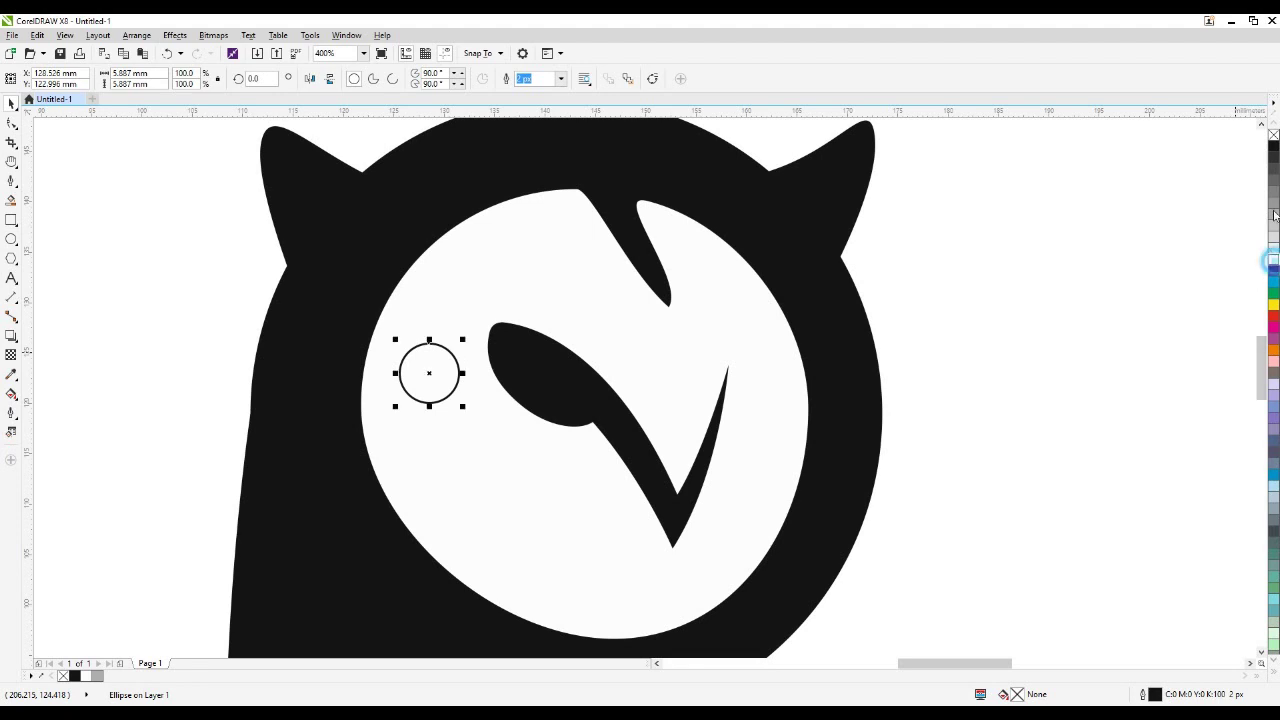
pyautogui.rightClick(1273, 136)
pyautogui.scroll(2, 381, 386)
pyautogui.moveTo(497, 354); pyautogui.dragTo(694, 354)
pyautogui.scroll(2, 736, 340)
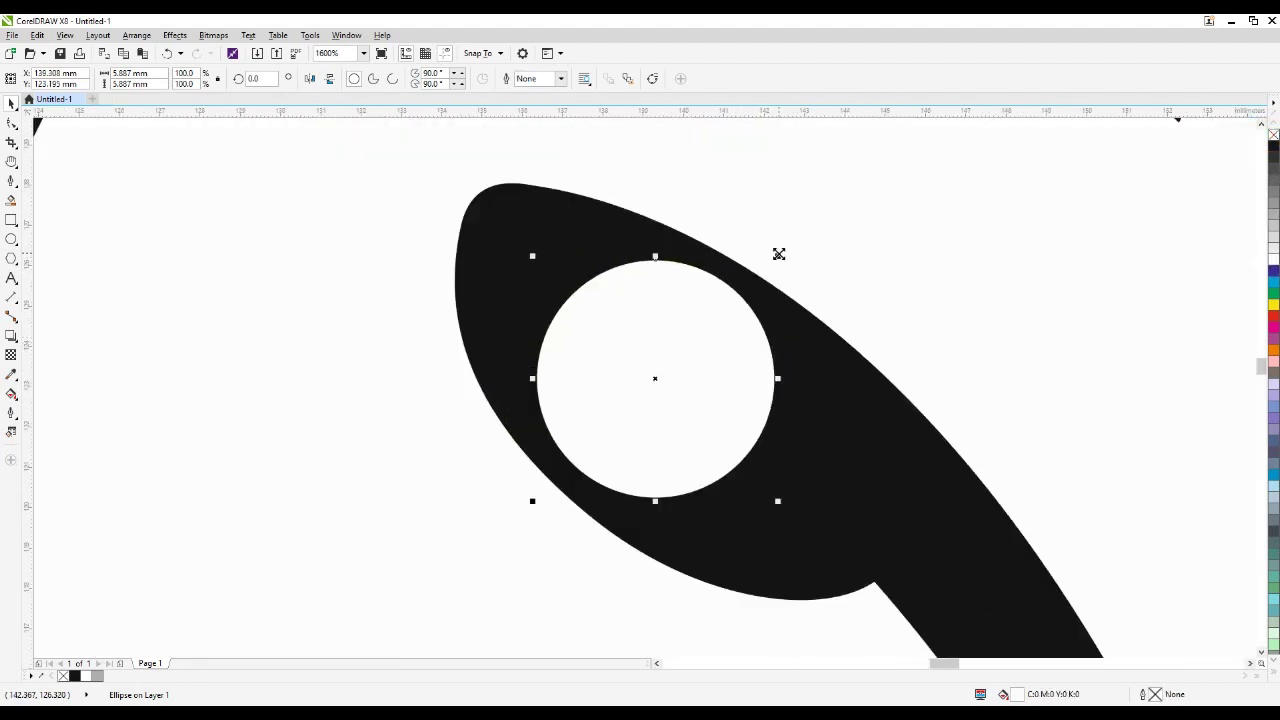
# - Scale the white eye circle down to about 4.5 mm, keeping it within the black eye, and deselect it
pyautogui.keyDown('shift'); pyautogui.click(781, 254); pyautogui.keyUp('shift')
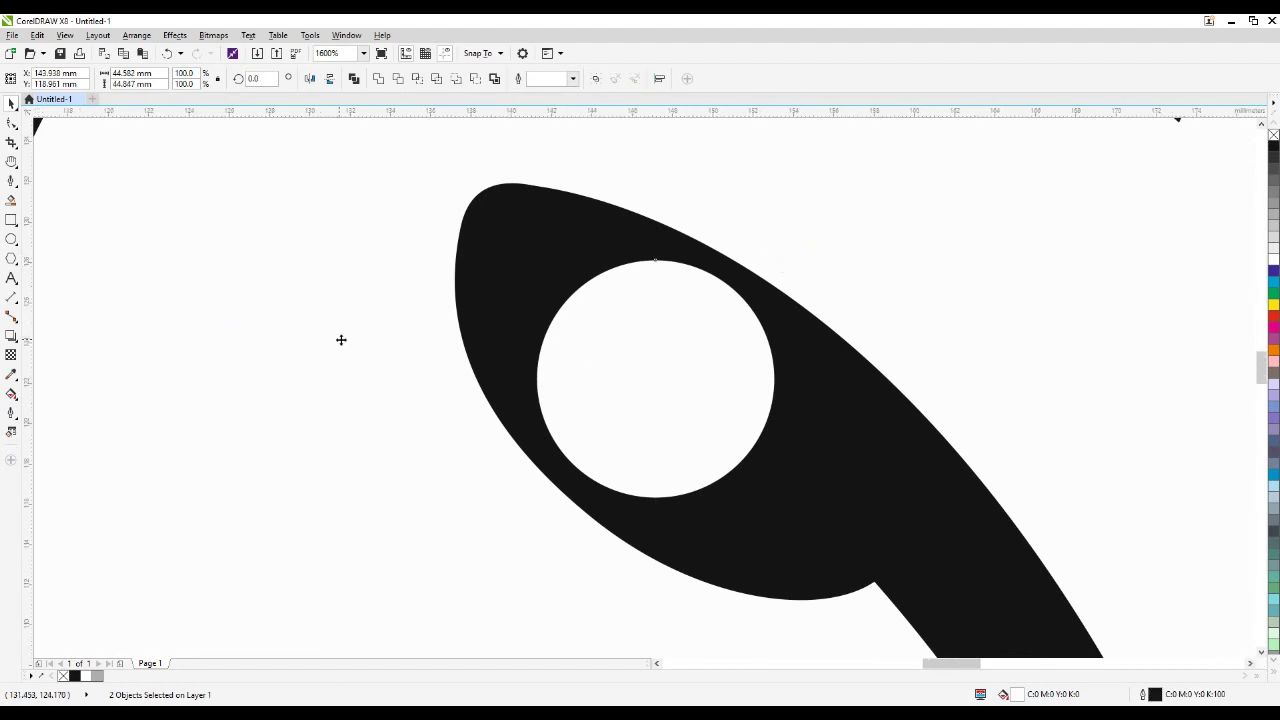
pyautogui.scroll(-2, 341, 340)
pyautogui.scroll(1, 420, 350)
pyautogui.click(410, 343)
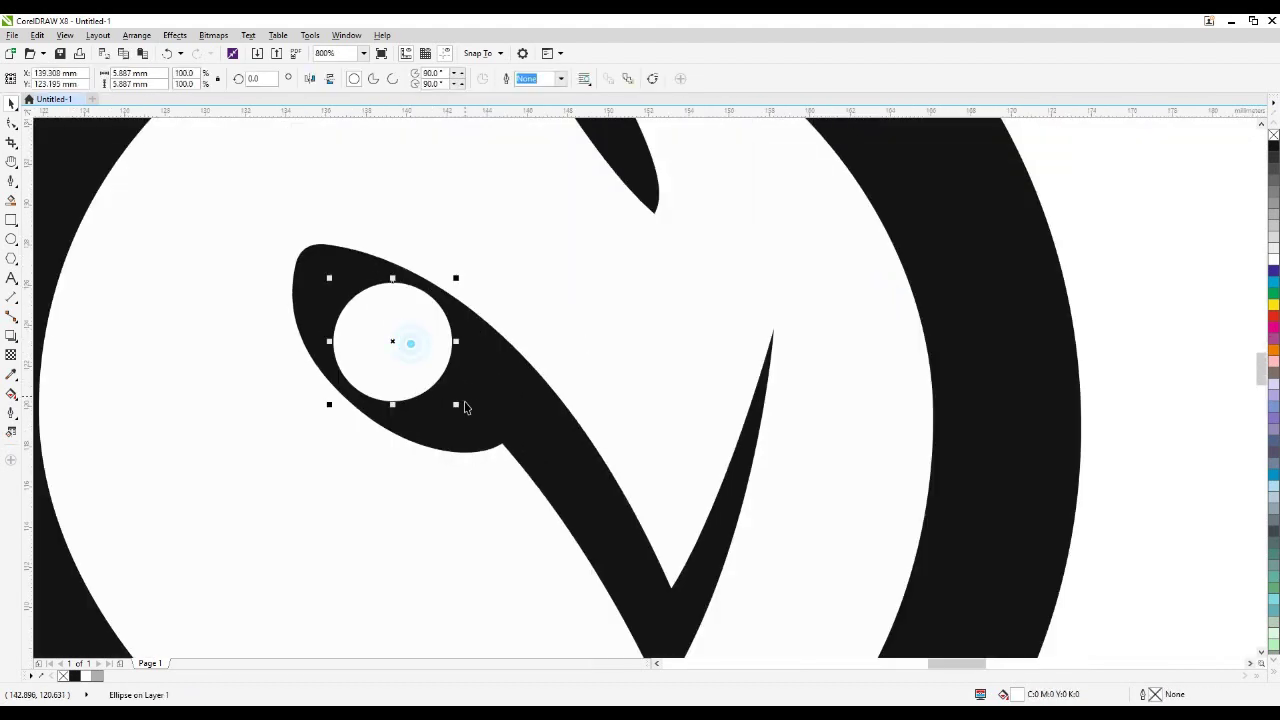
pyautogui.moveTo(459, 408); pyautogui.dragTo(411, 357)
pyautogui.scroll(-2, 413, 360)
pyautogui.click(803, 390)
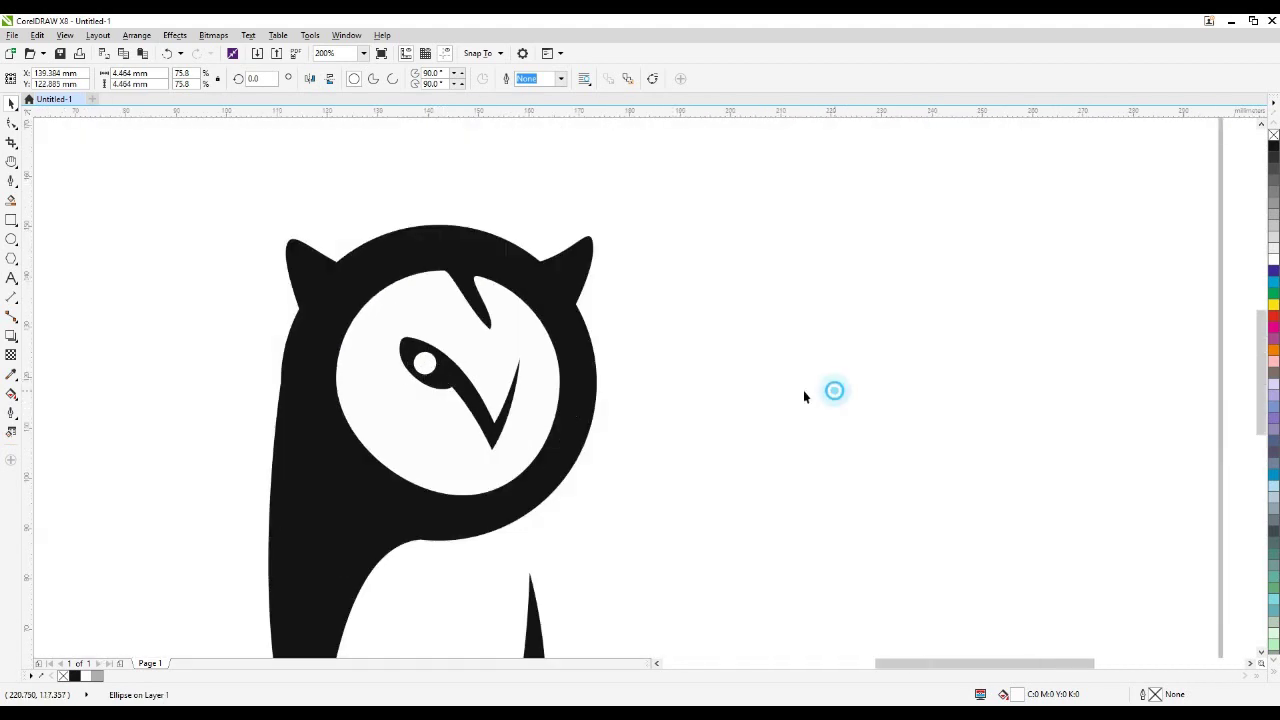
# - Reshape the hair spike at the top of the white face by shifting its tip and curving its sides
pyautogui.click(484, 316)
pyautogui.click(478, 288)
pyautogui.scroll(-1, 476, 284)
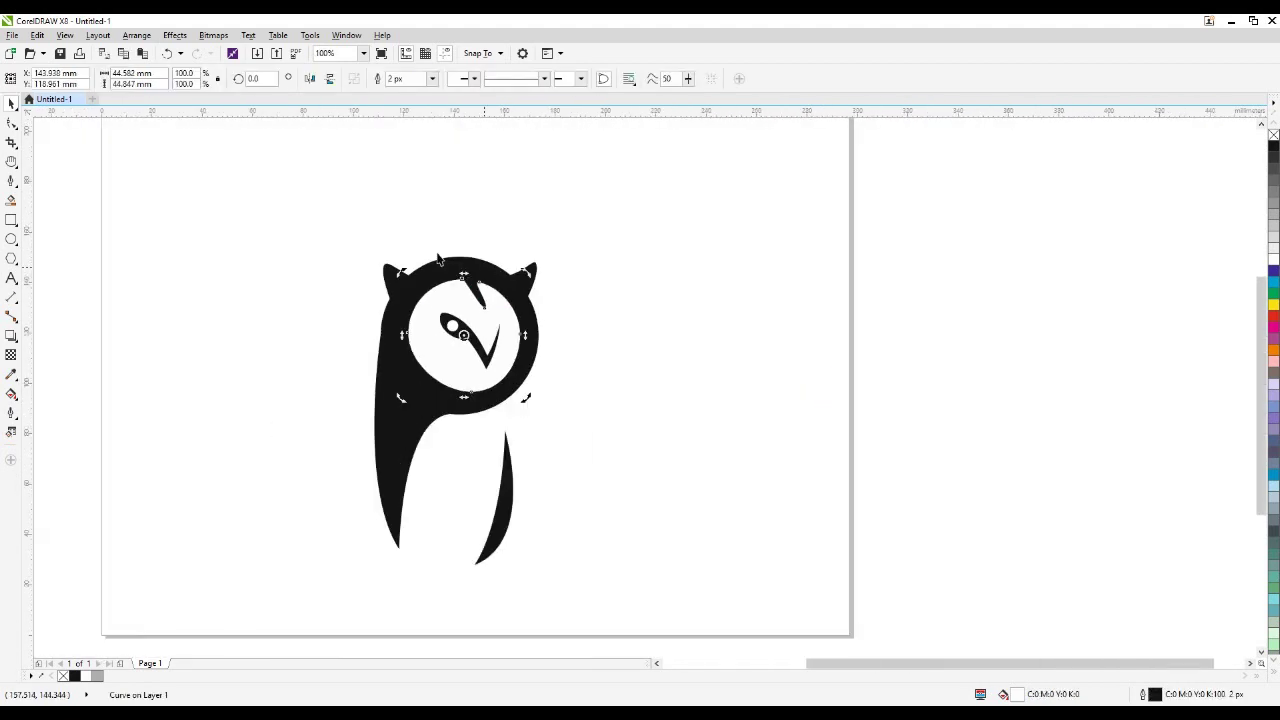
pyautogui.scroll(1, 476, 284)
pyautogui.scroll(1, 478, 285)
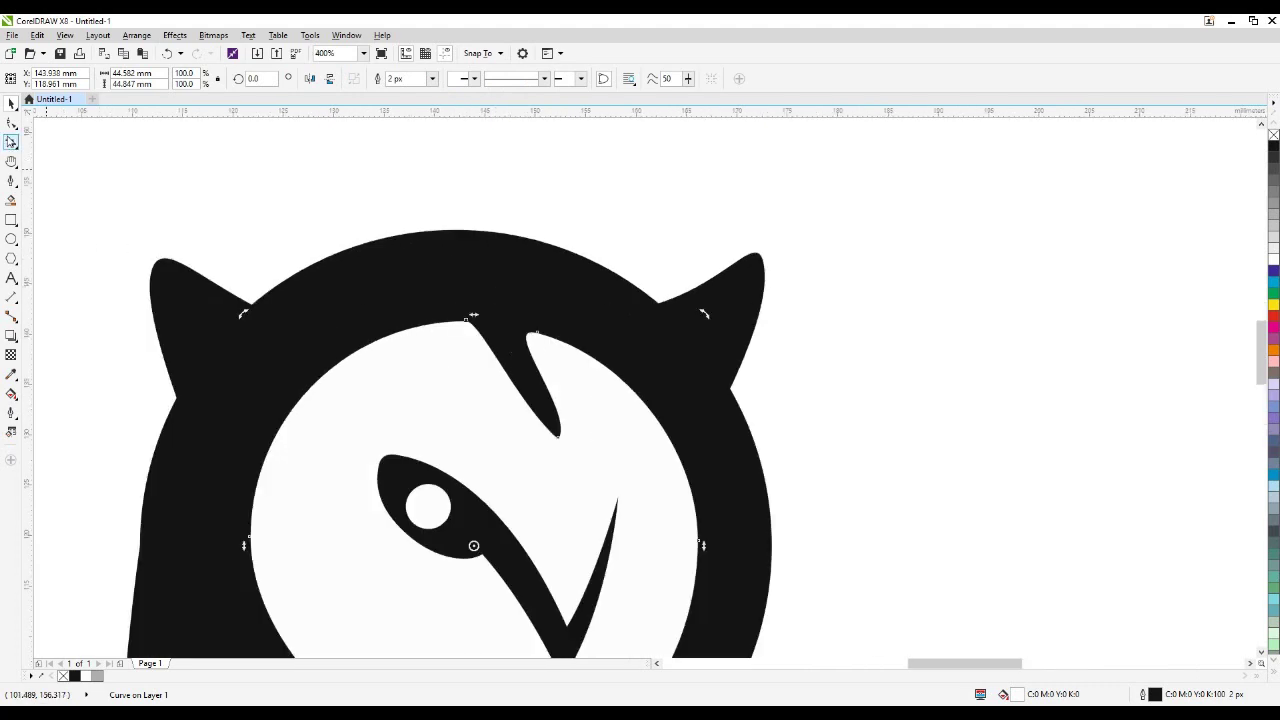
pyautogui.click(11, 122)
pyautogui.click(558, 437)
pyautogui.moveTo(558, 437); pyautogui.dragTo(572, 371)
pyautogui.scroll(-1, 598, 418)
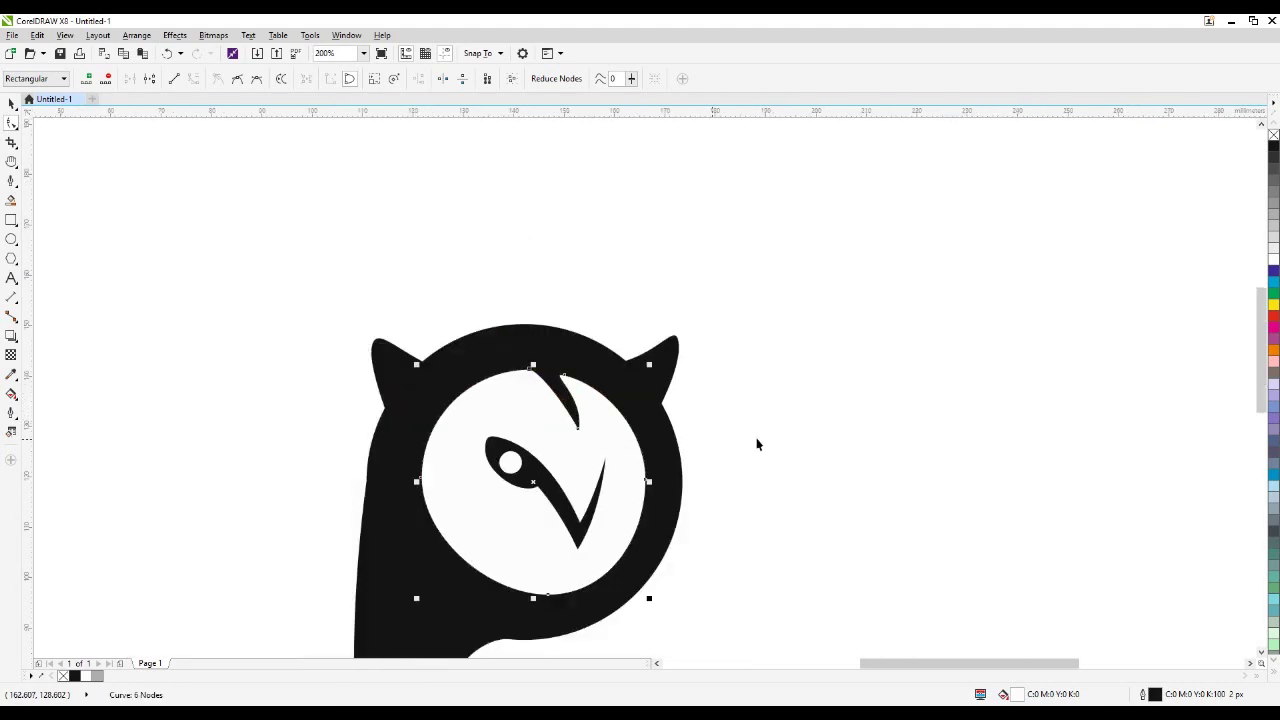
# - Enlarge the eye and beak together to about 27.6 mm wide and nudge them slightly down on the white face
pyautogui.click(757, 436)
pyautogui.moveTo(730, 437); pyautogui.dragTo(445, 584)
pyautogui.moveTo(610, 553); pyautogui.dragTo(628, 566)
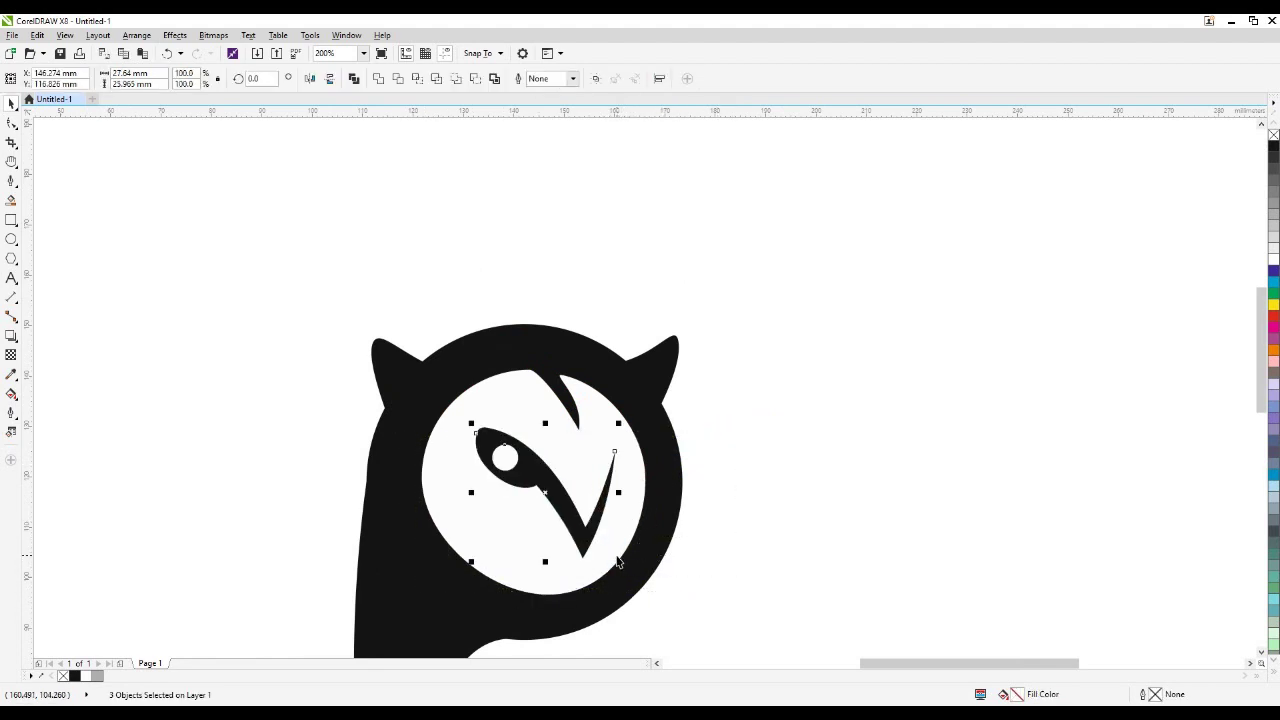
pyautogui.press('Down')
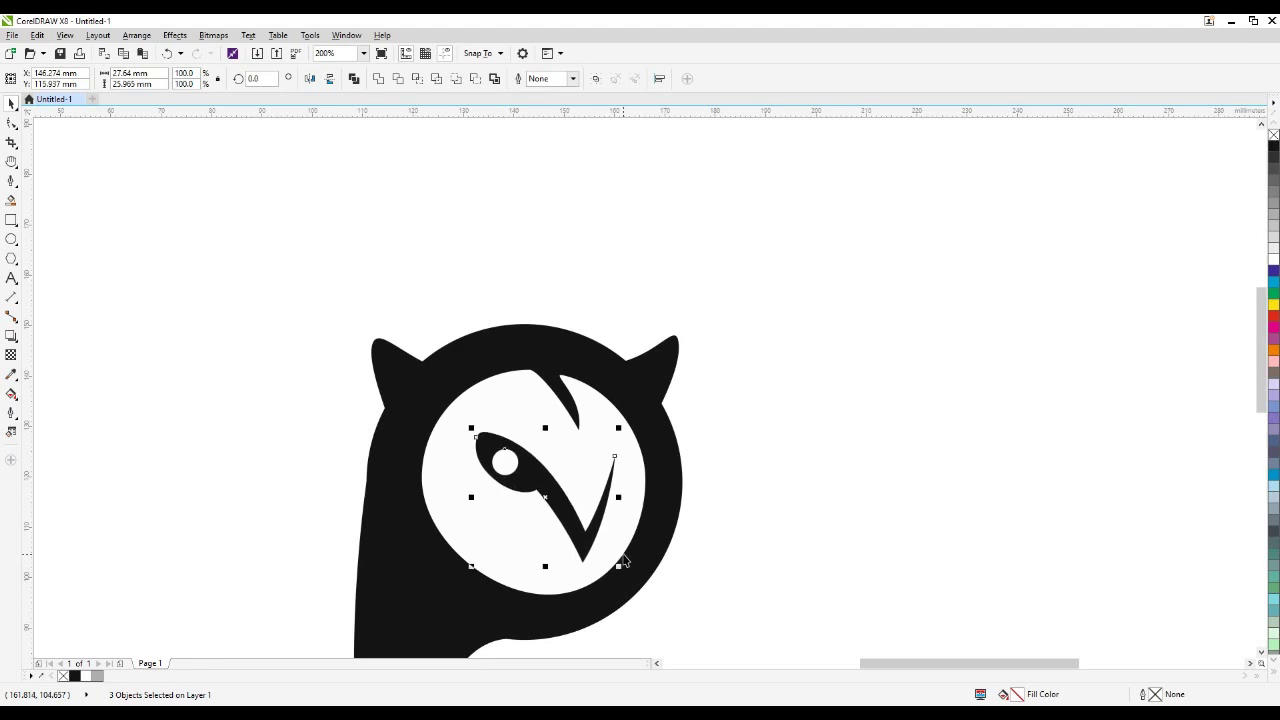
pyautogui.press('Escape')
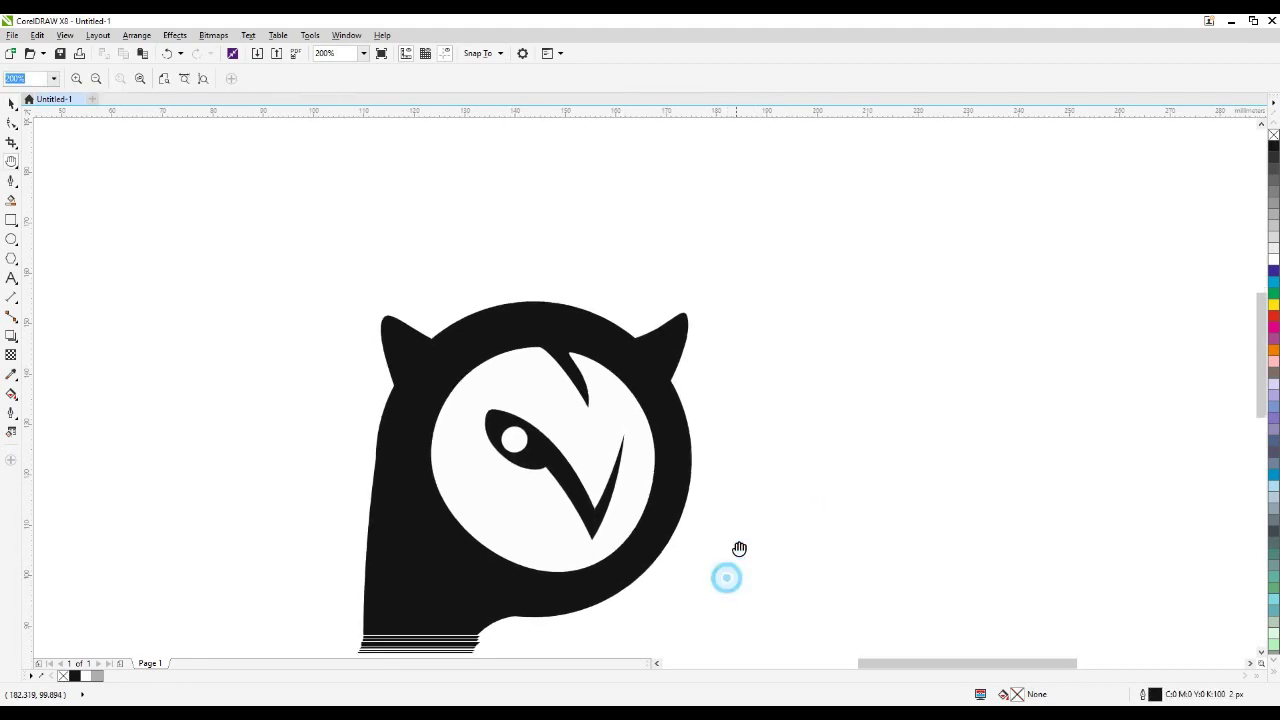
# - Draw a closed crescent about 27 mm wide along the white face's lower edge, filled black without an outline
pyautogui.moveTo(726, 577); pyautogui.dragTo(744, 462)
pyautogui.click(11, 181)
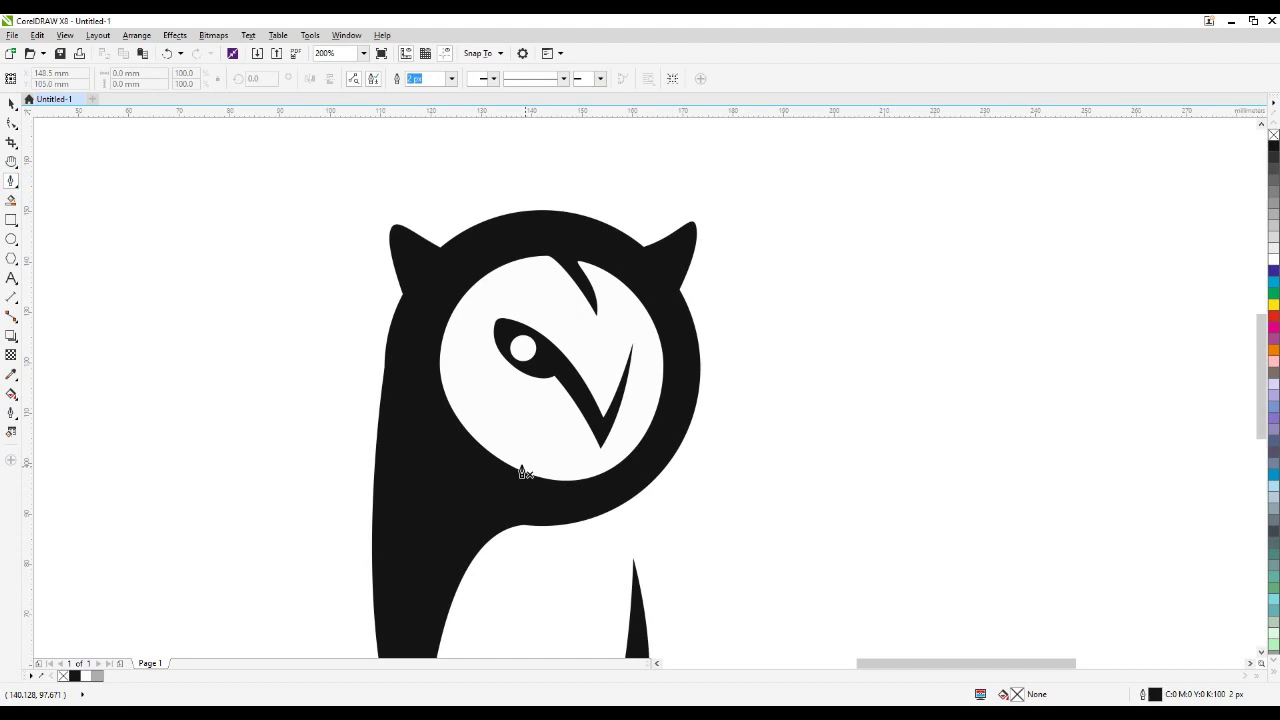
pyautogui.click(516, 469)
pyautogui.moveTo(648, 430); pyautogui.dragTo(706, 357)
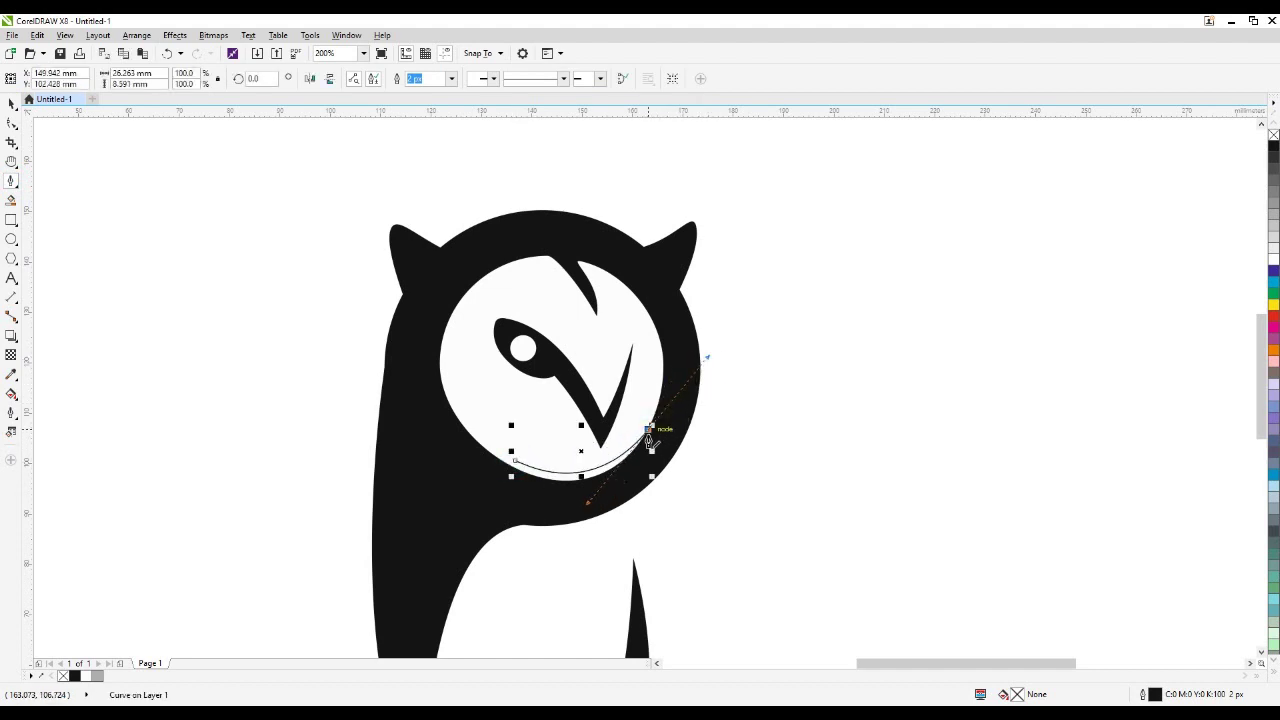
pyautogui.click(648, 430)
pyautogui.click(516, 462)
pyautogui.moveTo(516, 466); pyautogui.dragTo(605, 516)
pyautogui.click(1273, 146)
pyautogui.rightClick(1273, 134)
pyautogui.click(11, 103)
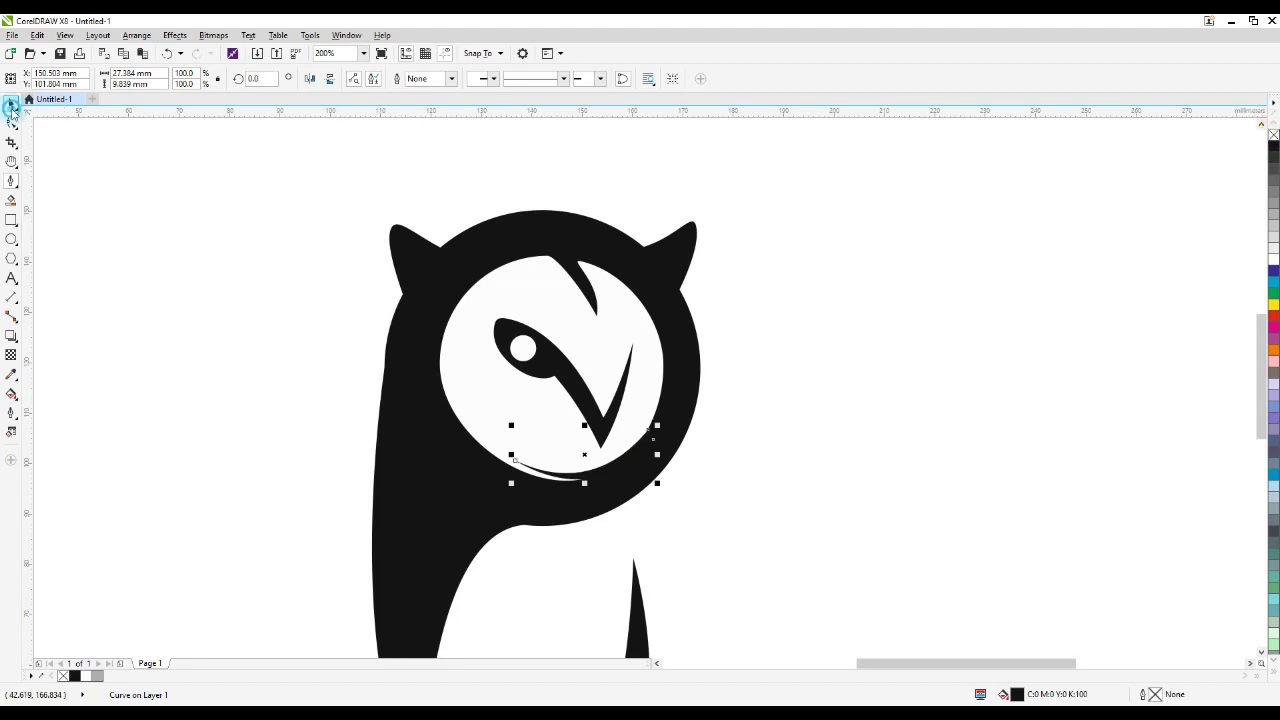
# - Scale the whole owl down to about 30 mm wide and place it in the page's upper left area
pyautogui.scroll(-3, 749, 320)
pyautogui.click(820, 314)
pyautogui.scroll(2, 815, 330)
pyautogui.moveTo(810, 346)
pyautogui.mouseDown()
pyautogui.moveTo(811, 334)
pyautogui.moveTo(783, 334)
pyautogui.moveTo(686, 369)
pyautogui.moveTo(697, 375)
pyautogui.mouseUp()
pyautogui.click(557, 437)
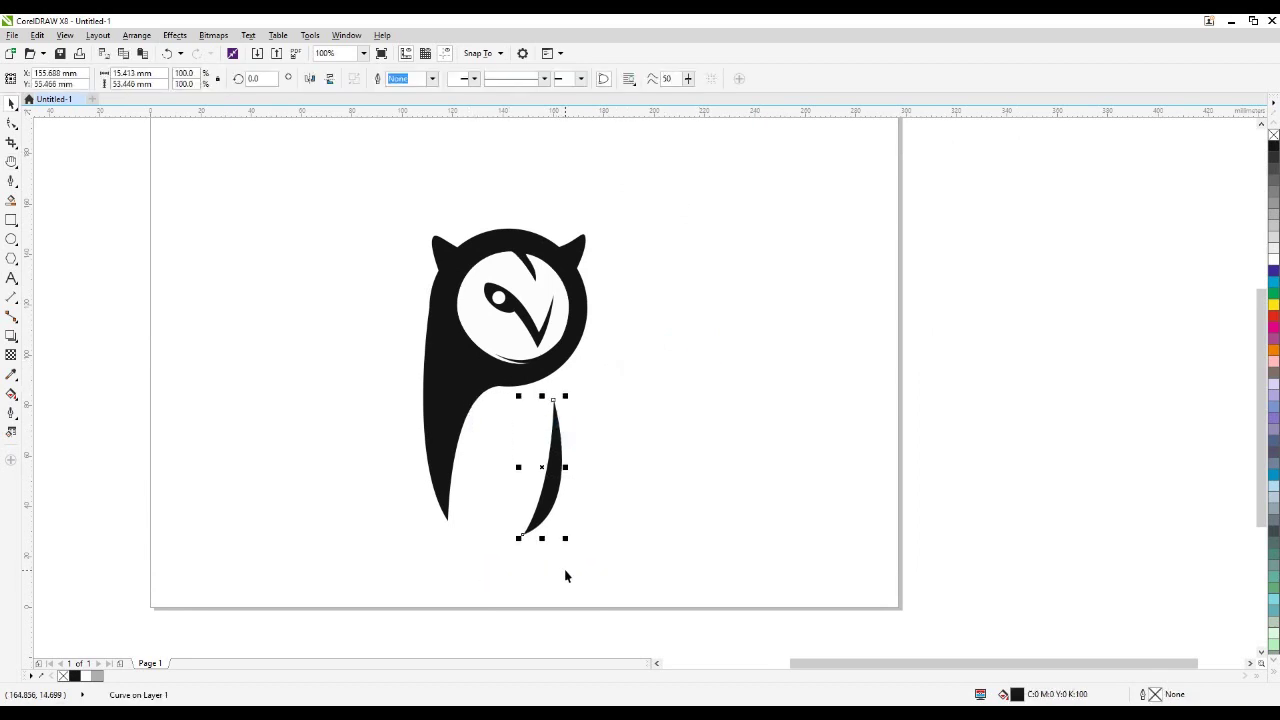
pyautogui.click(777, 497)
pyautogui.moveTo(309, 206); pyautogui.dragTo(720, 591)
pyautogui.moveTo(446, 344); pyautogui.dragTo(226, 258)
pyautogui.moveTo(369, 454); pyautogui.dragTo(318, 365)
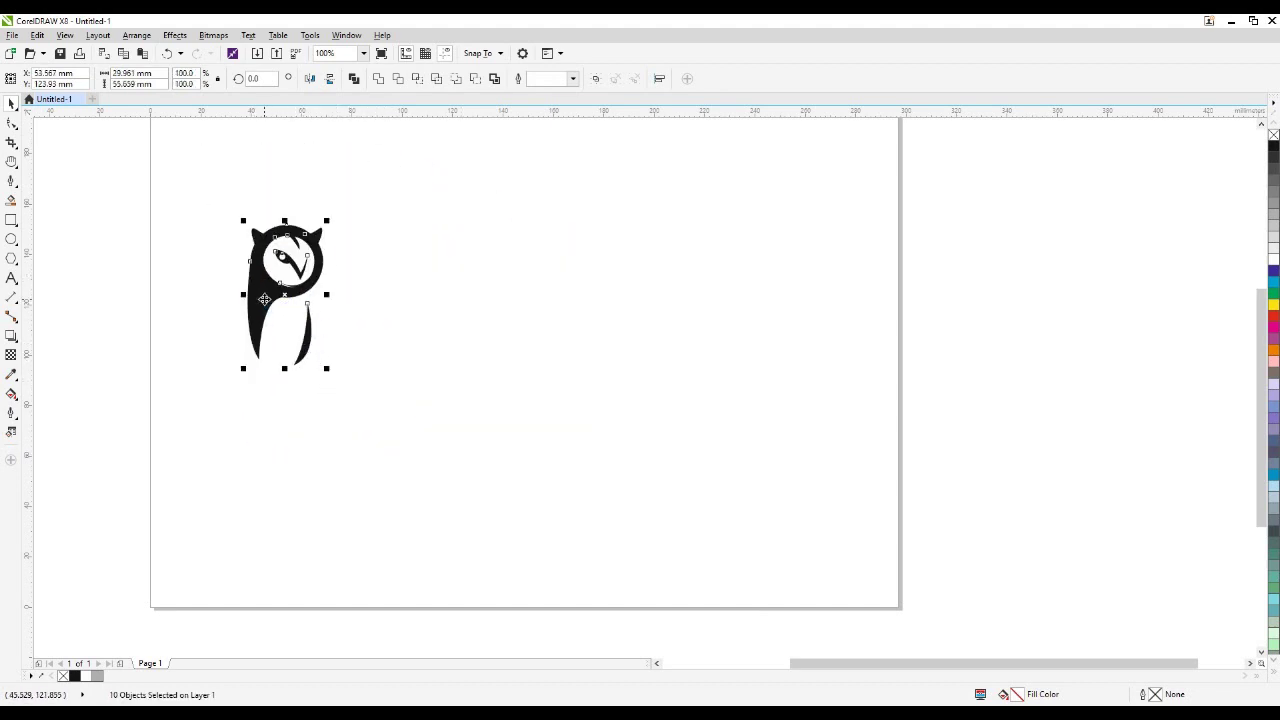
# - Add the text "White Owl" with "Residency" on a second line beside the owl
pyautogui.press('h')
pyautogui.scroll(2, 440, 289)
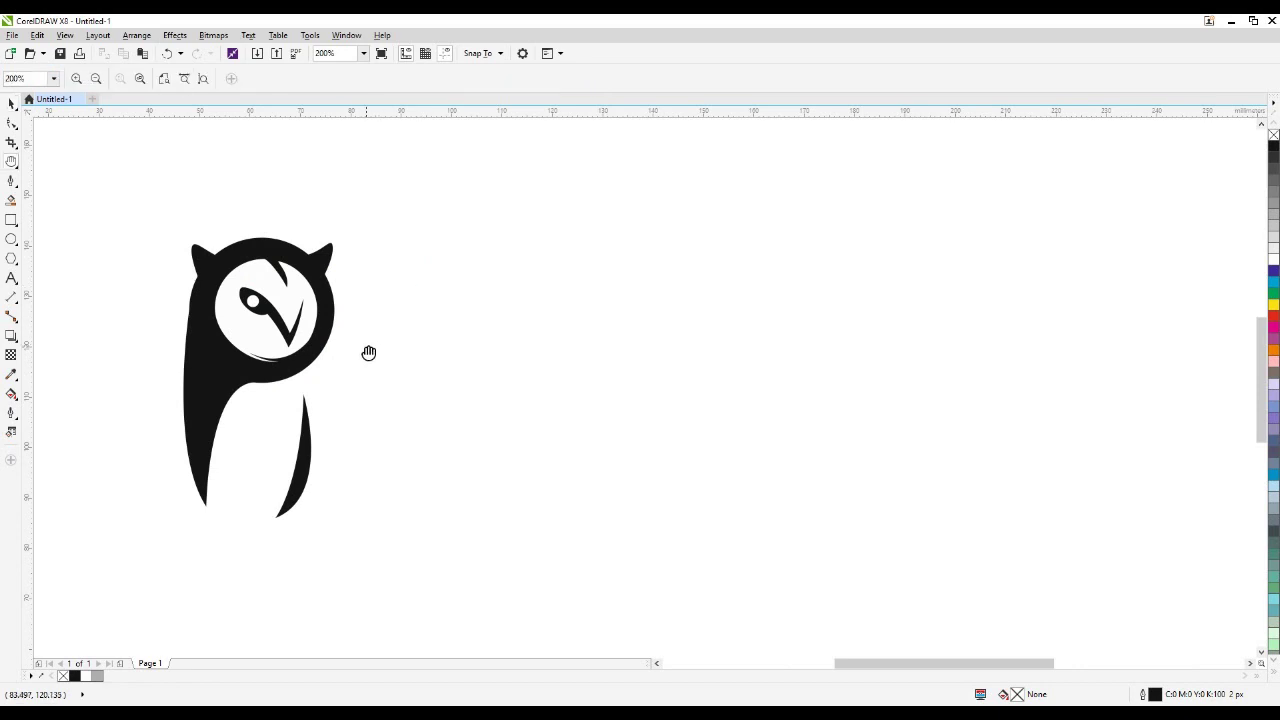
pyautogui.moveTo(368, 353); pyautogui.dragTo(457, 346)
pyautogui.press('F8')
pyautogui.click(464, 345)
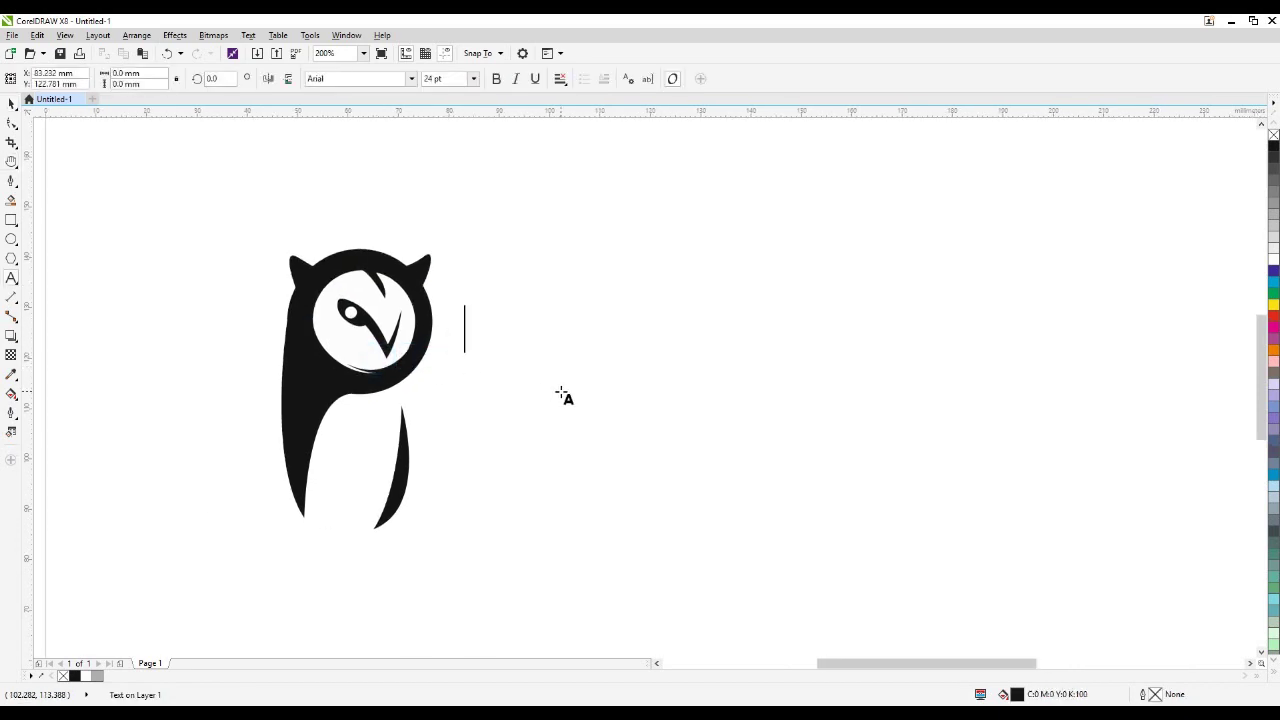
pyautogui.write('White Owl ')
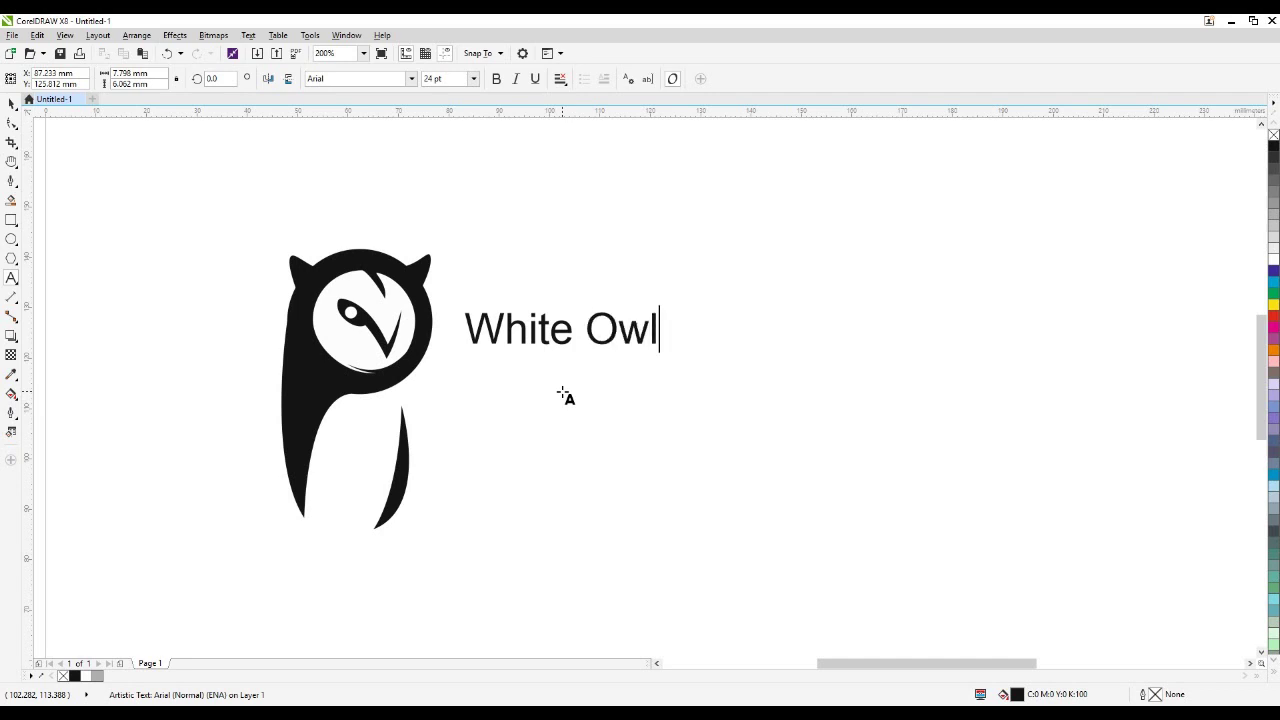
pyautogui.write('RE')
pyautogui.press('BackSpace')
pyautogui.press('BackSpace')
pyautogui.press('BackSpace')
pyautogui.write('esidency')
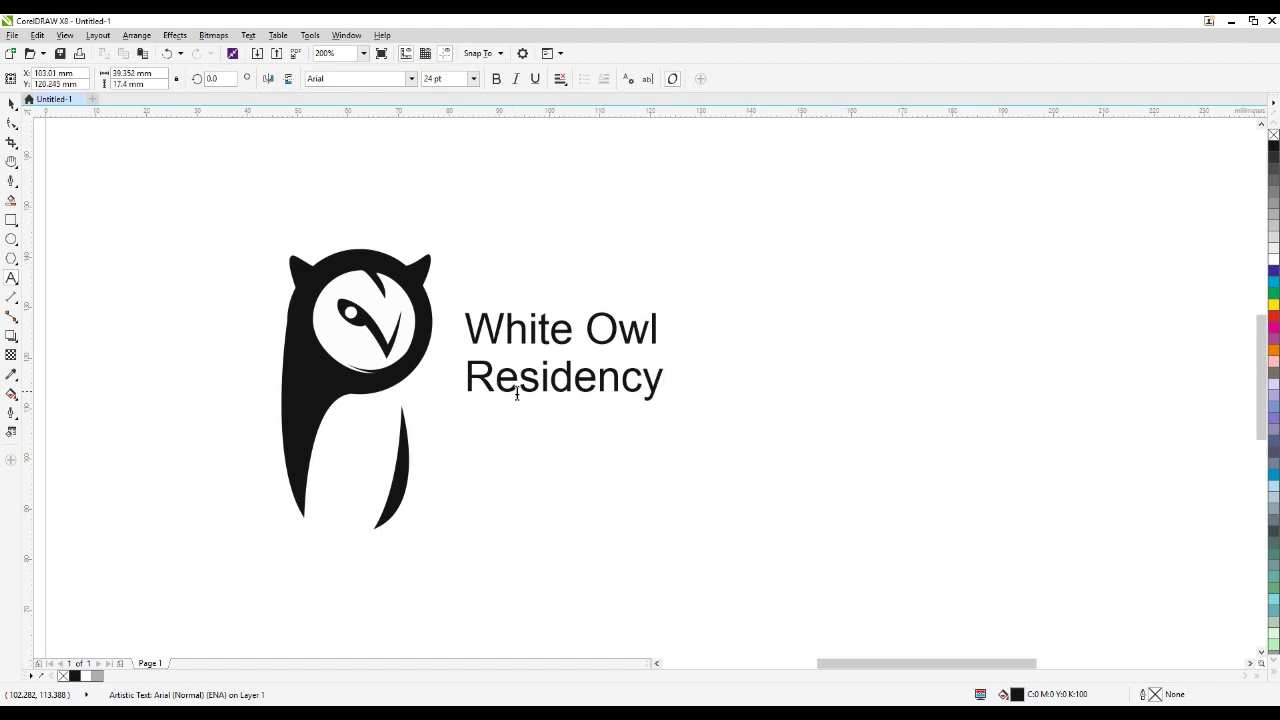
# - Break the two-line text apart into separate "White Owl" and "Residency" lines
pyautogui.hotkey('ctrl', 'space')
pyautogui.click(138, 36)
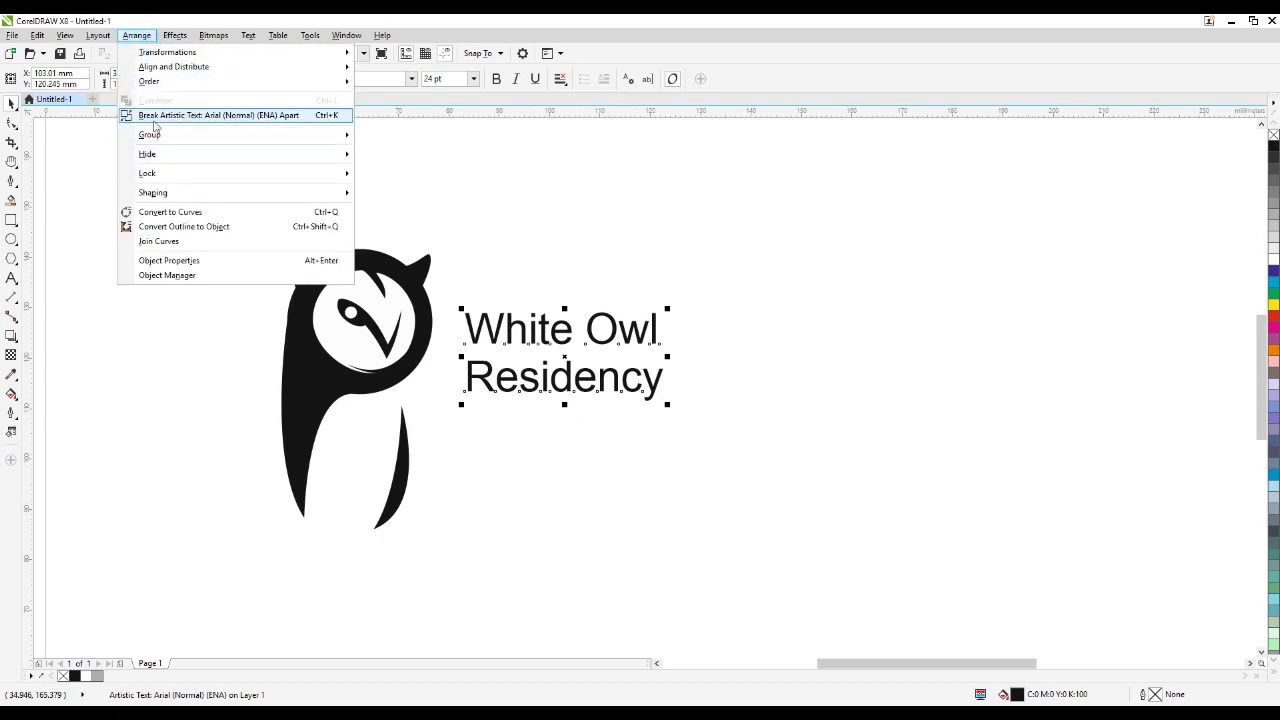
pyautogui.click(226, 115)
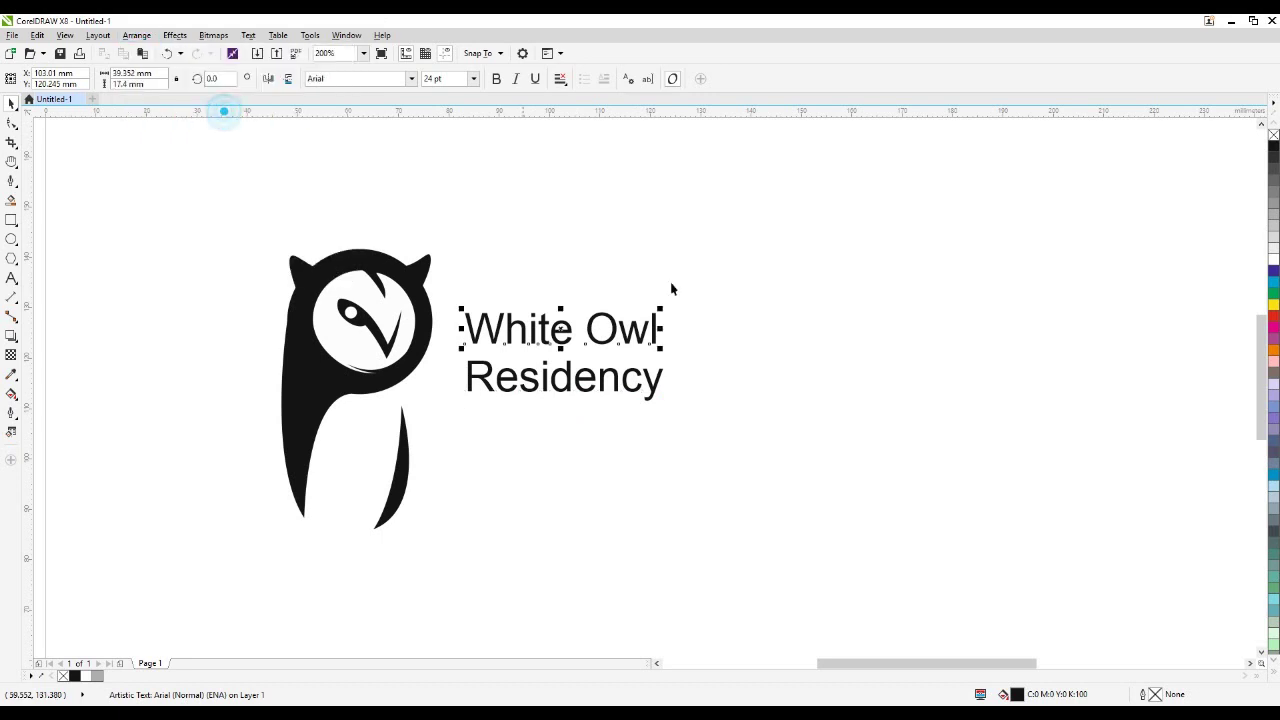
# - Set the font of "White Owl" to Broadway BT after trying BATAVIA, and enlarge the line so it extends well beyond "Residency"
pyautogui.doubleClick(631, 334)
pyautogui.hotkey('ctrl', 'a')
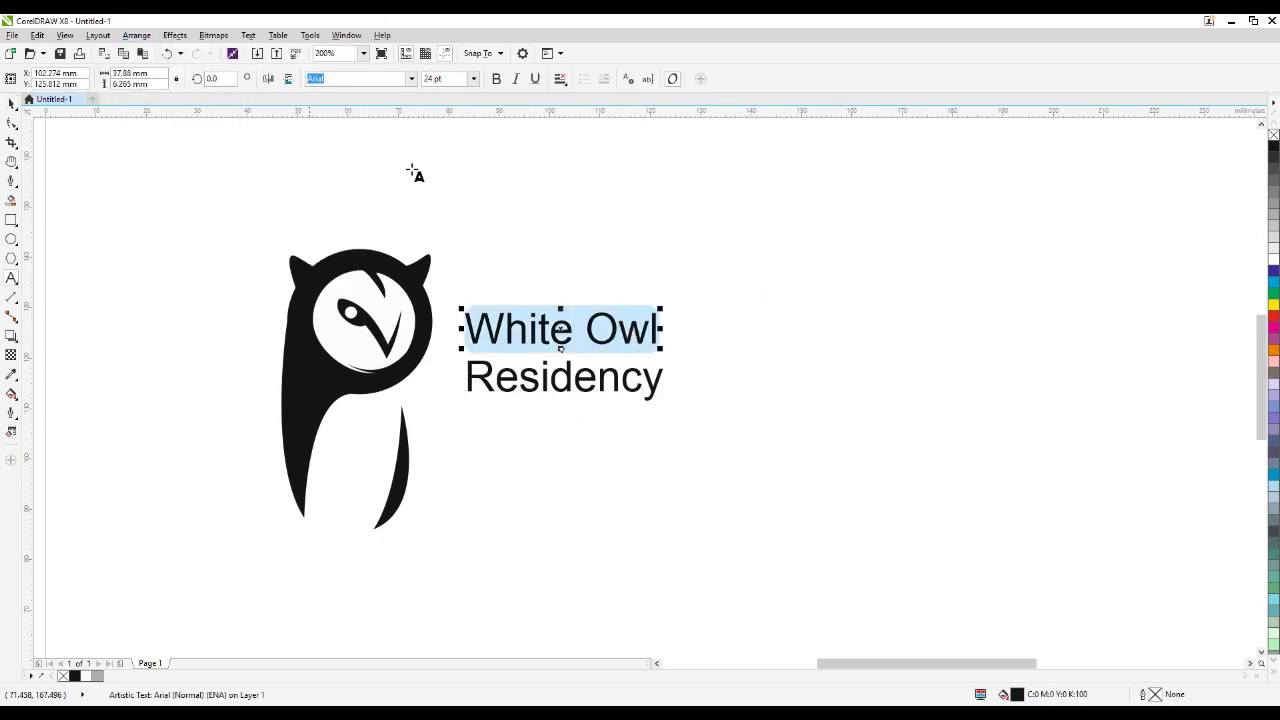
pyautogui.click(410, 79)
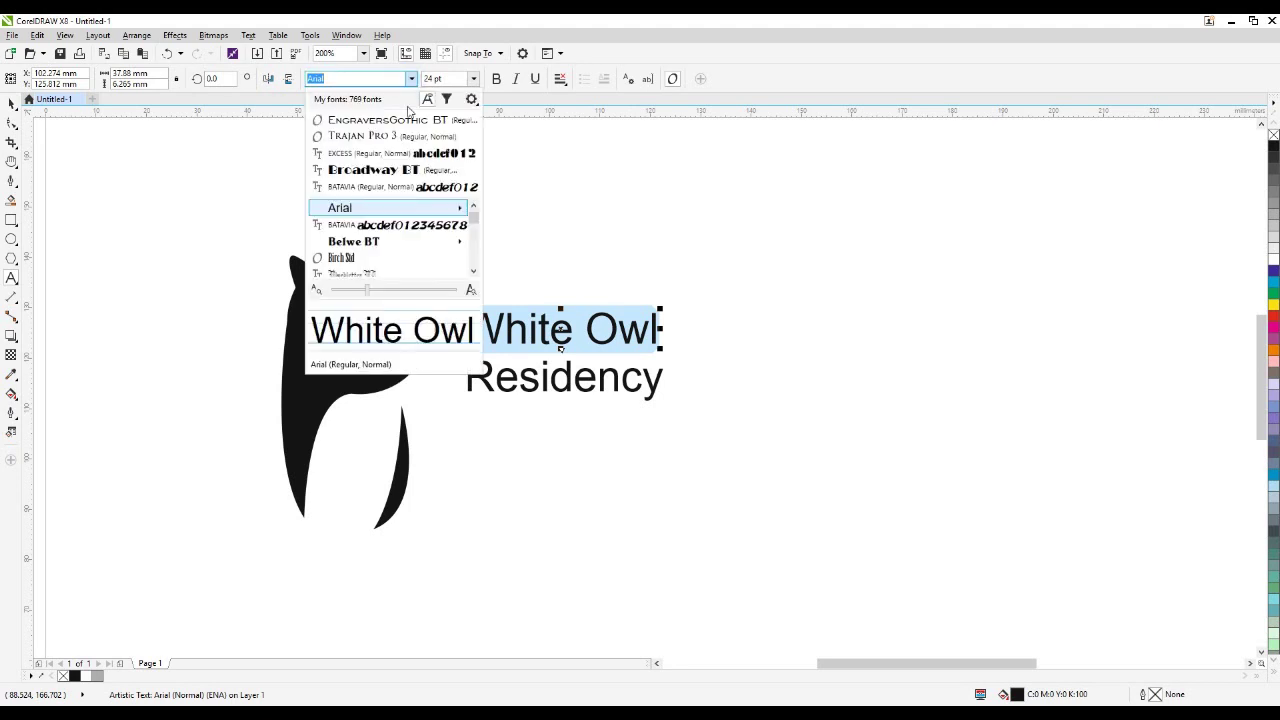
pyautogui.click(398, 172)
pyautogui.click(411, 79)
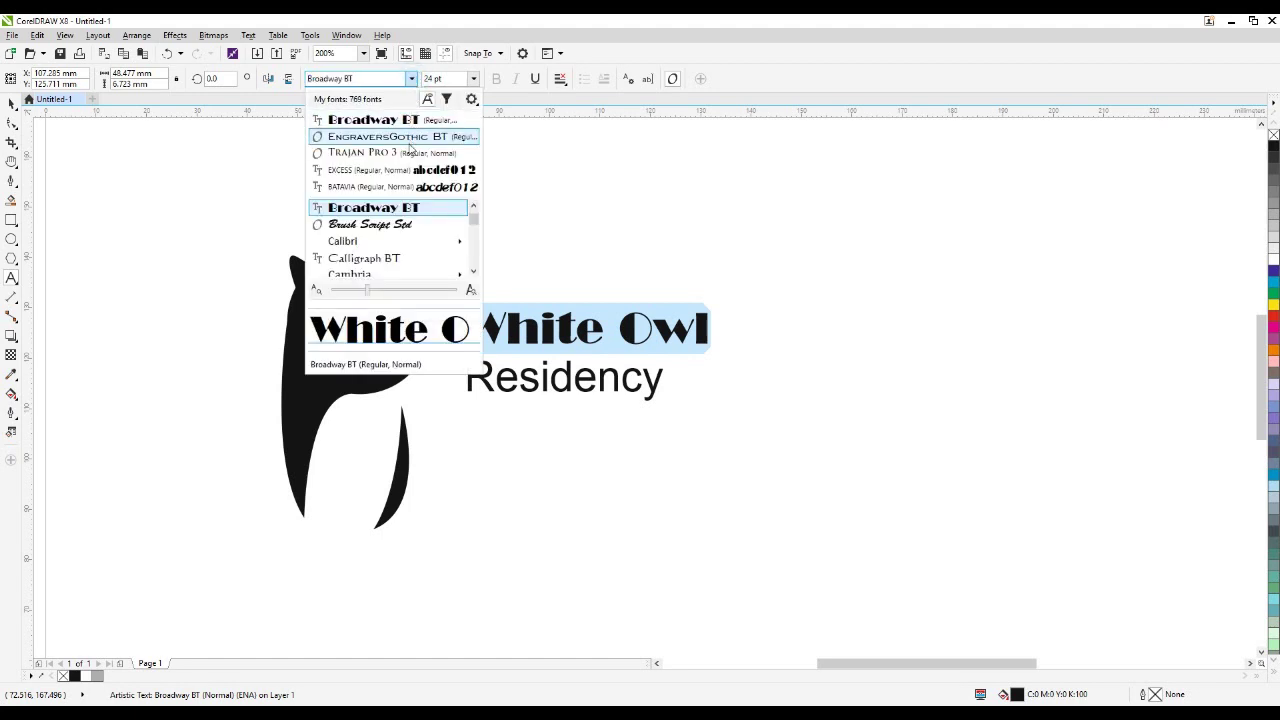
pyautogui.click(410, 186)
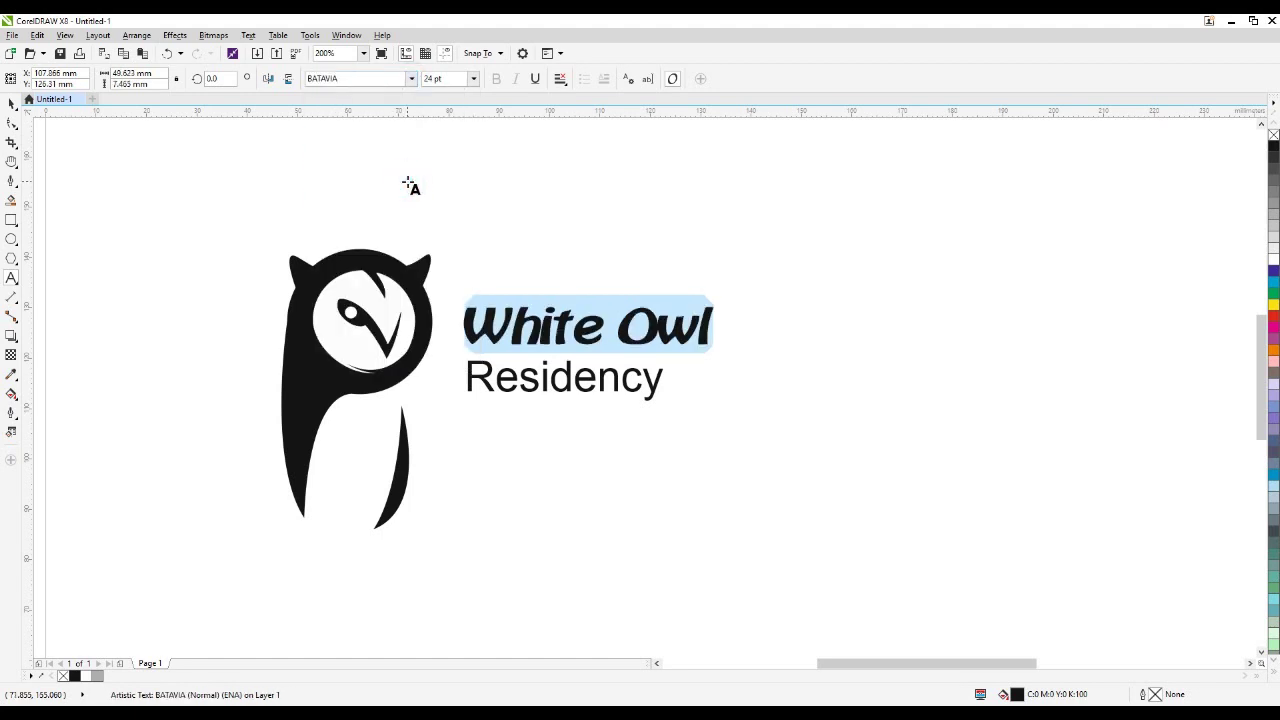
pyautogui.click(409, 78)
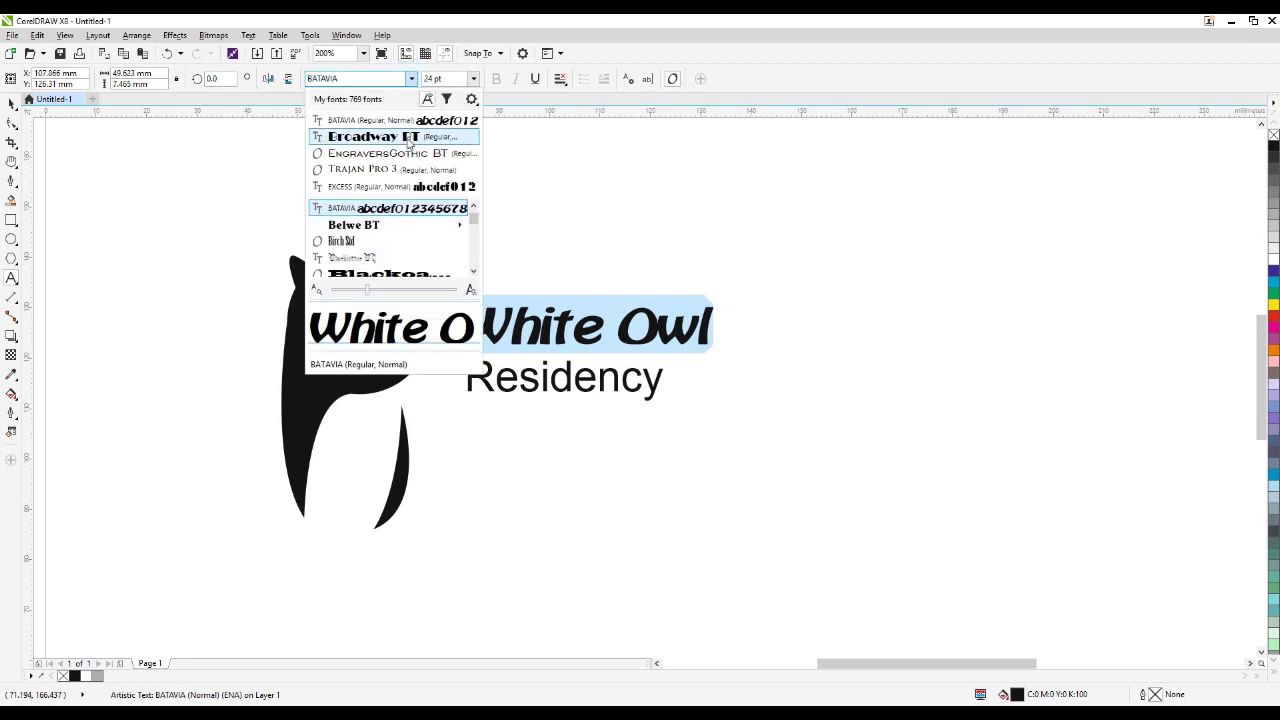
pyautogui.click(409, 137)
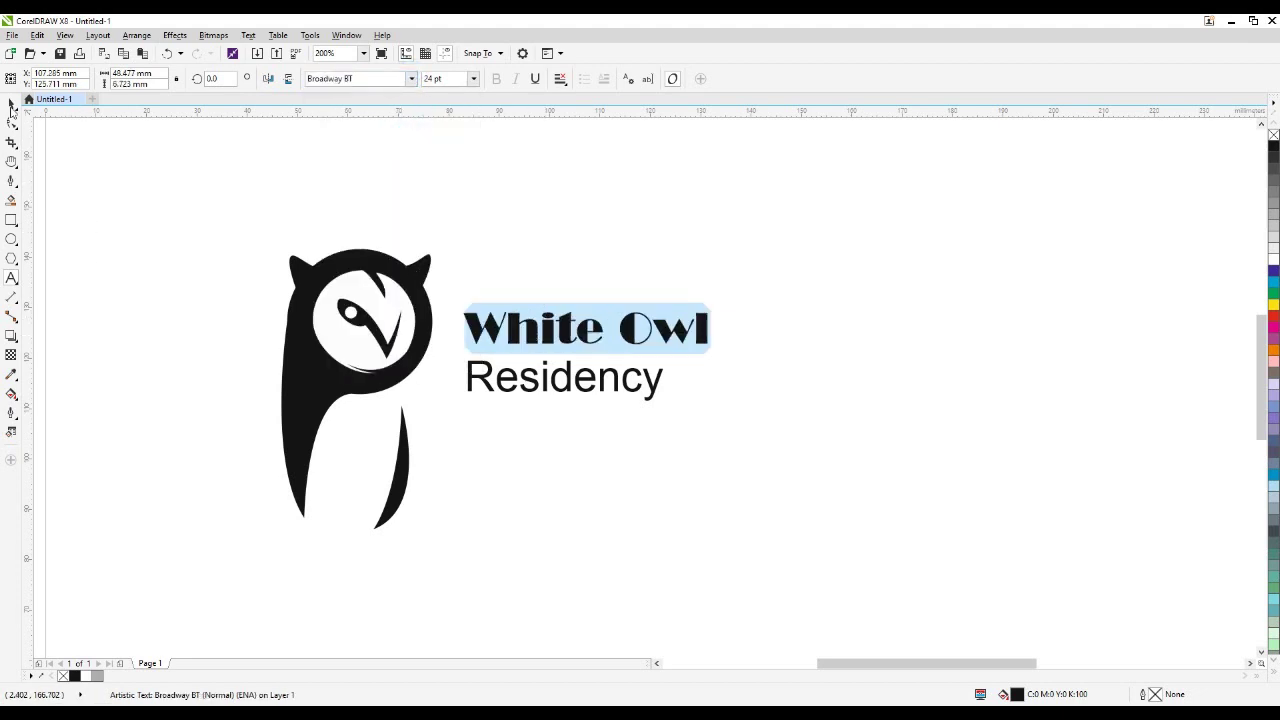
pyautogui.click(12, 105)
pyautogui.moveTo(712, 347); pyautogui.dragTo(790, 358)
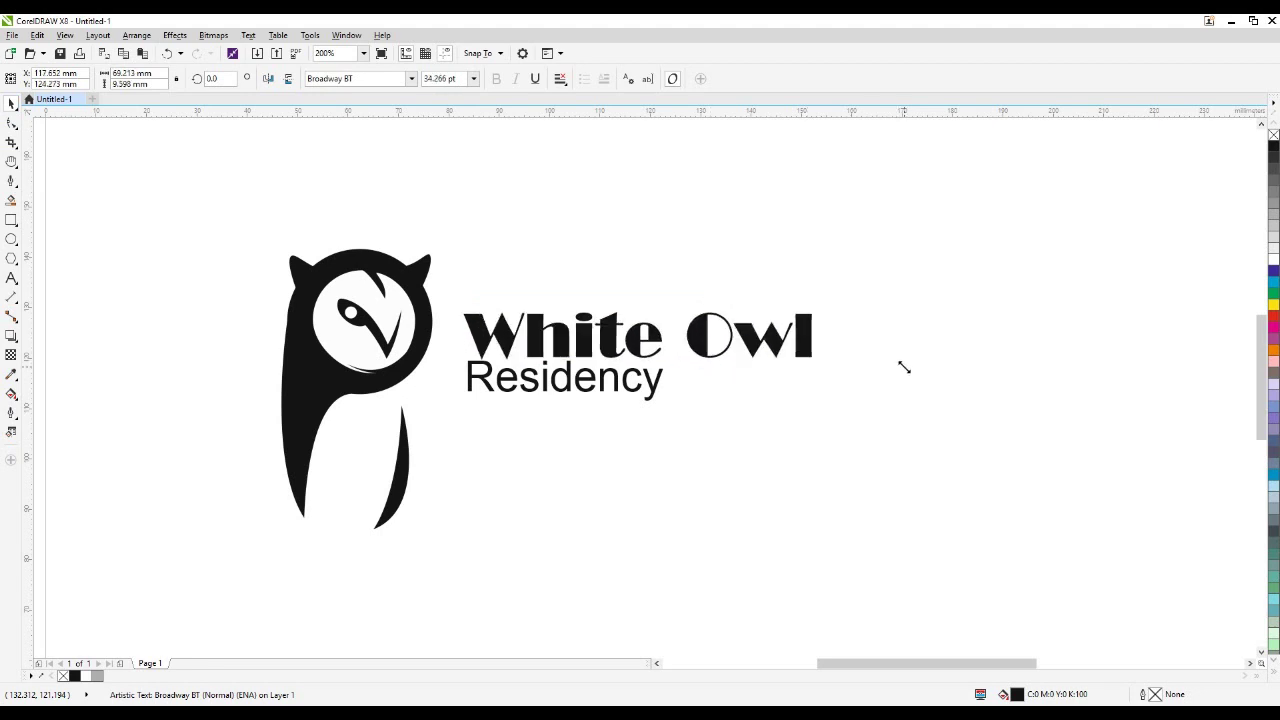
# - Set the font of "Residency" to EngraversGothic BT
pyautogui.click(608, 386)
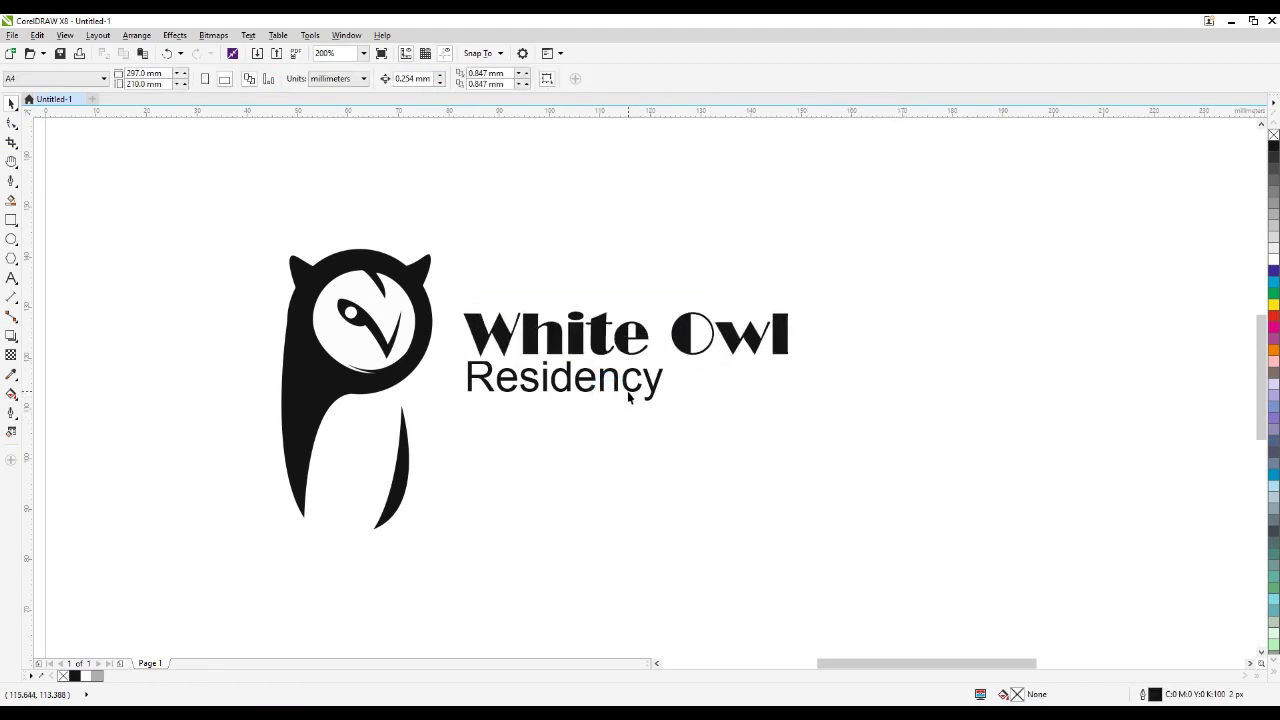
pyautogui.click(627, 391)
pyautogui.doubleClick(586, 386)
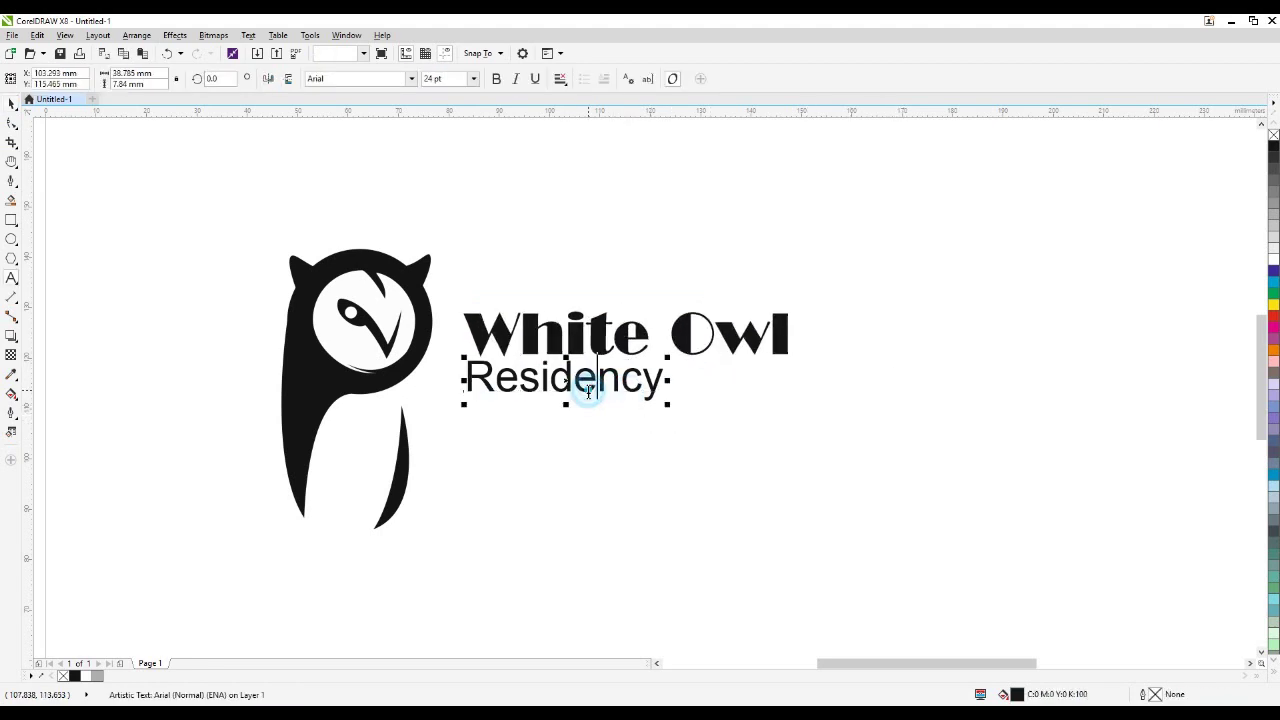
pyautogui.hotkey('ctrl', 'a')
pyautogui.click(412, 79)
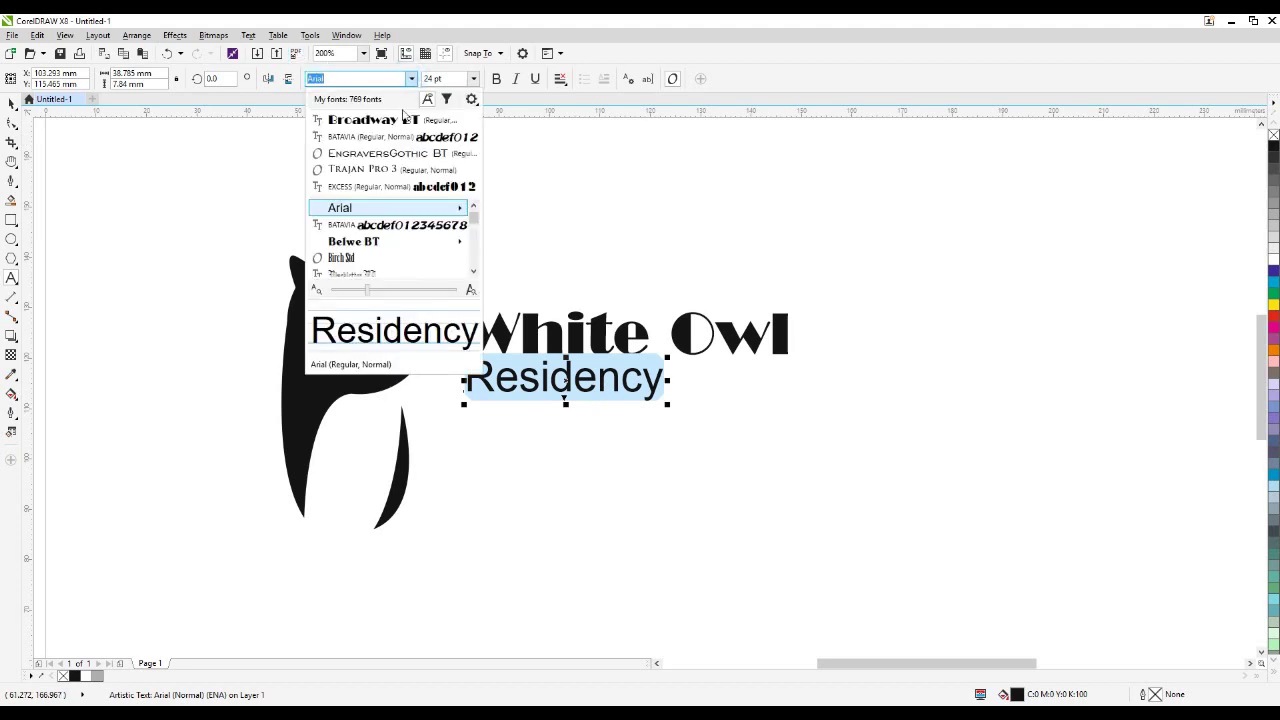
pyautogui.click(398, 155)
pyautogui.hotkey('ctrl', 'space')
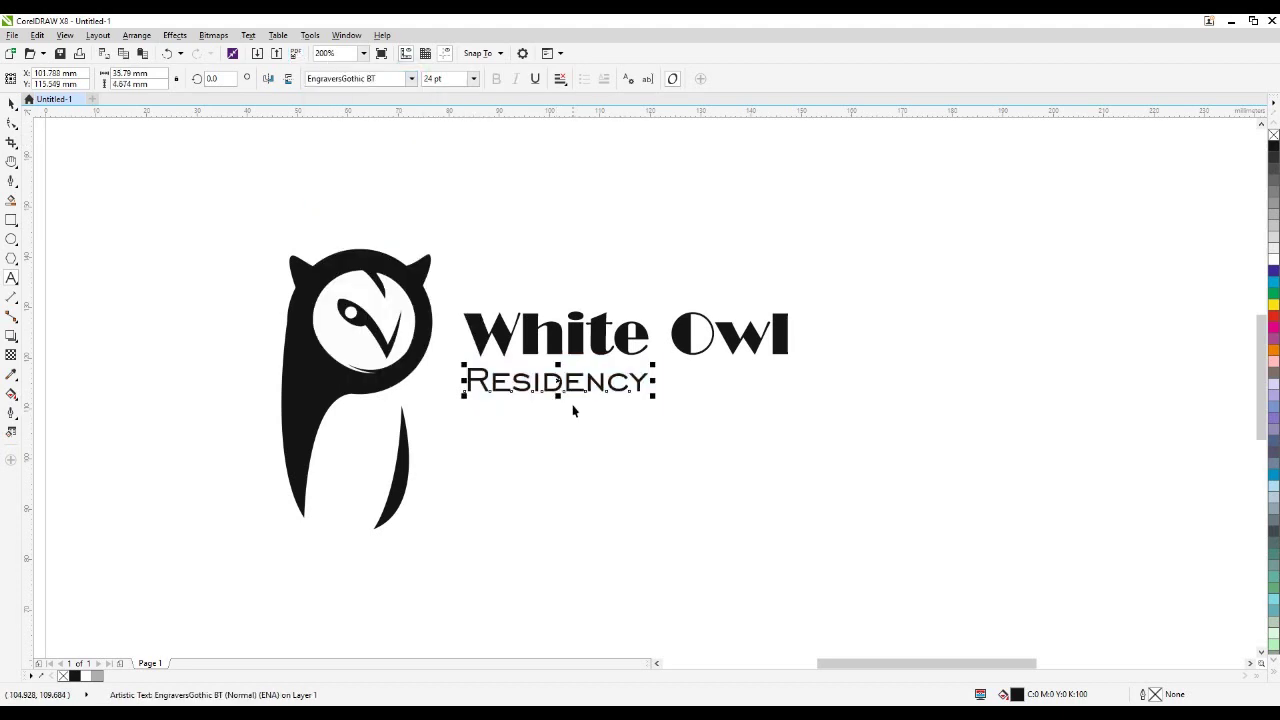
# - Move "Residency" down clear of the heading and enlarge "White Owl" to about 65 pt, roughly 132 mm wide
pyautogui.moveTo(572, 409); pyautogui.dragTo(700, 539)
pyautogui.click(901, 355)
pyautogui.hotkey('shift', 'F4')
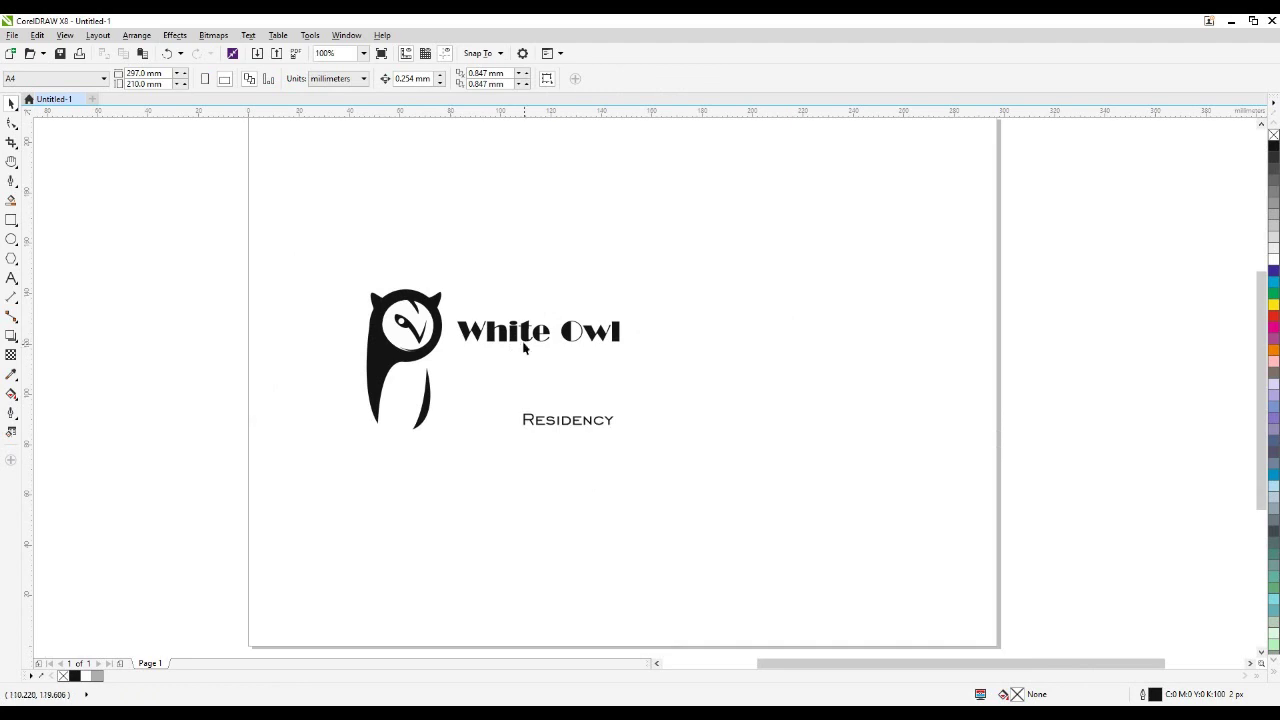
pyautogui.click(515, 338)
pyautogui.moveTo(630, 350); pyautogui.dragTo(794, 403)
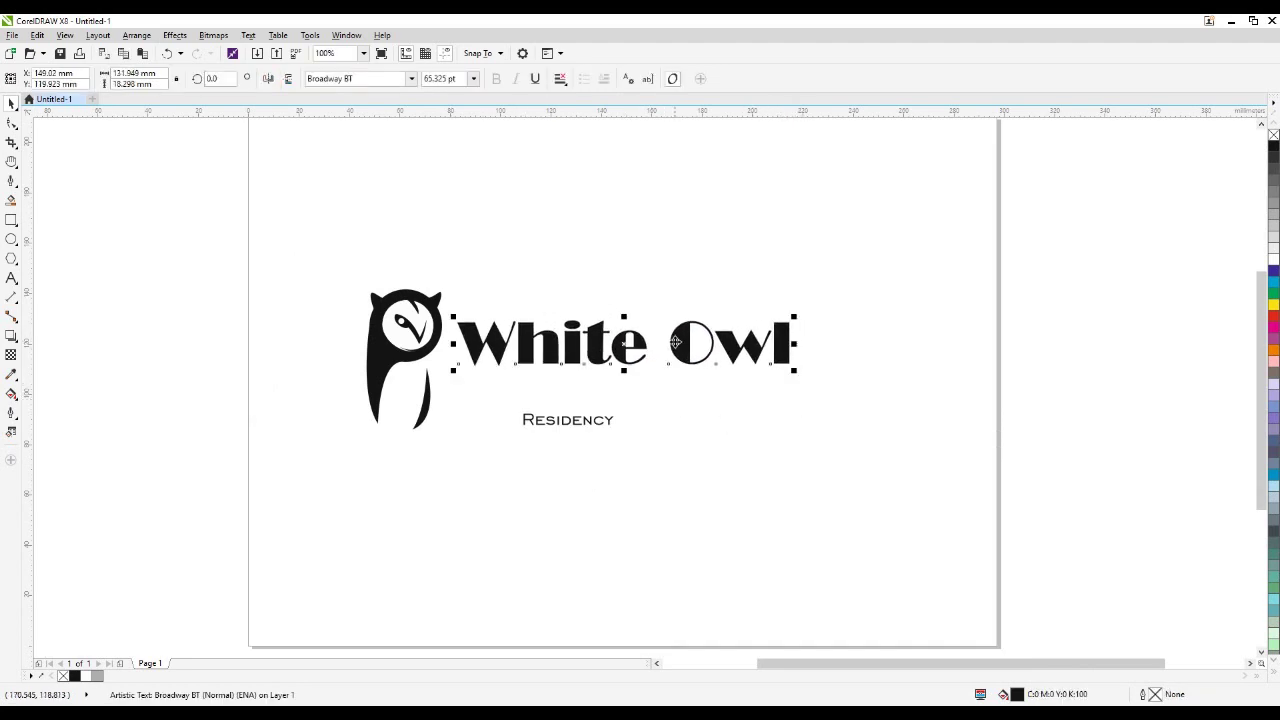
# - Break "White Owl" apart into single words and move "Owl" beneath the end of "White"
pyautogui.click(136, 35)
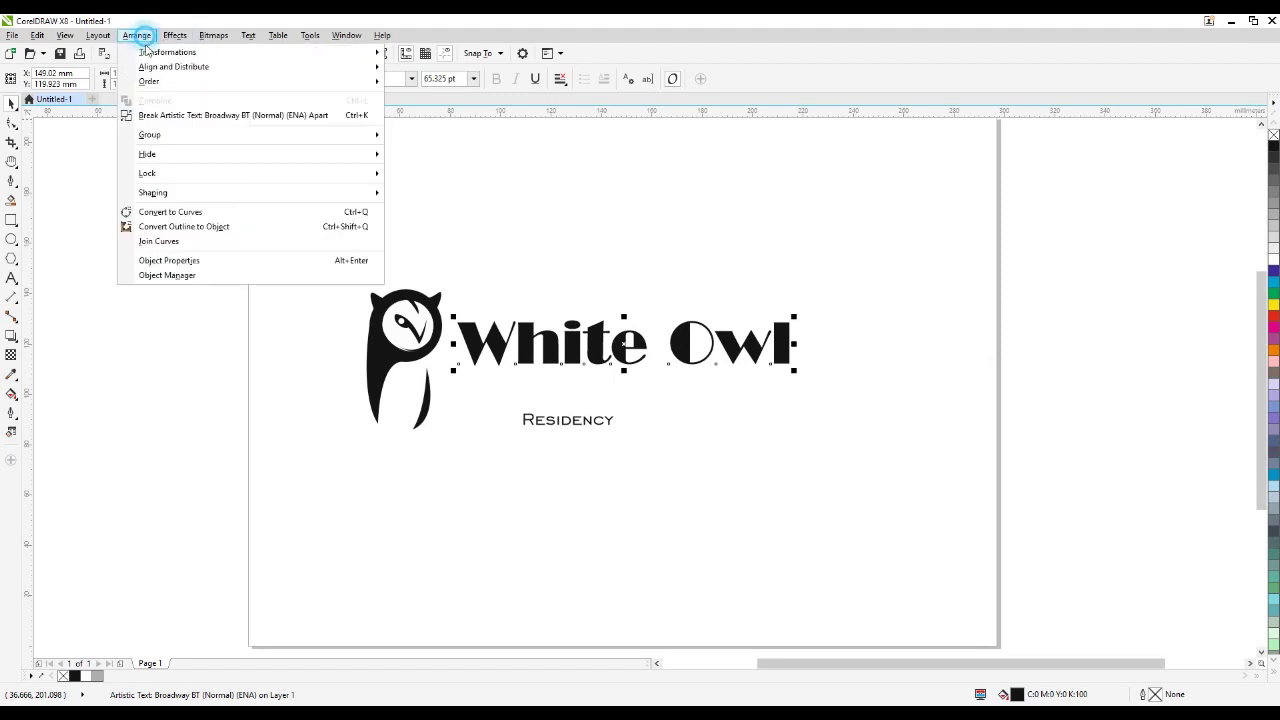
pyautogui.click(175, 116)
pyautogui.click(917, 340)
pyautogui.moveTo(681, 339); pyautogui.dragTo(590, 383)
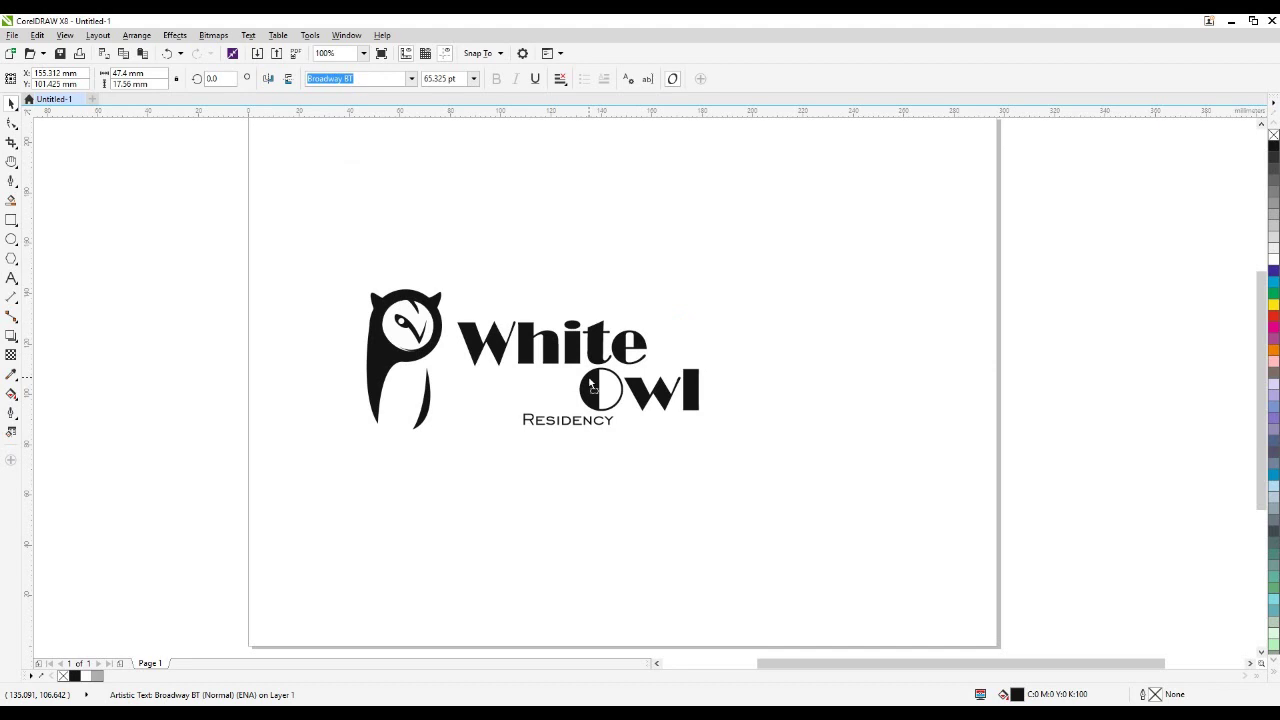
# - Set the font of the word "Owl" to Brush Script Std
pyautogui.click(411, 78)
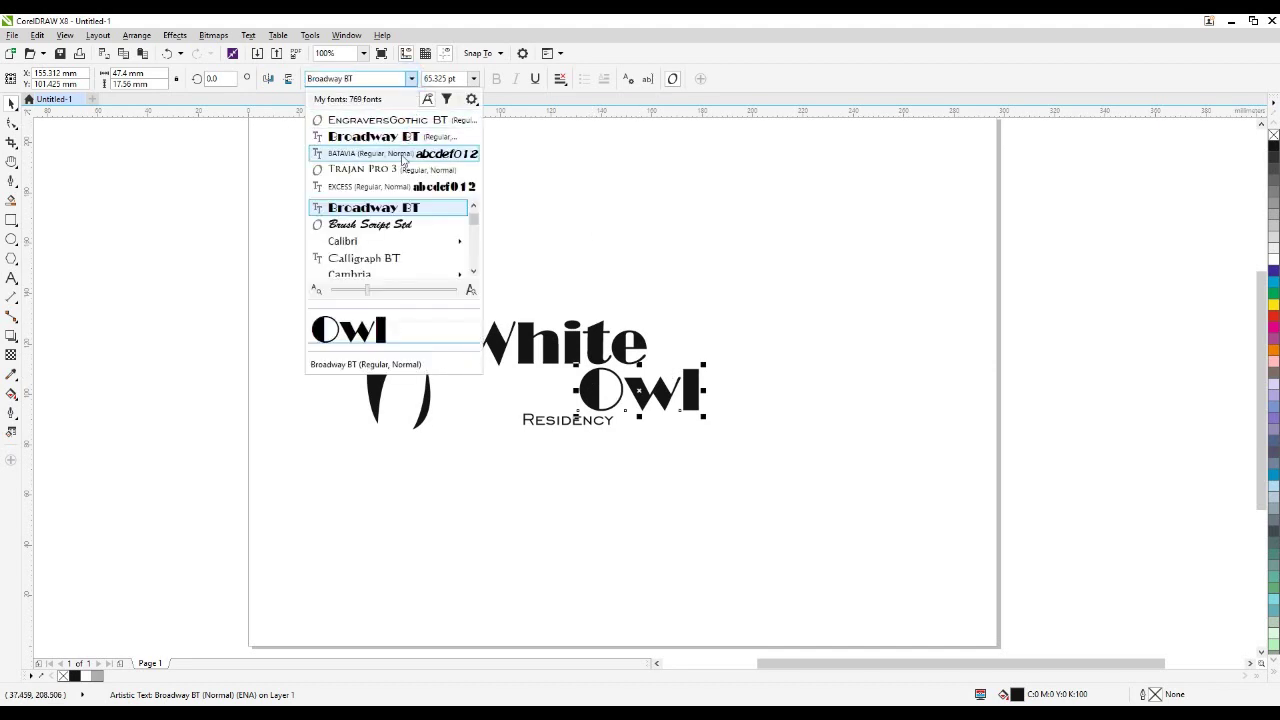
pyautogui.click(386, 224)
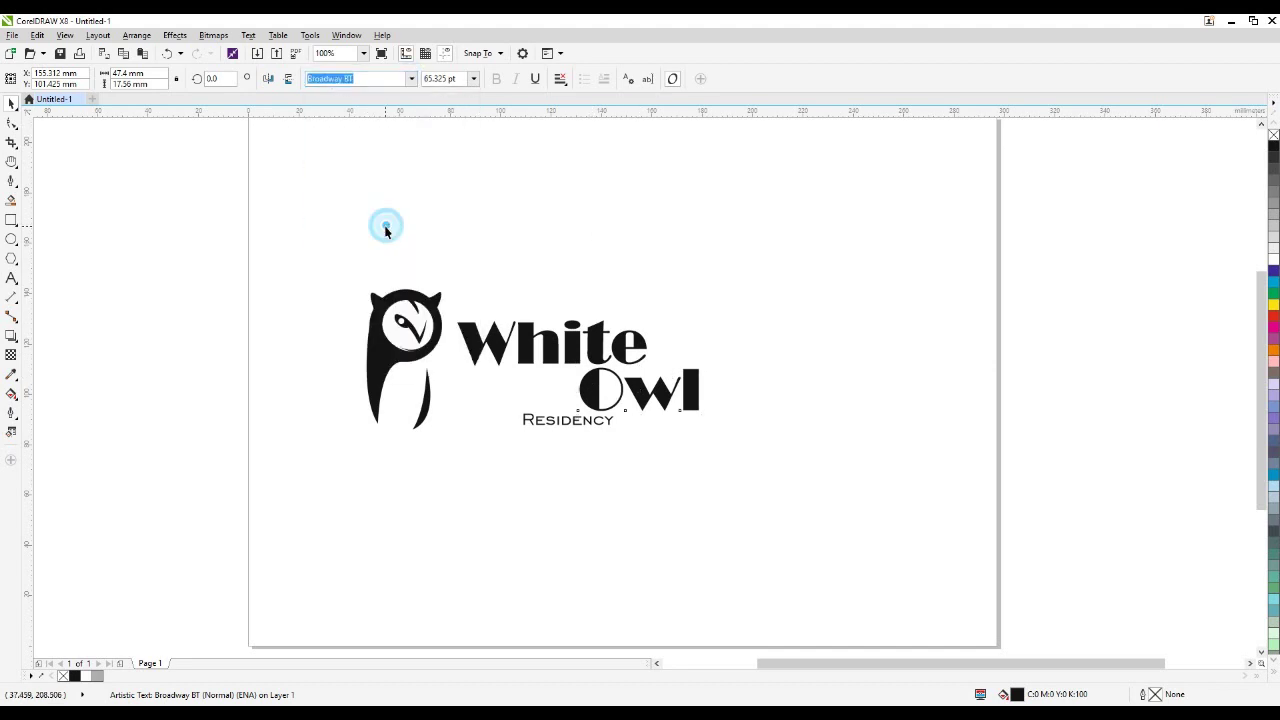
pyautogui.click(391, 77)
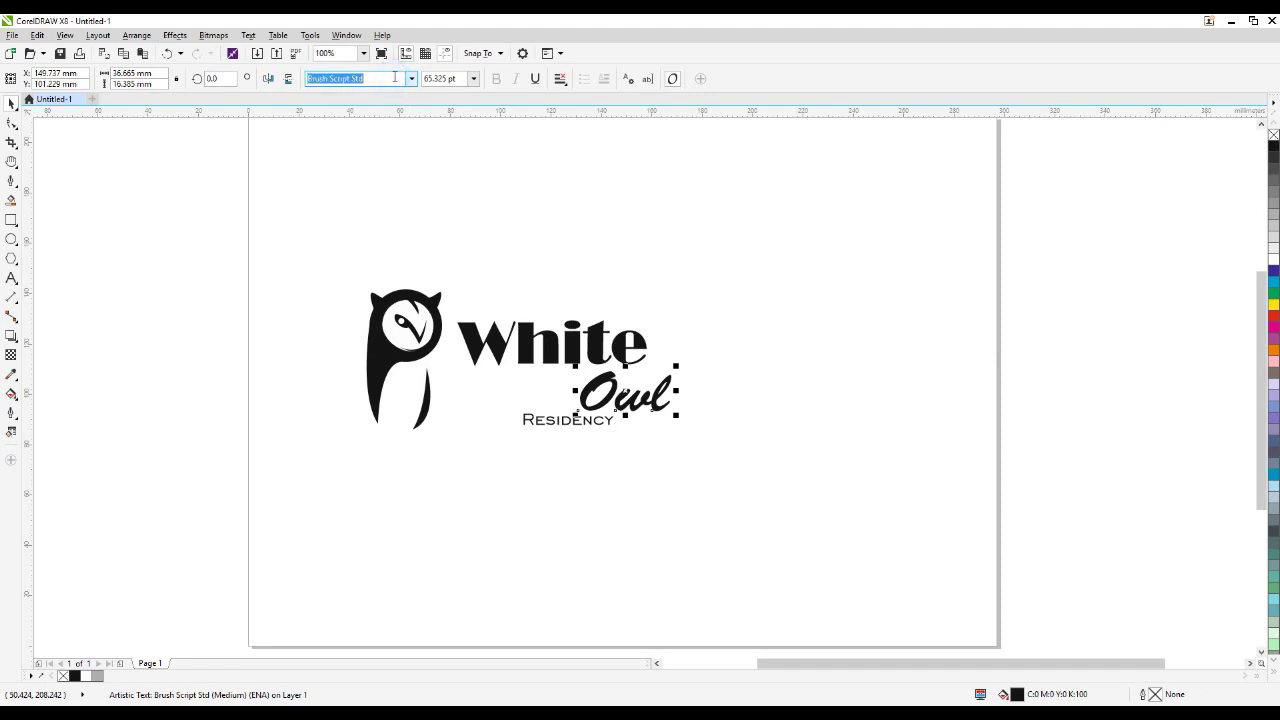
# - Try the Candy Round BTN font on the word "Owl"
pyautogui.click(395, 78)
pyautogui.press('Down')
pyautogui.press('Down')
pyautogui.press('Down')
pyautogui.press('Down')
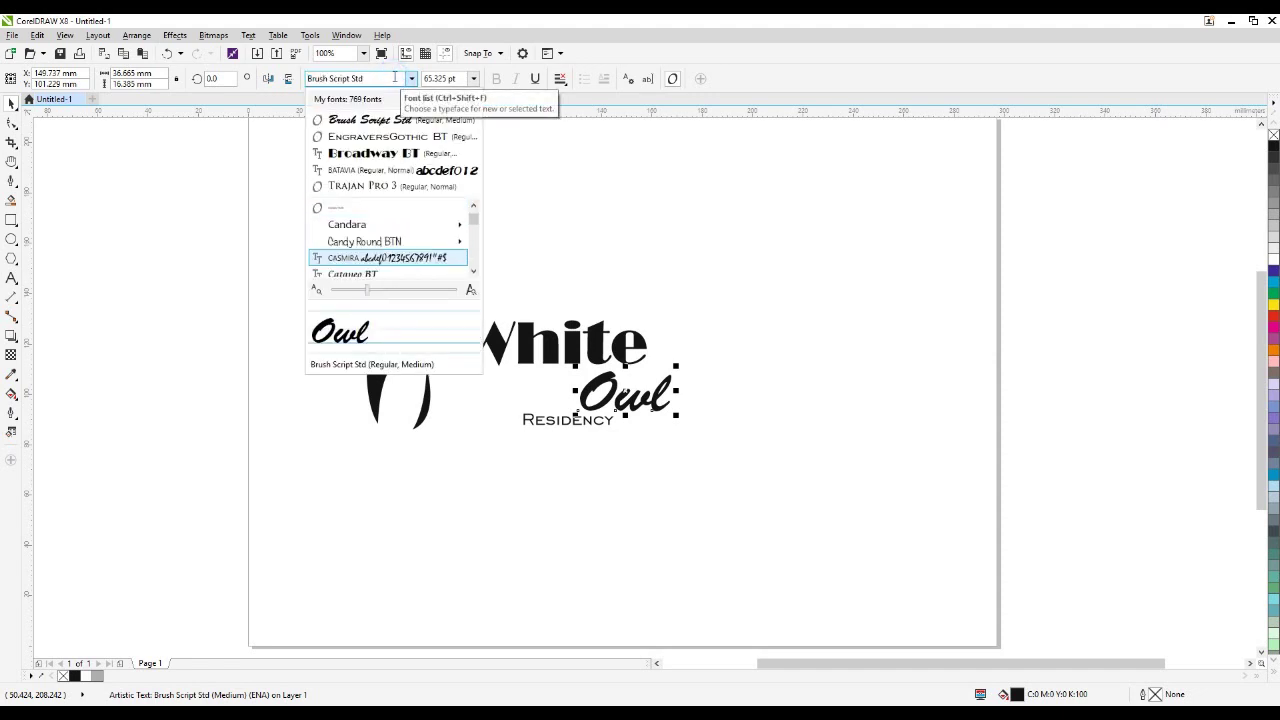
pyautogui.press('Down')
pyautogui.press('Up')
pyautogui.press('Return')
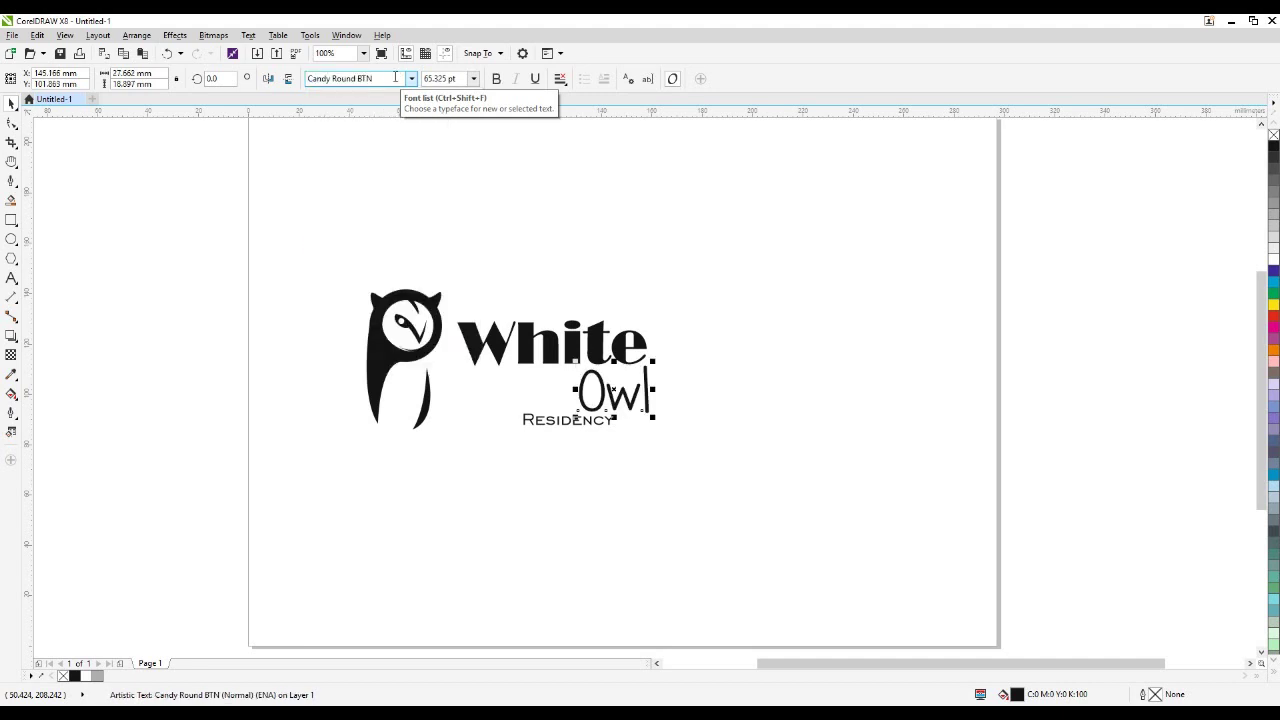
# - Set the font of the word "Owl" to BATAVIA
pyautogui.click(397, 77)
pyautogui.click(395, 79)
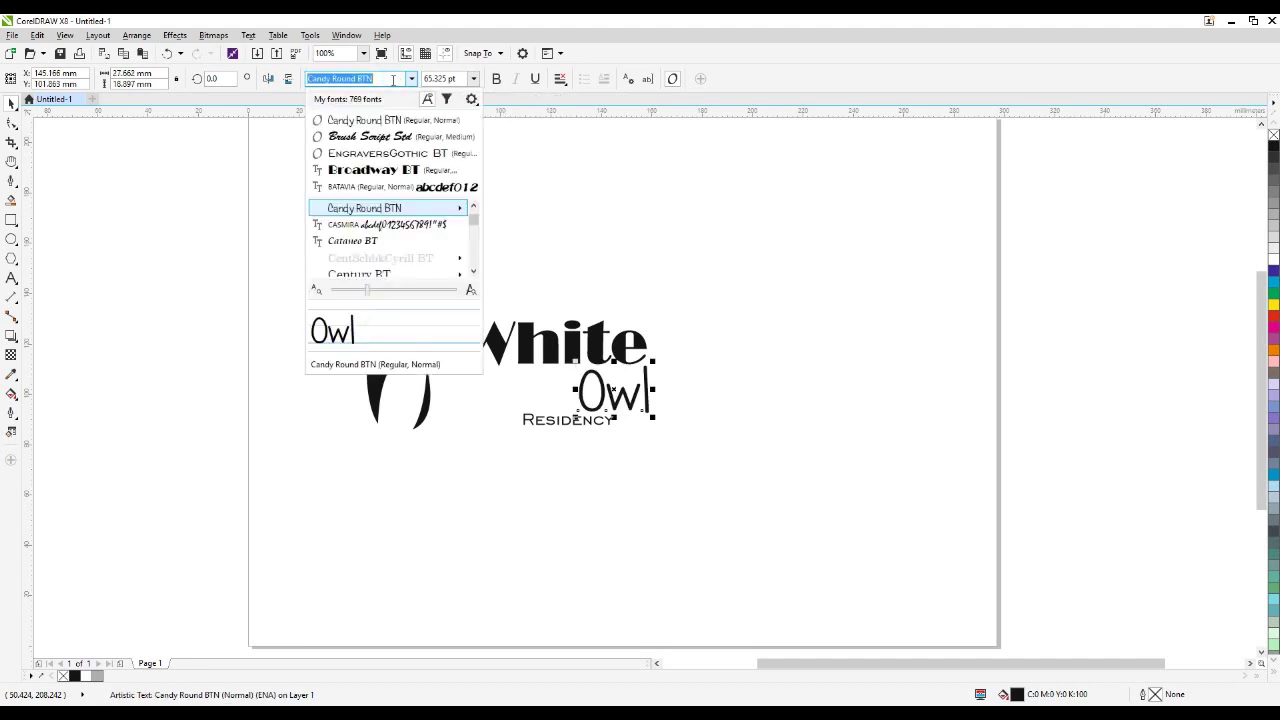
pyautogui.press('Down')
pyautogui.press('Down')
pyautogui.press('Down')
pyautogui.press('Down')
pyautogui.press('Down')
pyautogui.press('Down')
pyautogui.press('Down')
pyautogui.press('Down')
pyautogui.press('Down')
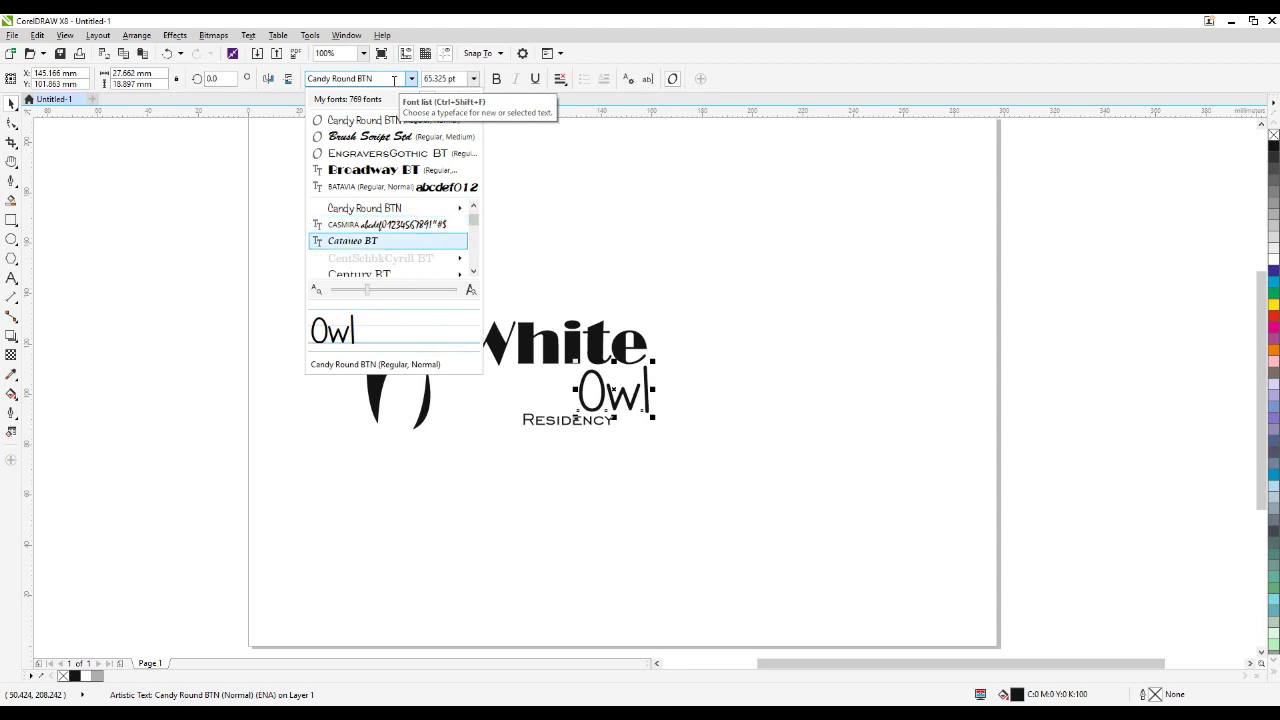
pyautogui.press('Down')
pyautogui.press('Down')
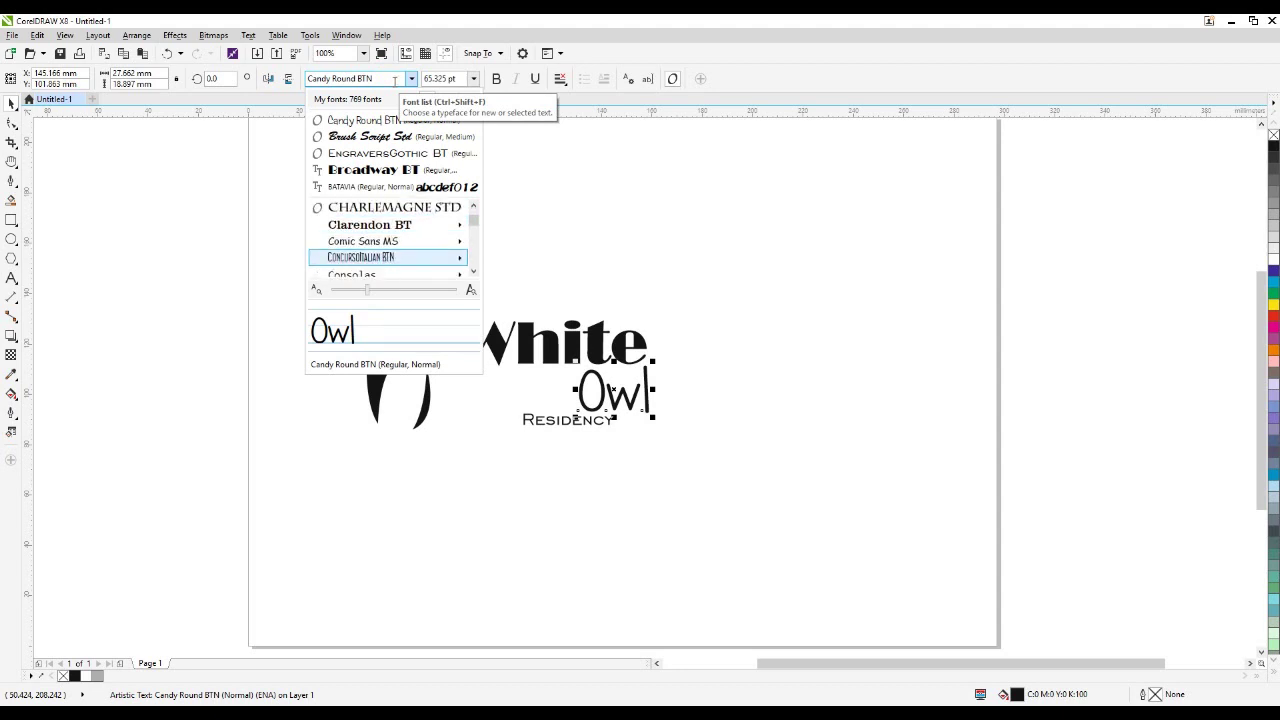
pyautogui.press('Down')
pyautogui.press('Down')
pyautogui.press('Down')
pyautogui.press('Down')
pyautogui.press('Down')
pyautogui.press('Down')
pyautogui.press('Down')
pyautogui.press('Down')
pyautogui.press('Down')
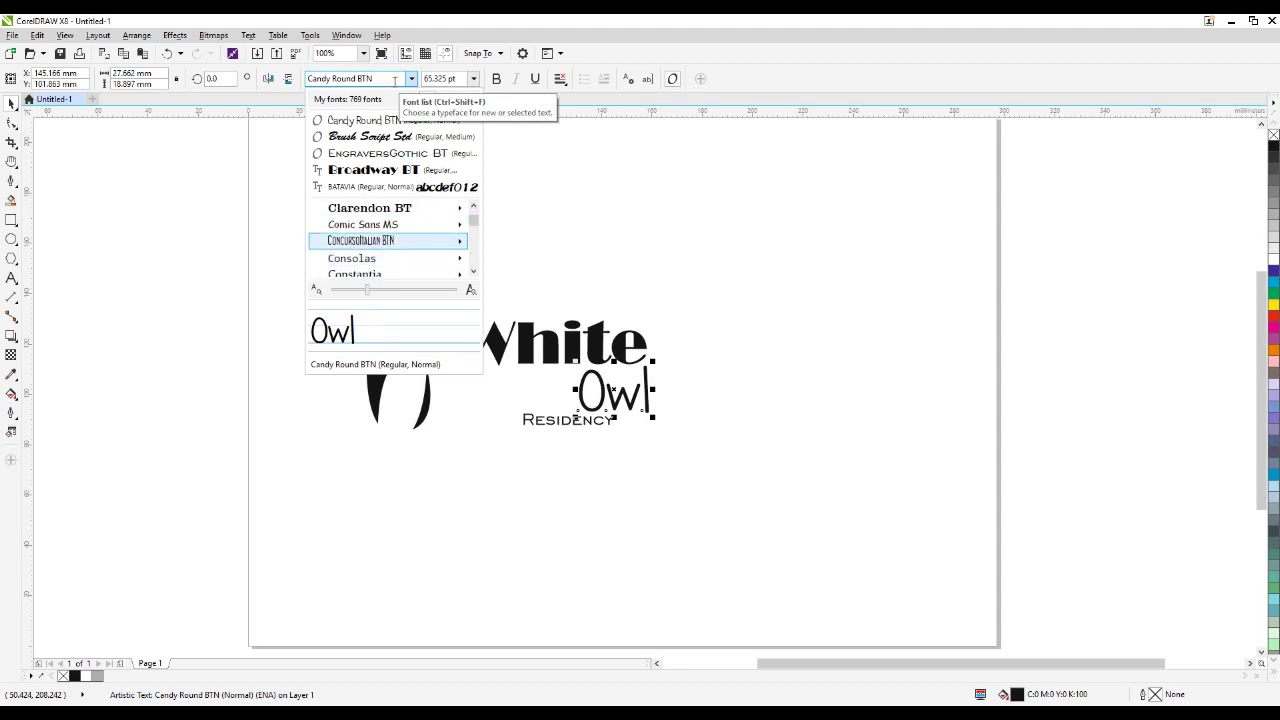
pyautogui.press('Up')
pyautogui.press('Up')
pyautogui.press('Up')
pyautogui.press('Up')
pyautogui.press('Up')
pyautogui.press('Up')
pyautogui.press('Up')
pyautogui.press('Up')
pyautogui.press('Up')
pyautogui.press('Up')
pyautogui.press('Up')
pyautogui.press('Up')
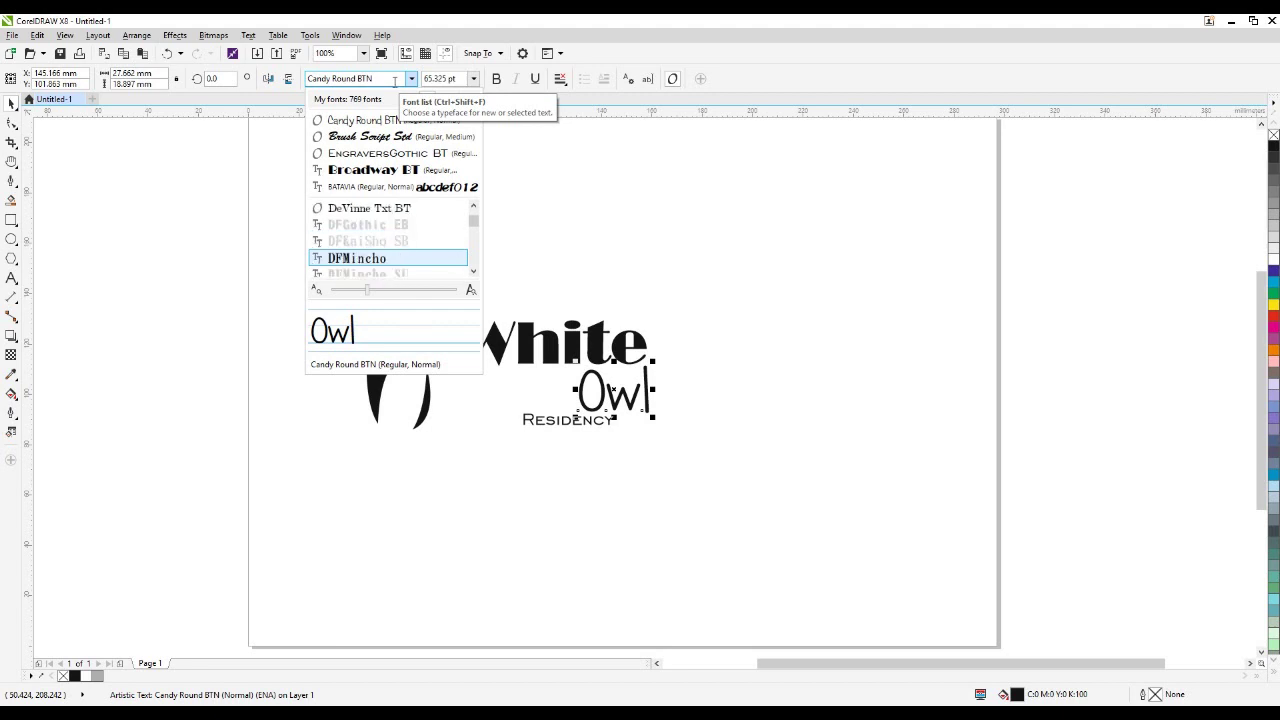
pyautogui.press('Up')
pyautogui.press('Up')
pyautogui.press('Up')
pyautogui.press('Up')
pyautogui.press('Up')
pyautogui.press('Up')
pyautogui.press('Up')
pyautogui.press('Up')
pyautogui.press('Up')
pyautogui.press('Up')
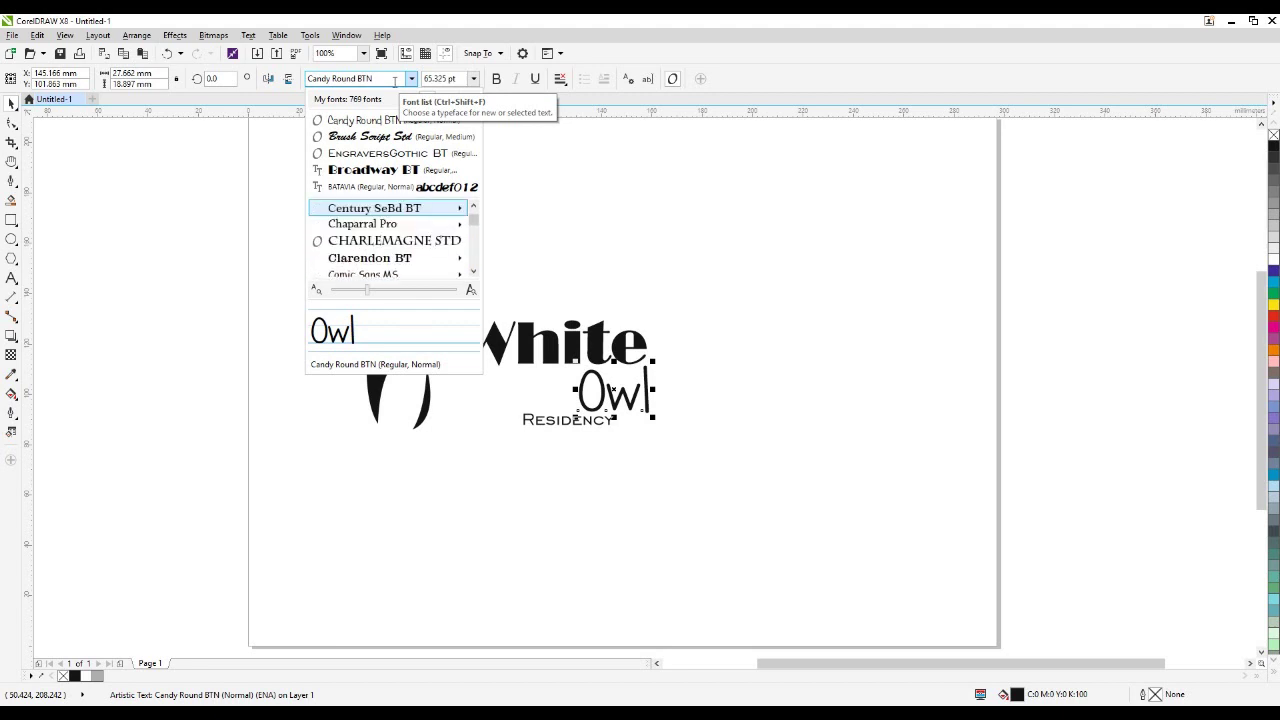
pyautogui.press('Down')
pyautogui.press('Up')
pyautogui.press('Up')
pyautogui.press('Up')
pyautogui.press('Up')
pyautogui.press('Up')
pyautogui.press('Up')
pyautogui.press('Up')
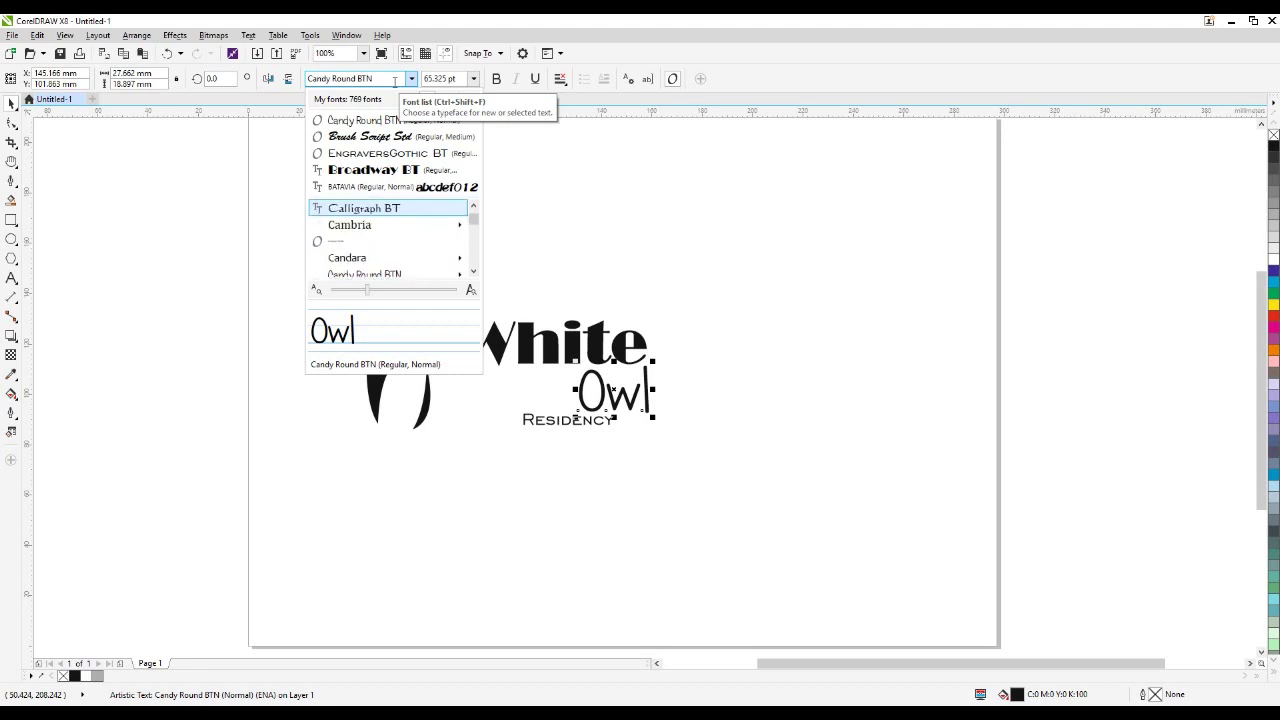
pyautogui.press('Up')
pyautogui.press('Up')
pyautogui.press('Up')
pyautogui.press('Up')
pyautogui.press('Up')
pyautogui.press('Up')
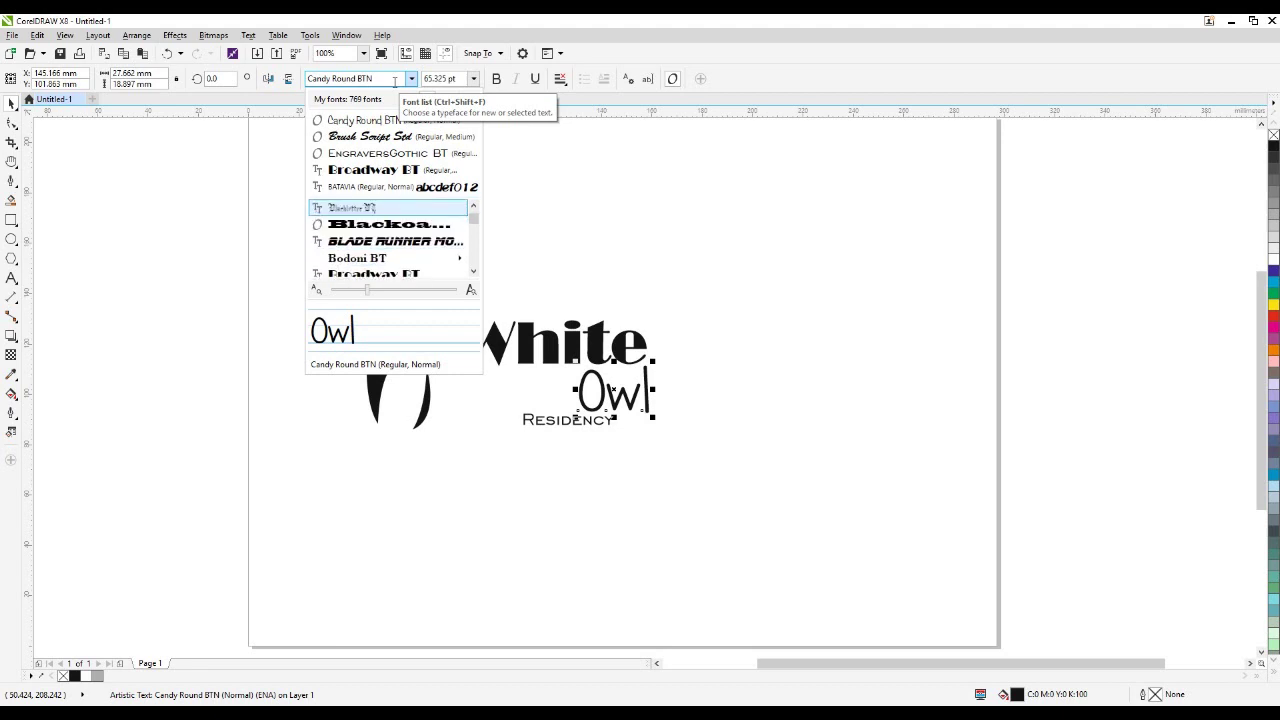
pyautogui.press('Up')
pyautogui.press('Down')
pyautogui.press('Down')
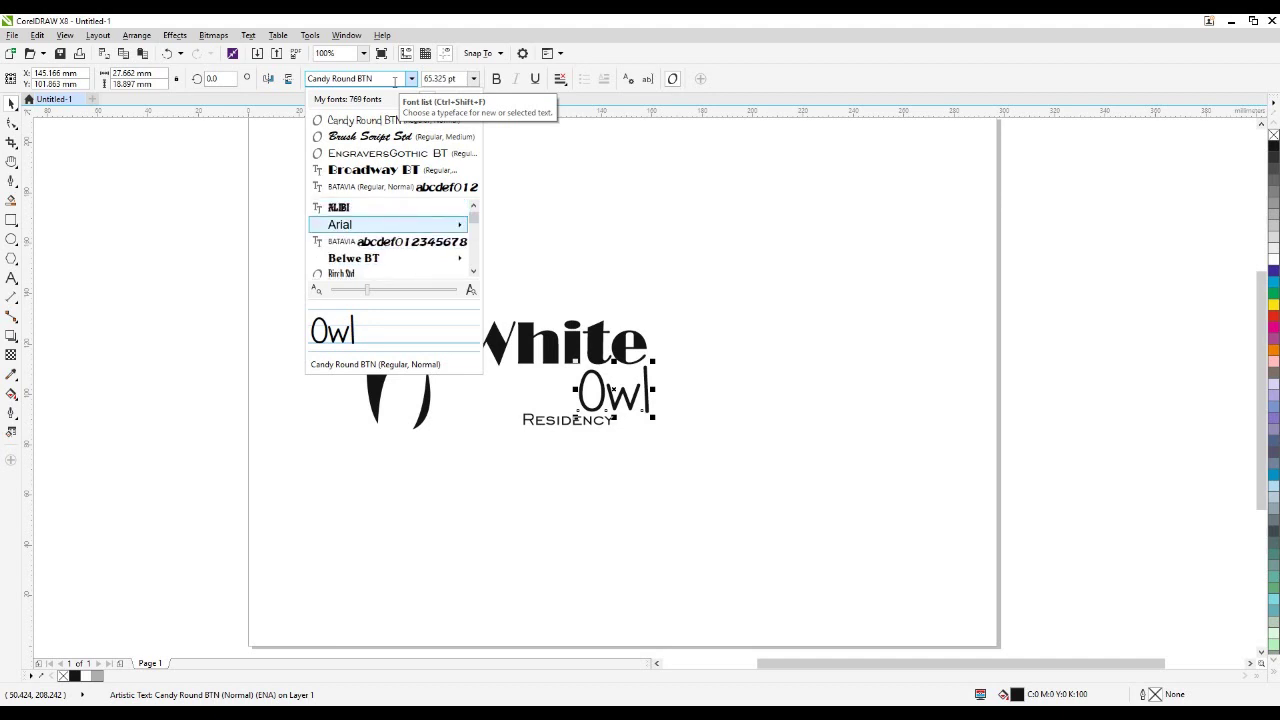
pyautogui.press('Escape')
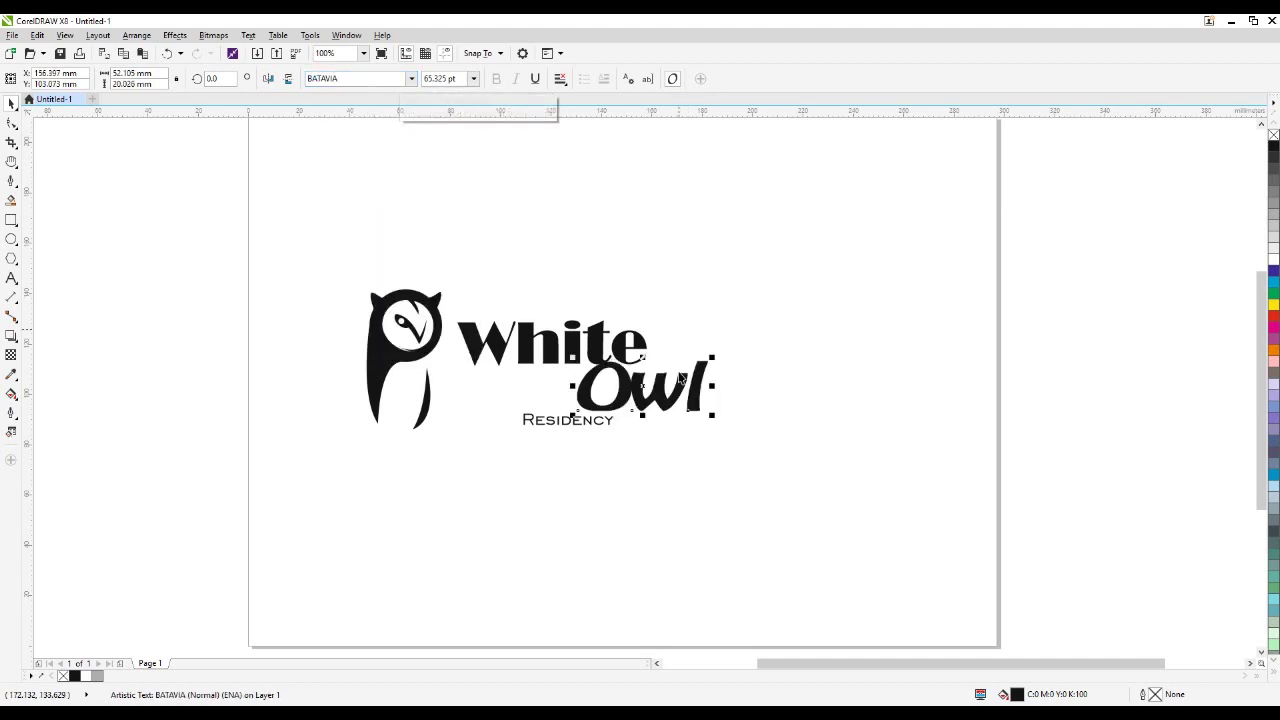
# - Move "Owl" further left beneath "White" and place "Residency" just below the end of "Owl"
pyautogui.scroll(1, 645, 398)
pyautogui.moveTo(632, 377); pyautogui.dragTo(572, 384)
pyautogui.click(794, 406)
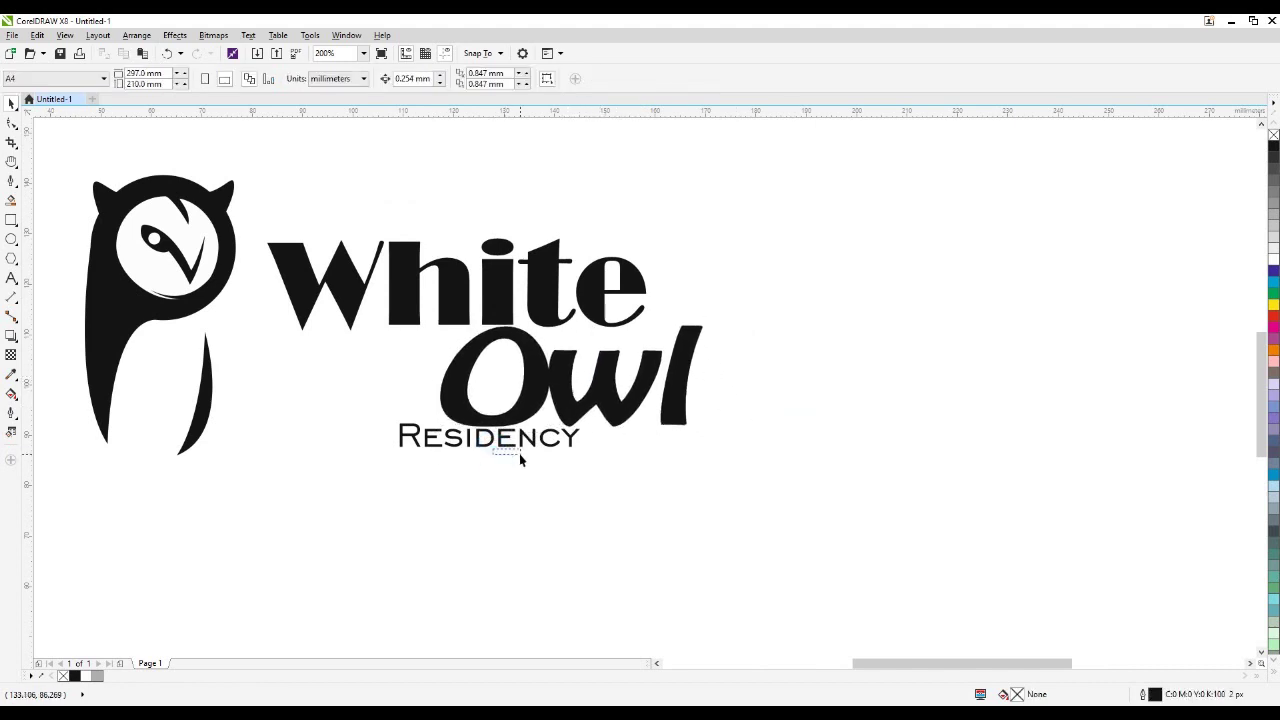
pyautogui.click(482, 441)
pyautogui.moveTo(482, 441); pyautogui.dragTo(592, 462)
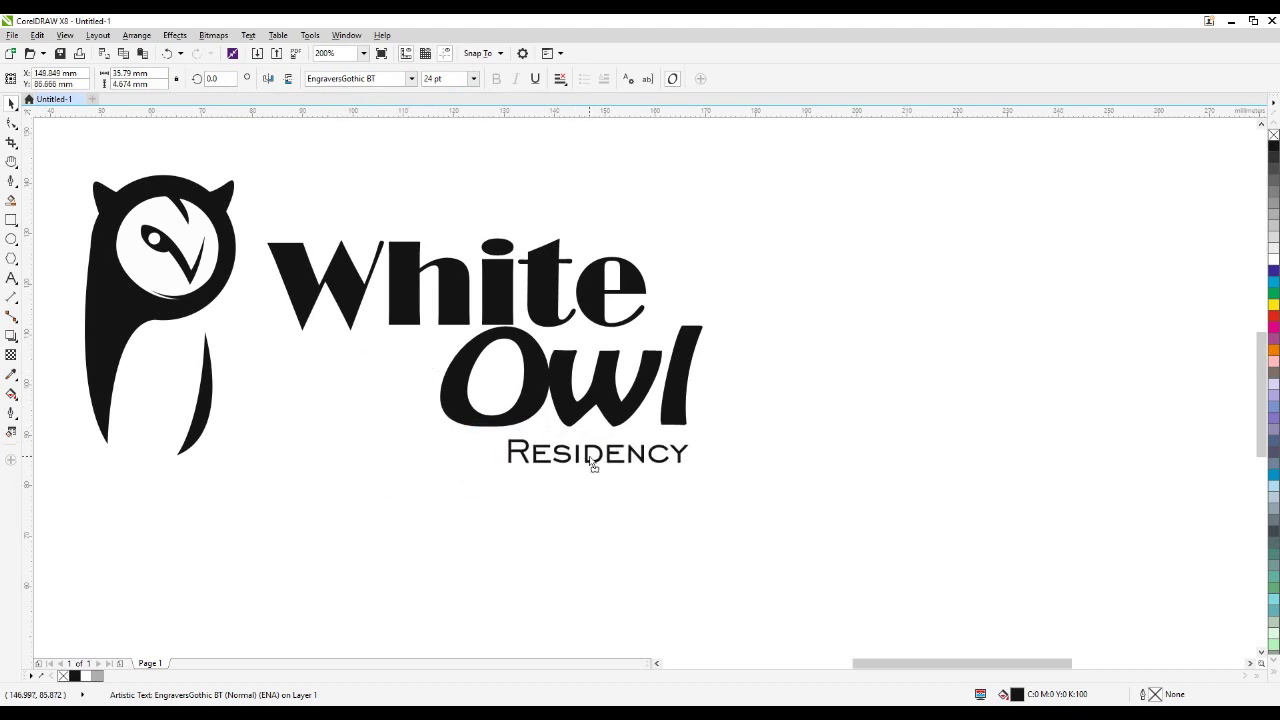
# - Move "White" to the right so that its end roughly lines up with the end of "Owl"
pyautogui.moveTo(492, 288); pyautogui.dragTo(679, 277)
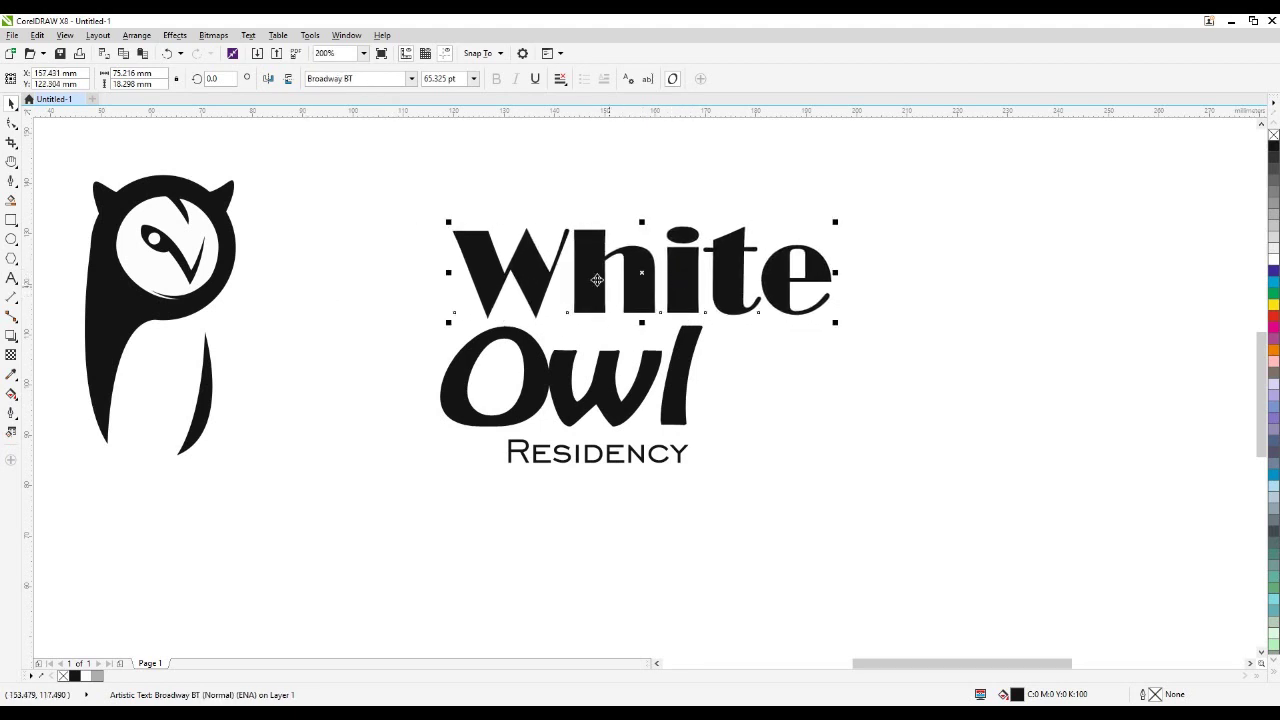
pyautogui.moveTo(593, 272); pyautogui.dragTo(455, 280)
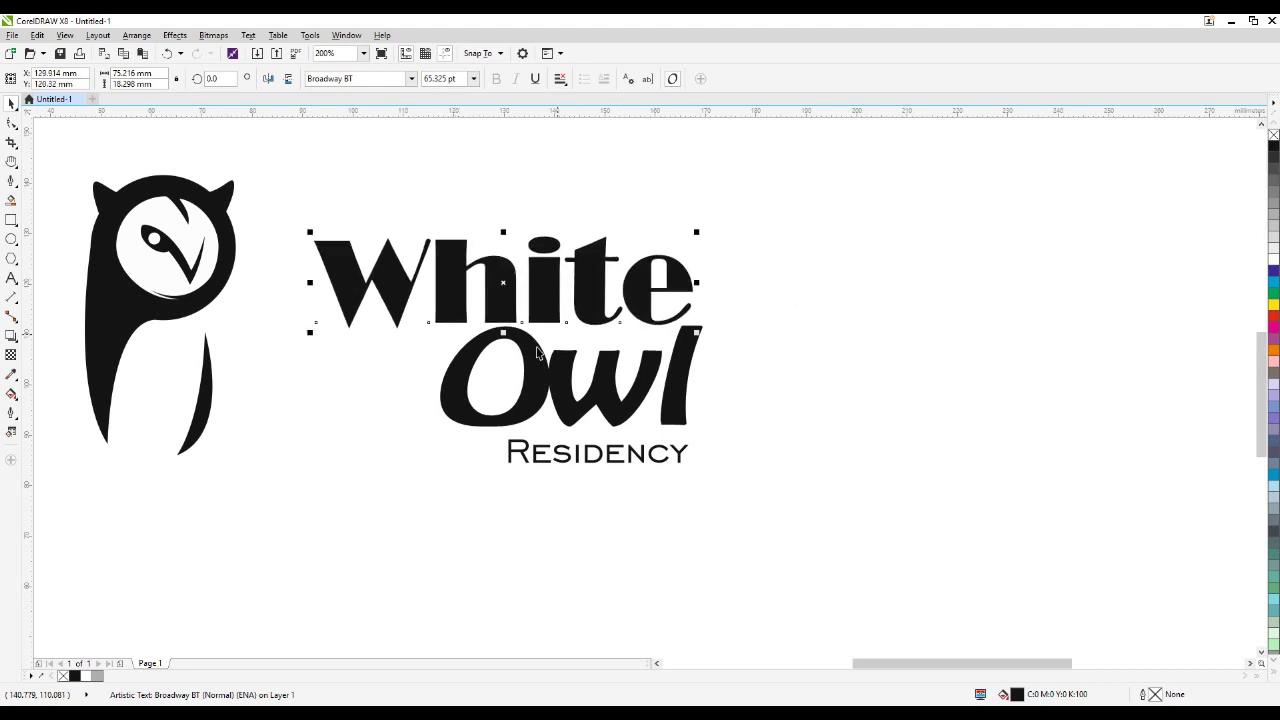
pyautogui.click(829, 391)
# - Move "Residency" close under "Owl" and enlarge it to about 32 pt, roughly 48 mm wide, to match the width of "Owl"
pyautogui.moveTo(612, 458); pyautogui.dragTo(599, 450)
pyautogui.moveTo(498, 463); pyautogui.dragTo(463, 477)
pyautogui.moveTo(531, 452); pyautogui.dragTo(443, 485)
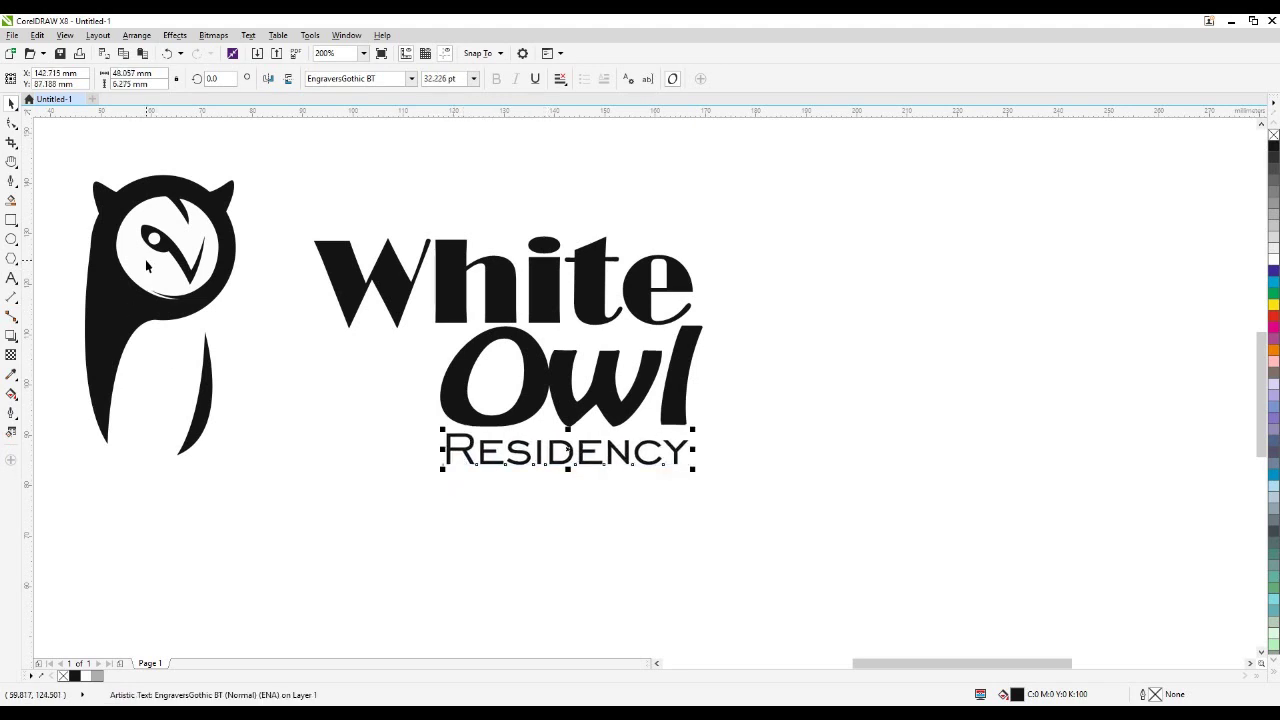
# - Group all the objects of the owl figure and move the group right, close to the start of "White"
pyautogui.click(103, 277)
pyautogui.moveTo(52, 148); pyautogui.dragTo(274, 553)
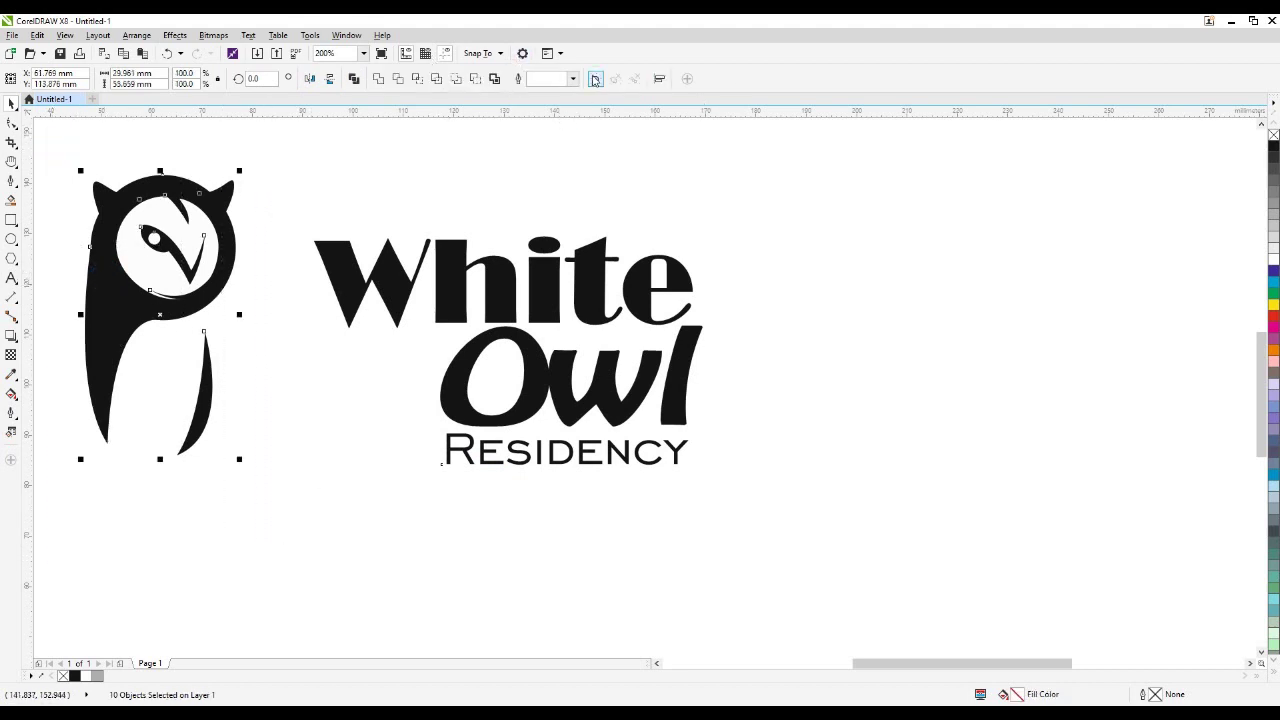
pyautogui.click(595, 78)
pyautogui.moveTo(136, 306); pyautogui.dragTo(202, 316)
pyautogui.scroll(-2, 418, 341)
pyautogui.click(680, 346)
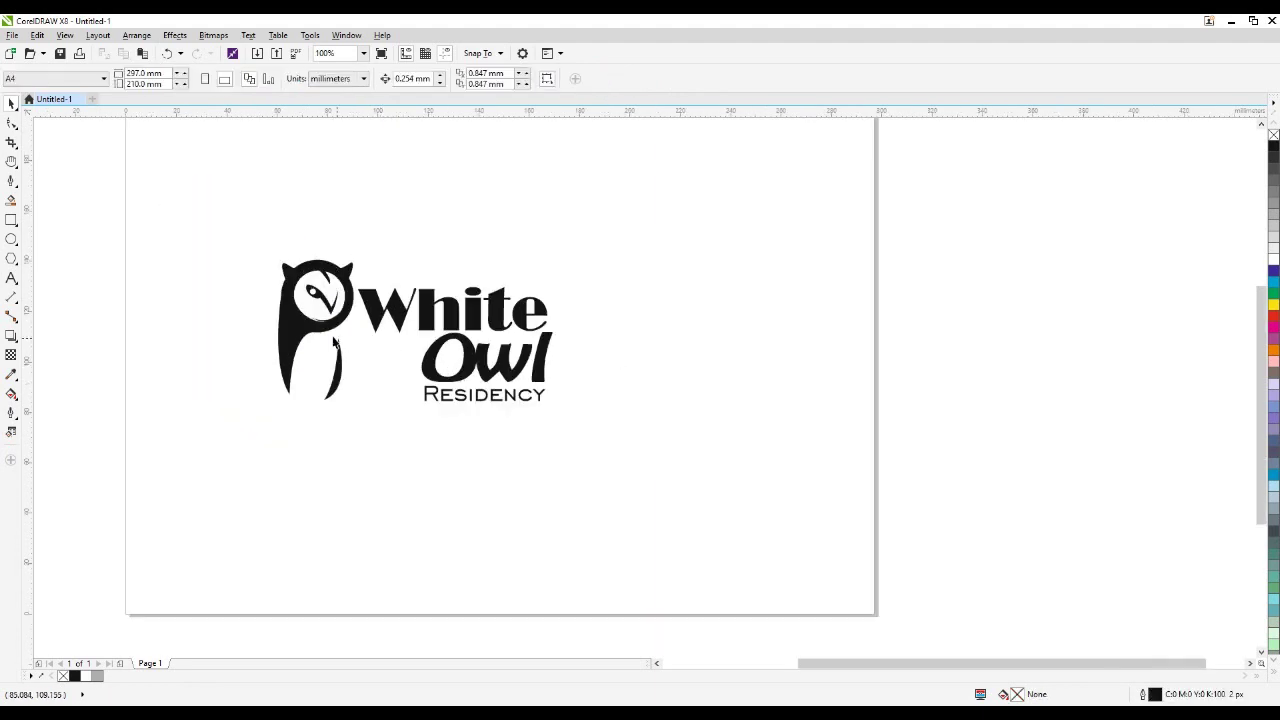
# - Draw a horizontal 2-point line about 74 mm long and place it between "Owl" and "Residency", with "Residency" lowered slightly
pyautogui.scroll(2, 313, 323)
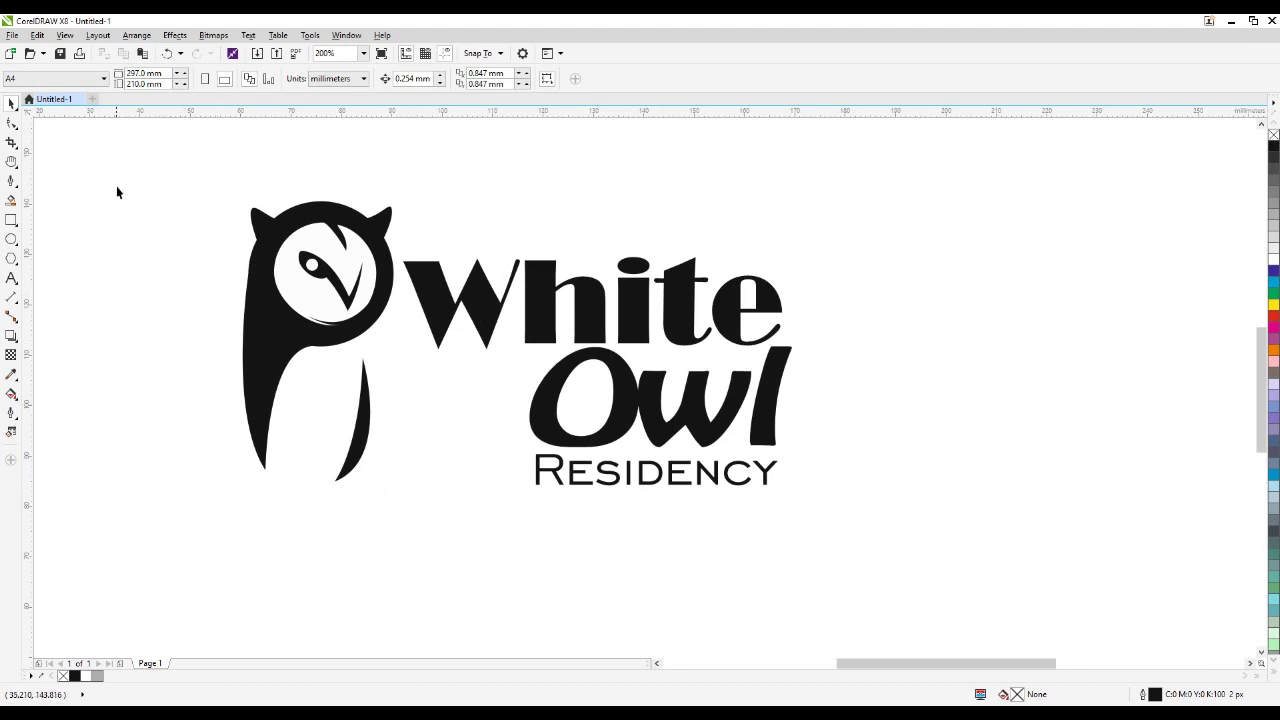
pyautogui.click(10, 185)
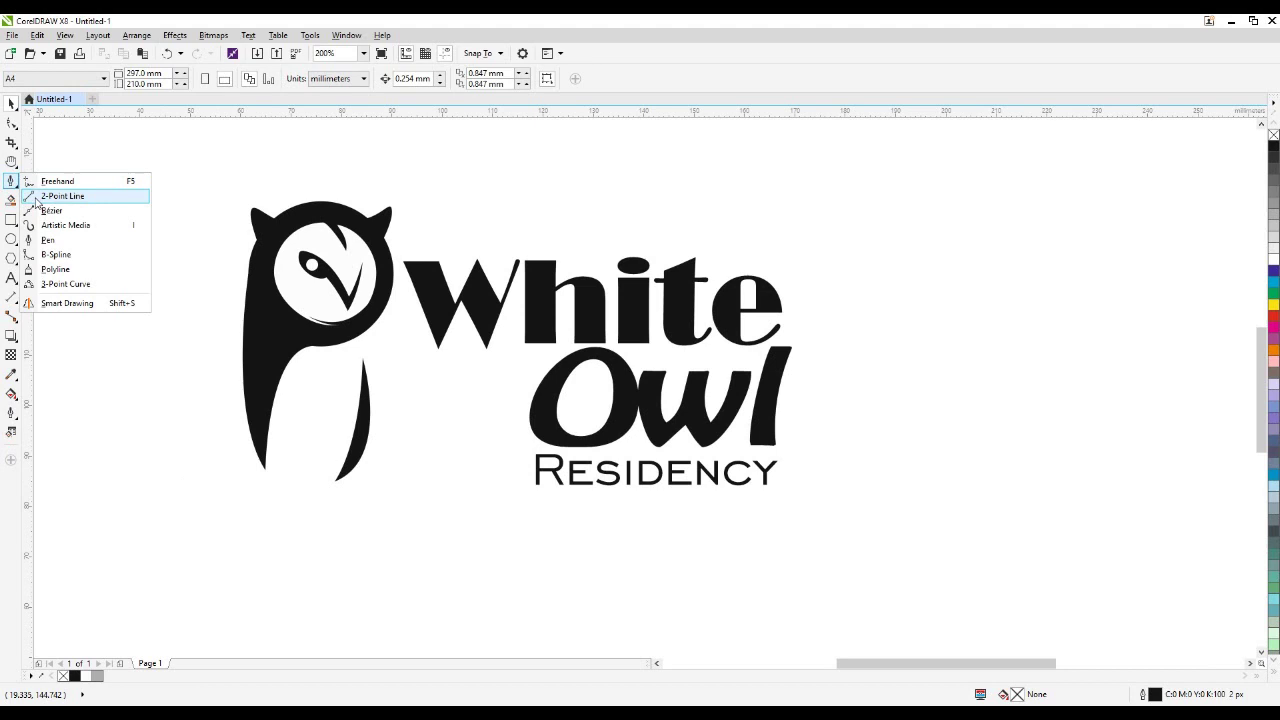
pyautogui.click(62, 193)
pyautogui.moveTo(408, 515); pyautogui.dragTo(779, 526)
pyautogui.press('space')
pyautogui.moveTo(592, 513); pyautogui.dragTo(592, 458)
pyautogui.click(619, 481)
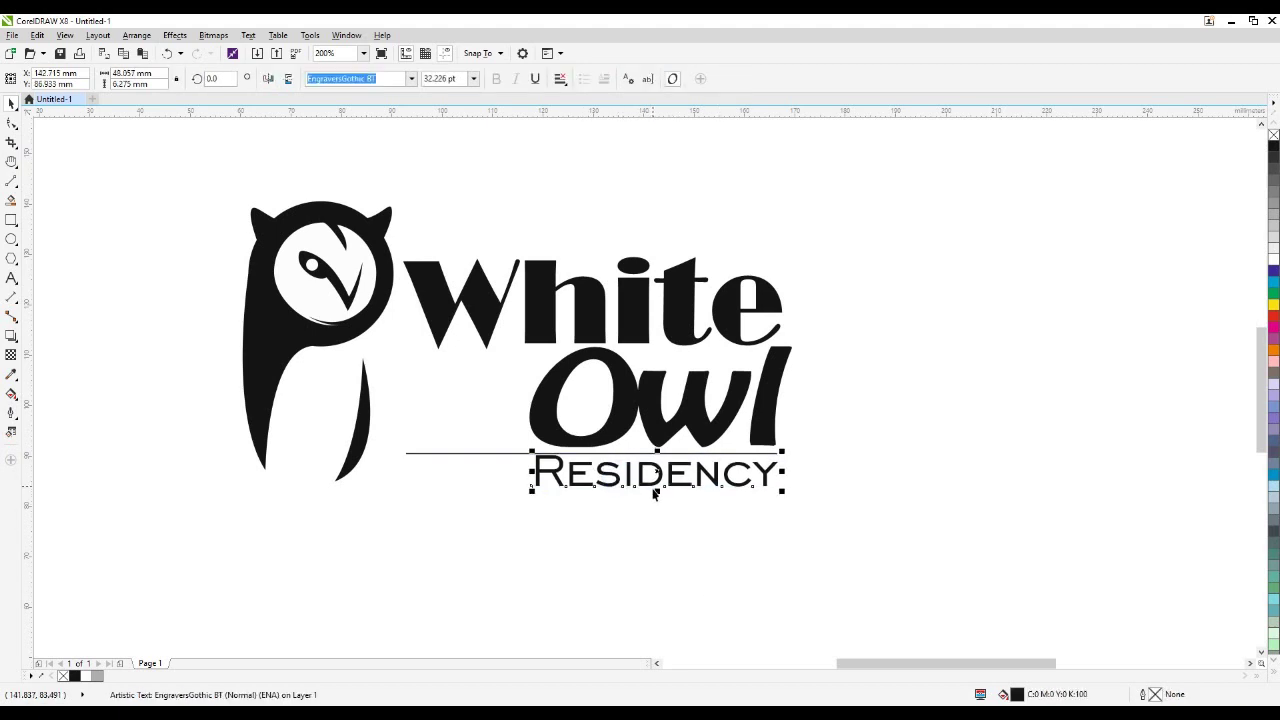
pyautogui.click(443, 453)
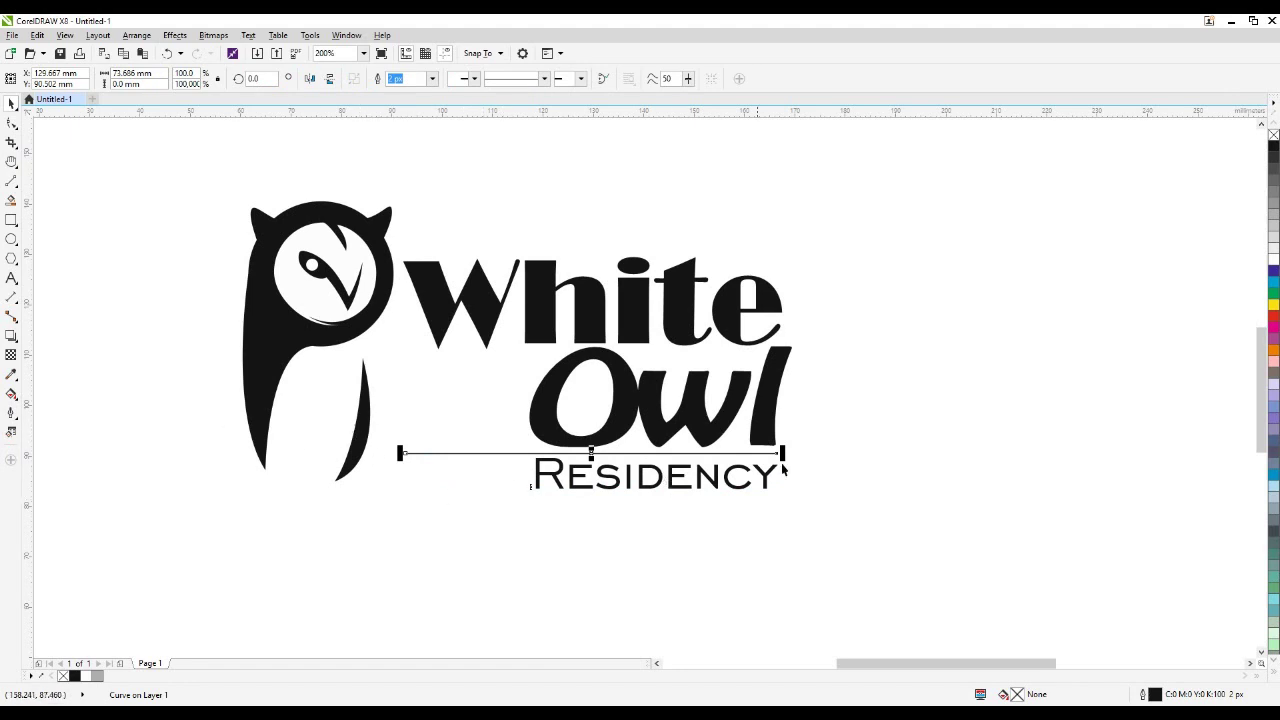
# - Set the character spacing of "Residency" to 100%
pyautogui.doubleClick(574, 477)
pyautogui.doubleClick(650, 486)
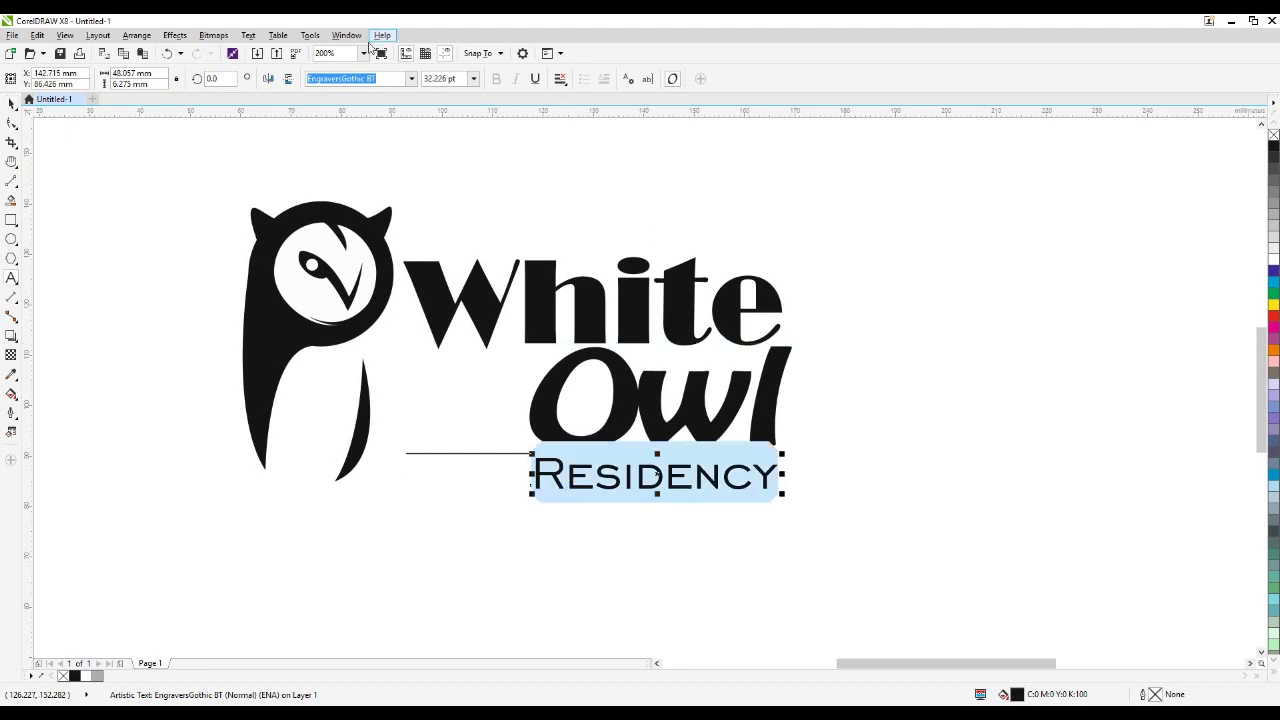
pyautogui.click(304, 38)
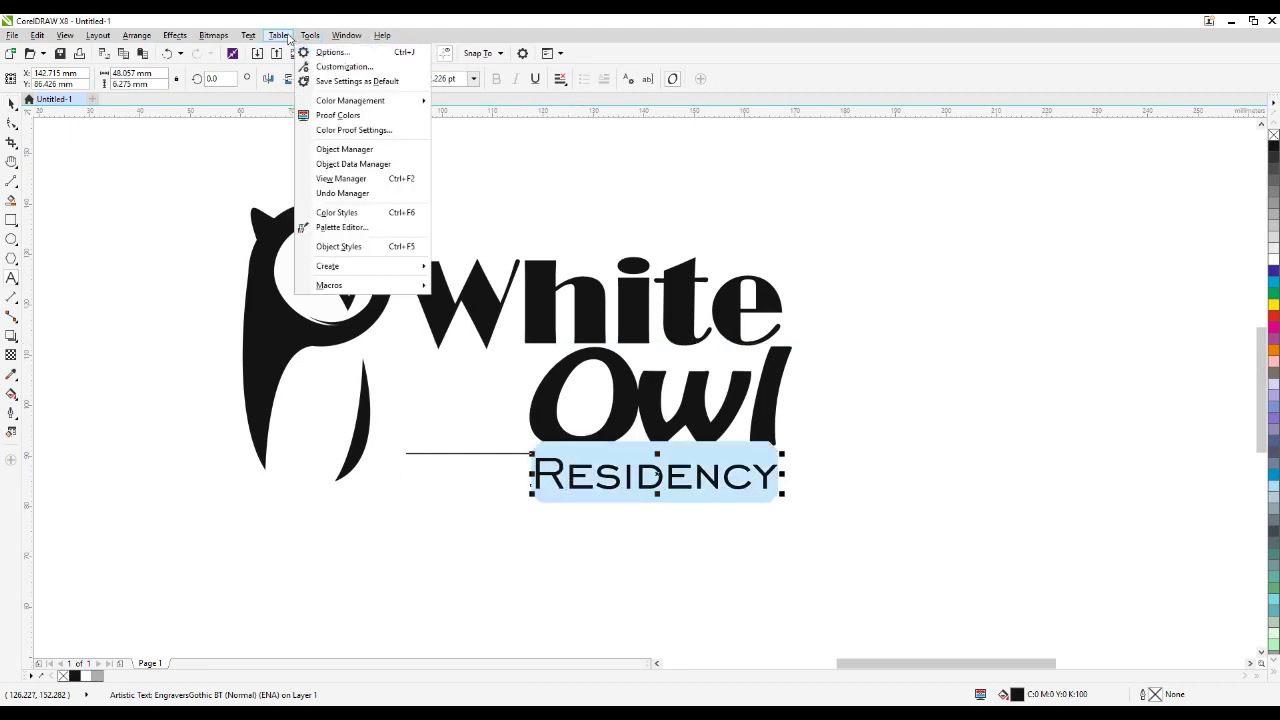
pyautogui.moveTo(280, 37)
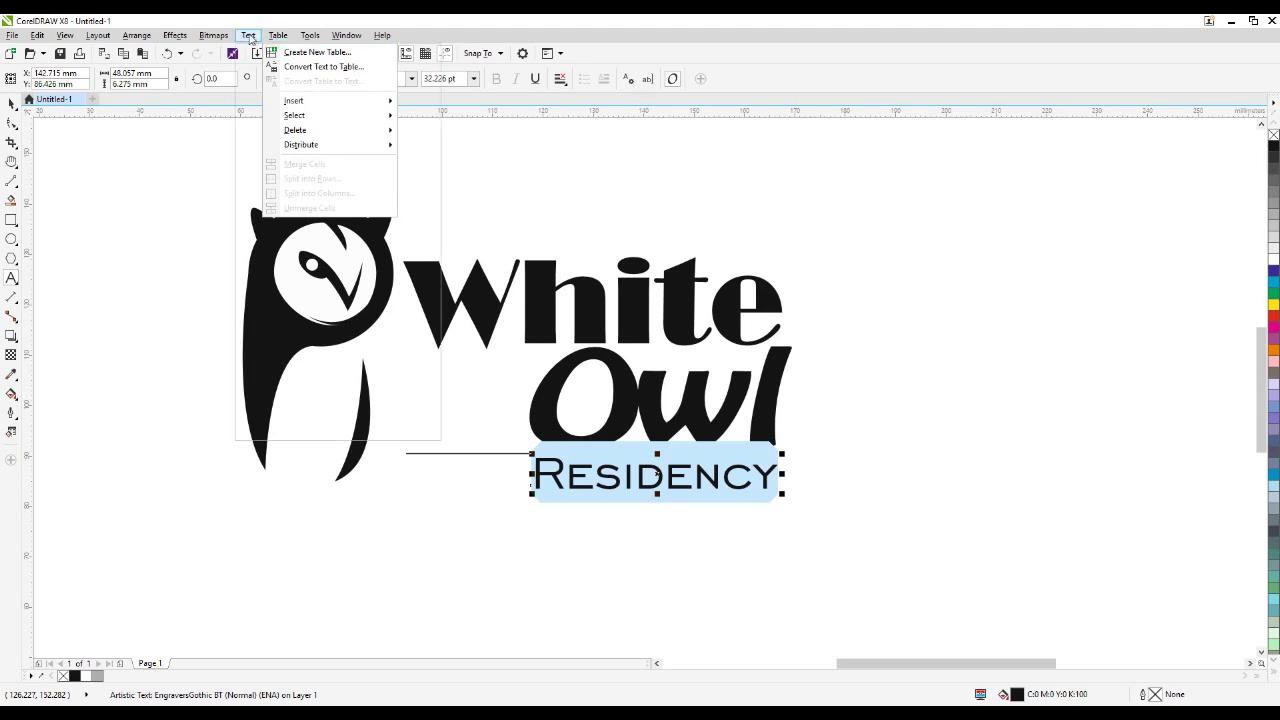
pyautogui.click(270, 53)
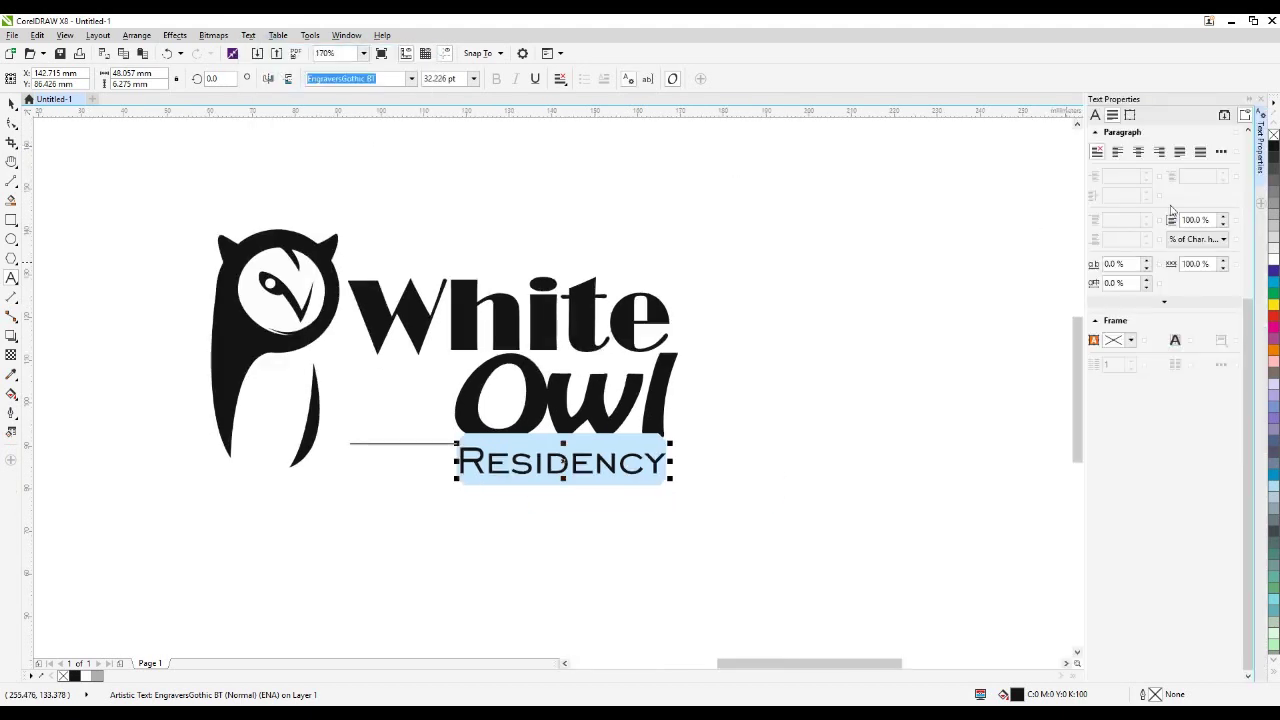
pyautogui.click(1093, 114)
pyautogui.click(1095, 115)
pyautogui.write('50')
pyautogui.press('Return')
pyautogui.doubleClick(1125, 264)
pyautogui.write('100')
pyautogui.press('Return')
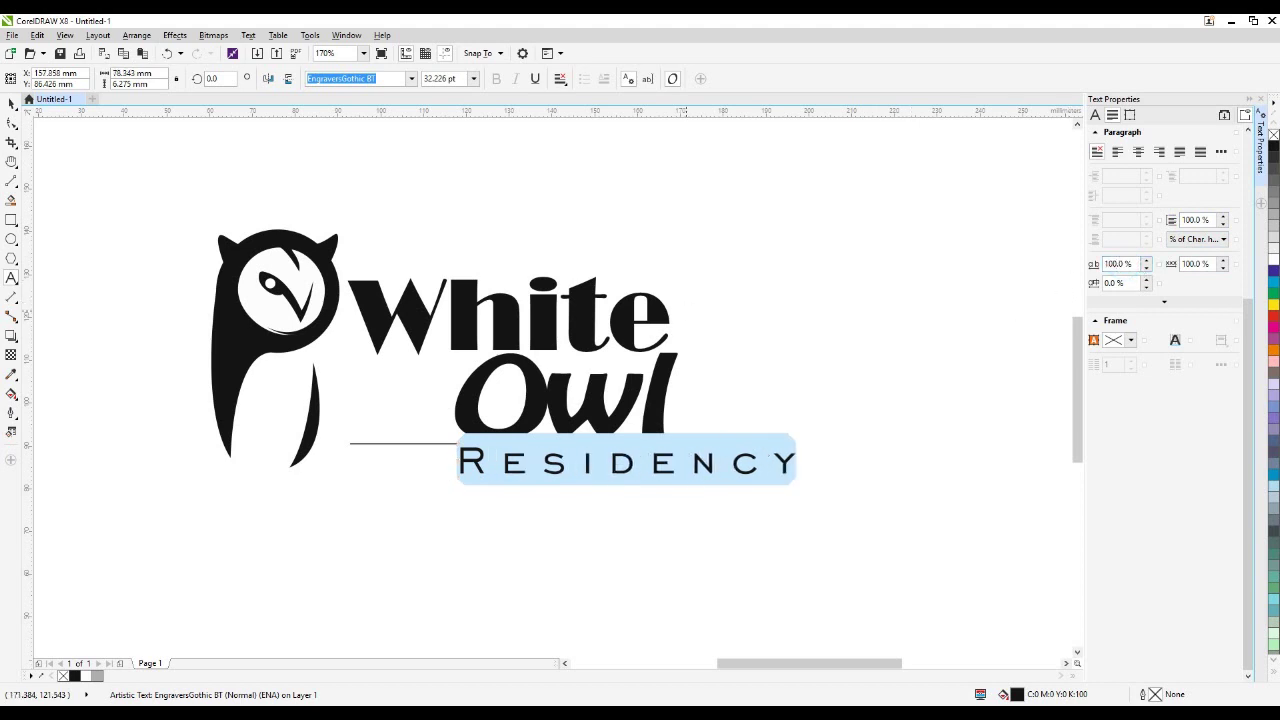
# - Align "Residency" with the start of the line and scale it to about 30 pt, roughly 74 mm wide, to match the line
pyautogui.click(11, 103)
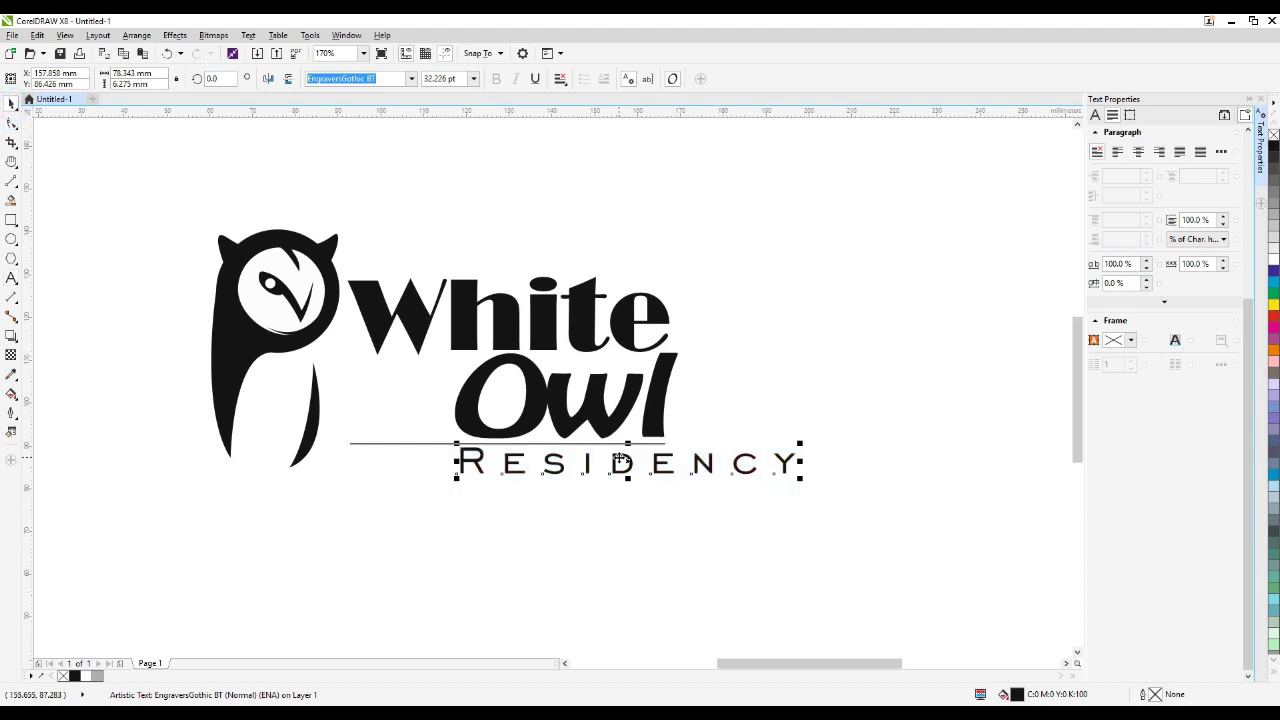
pyautogui.moveTo(621, 458); pyautogui.dragTo(515, 462)
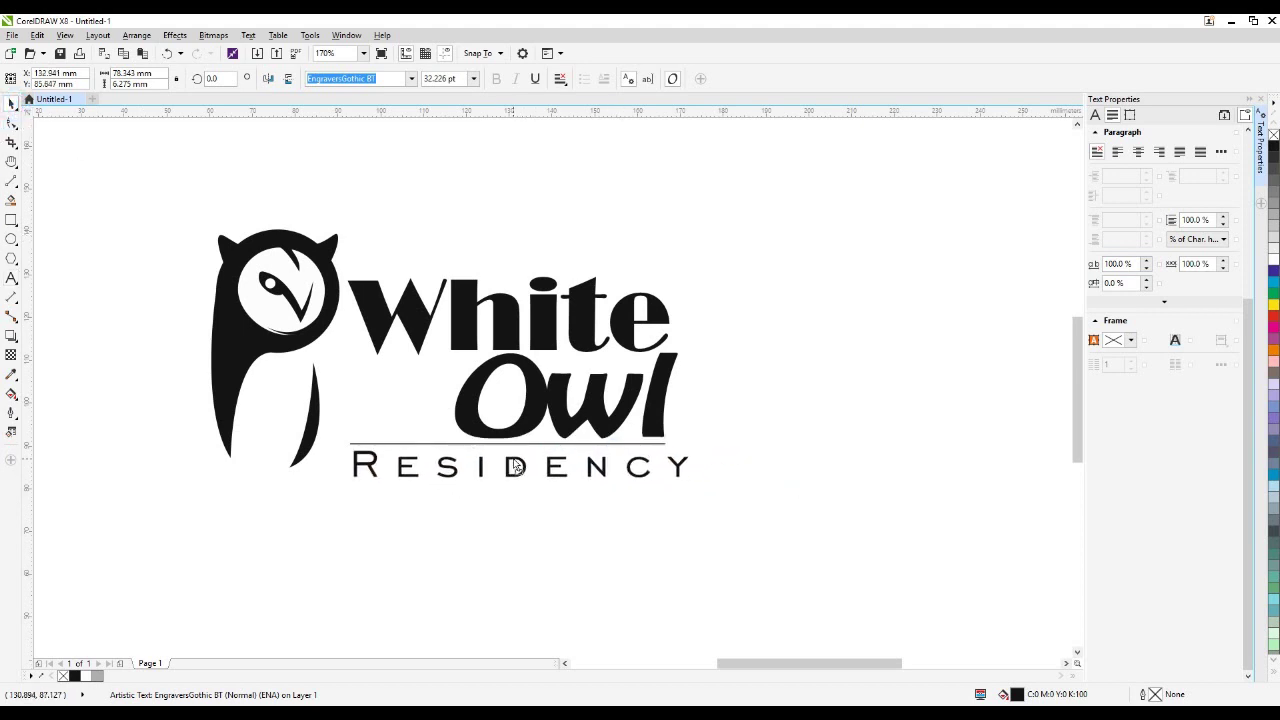
pyautogui.moveTo(694, 481); pyautogui.dragTo(674, 483)
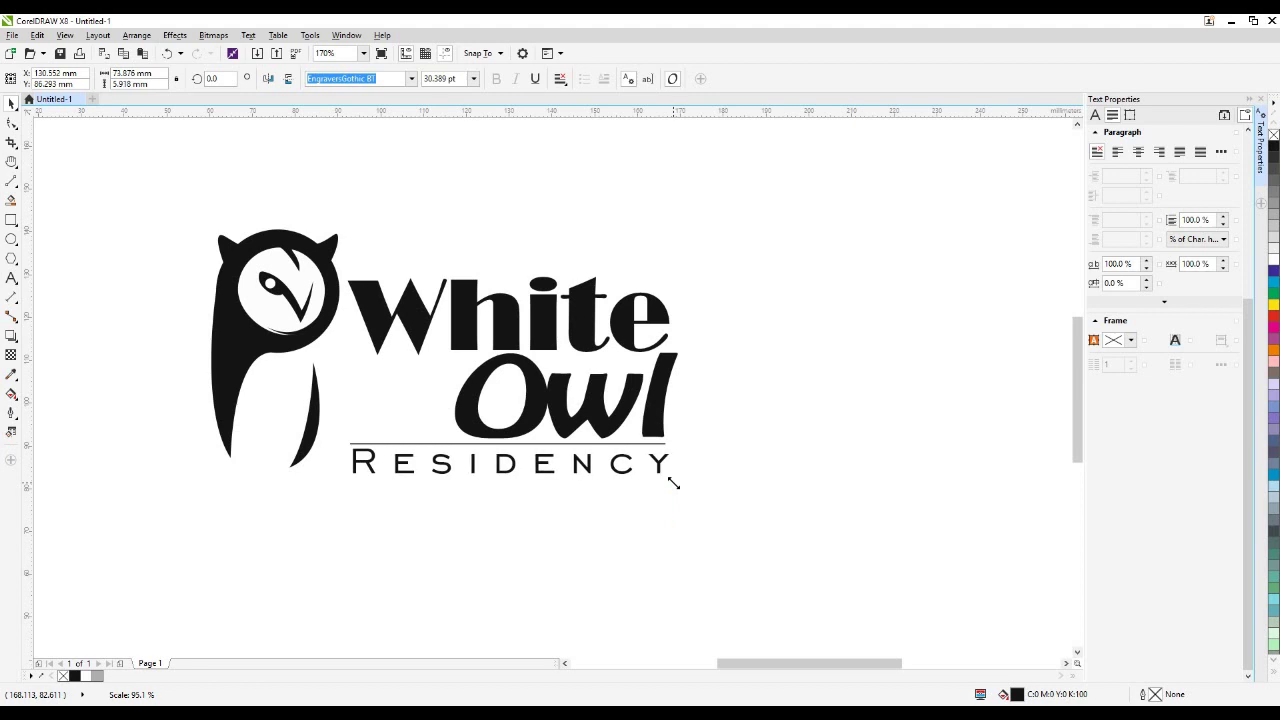
# - Select the owl figure with all its text and the line, and move the complete logo to about the middle of the page
pyautogui.scroll(-3, 757, 417)
pyautogui.moveTo(727, 338); pyautogui.dragTo(470, 506)
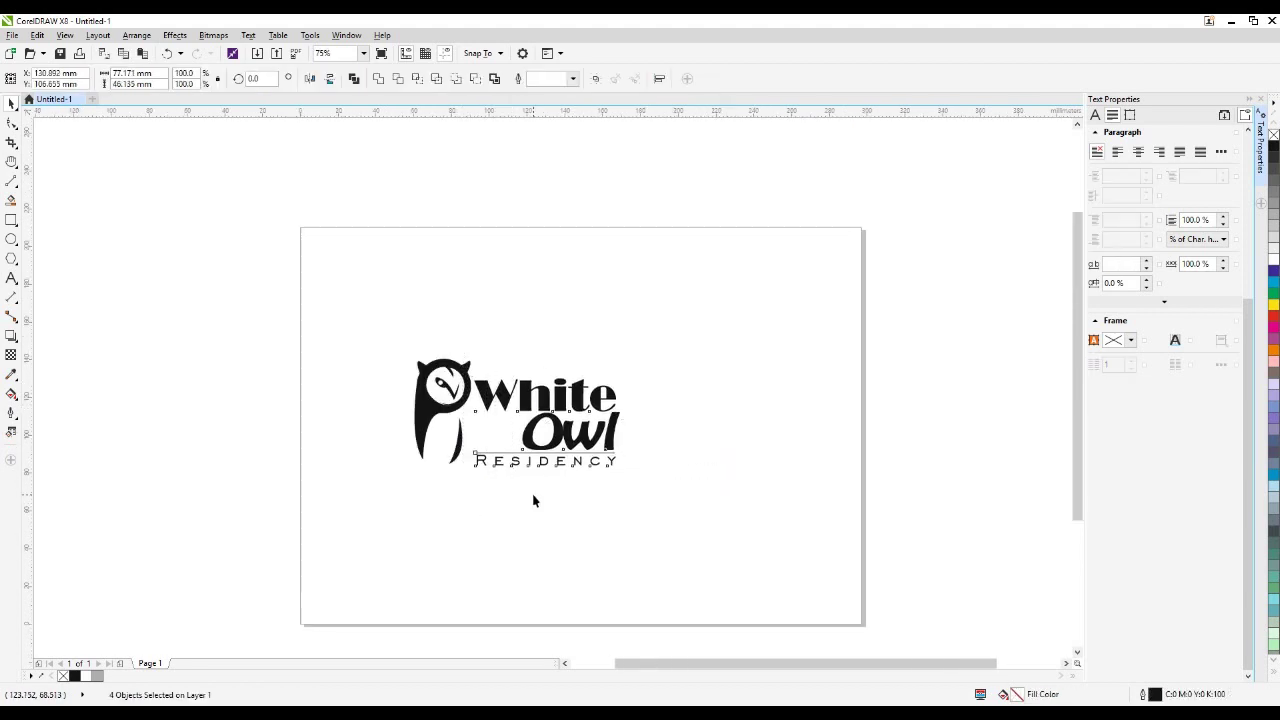
pyautogui.click(733, 465)
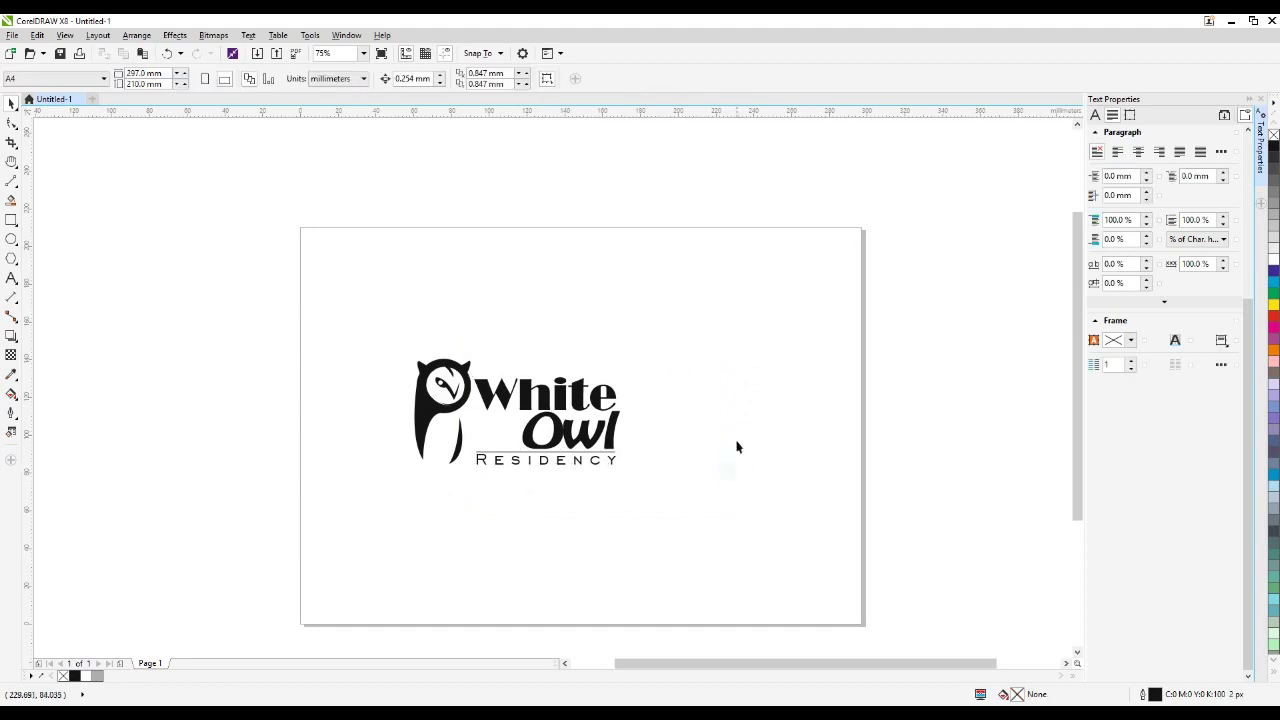
pyautogui.scroll(2, 522, 416)
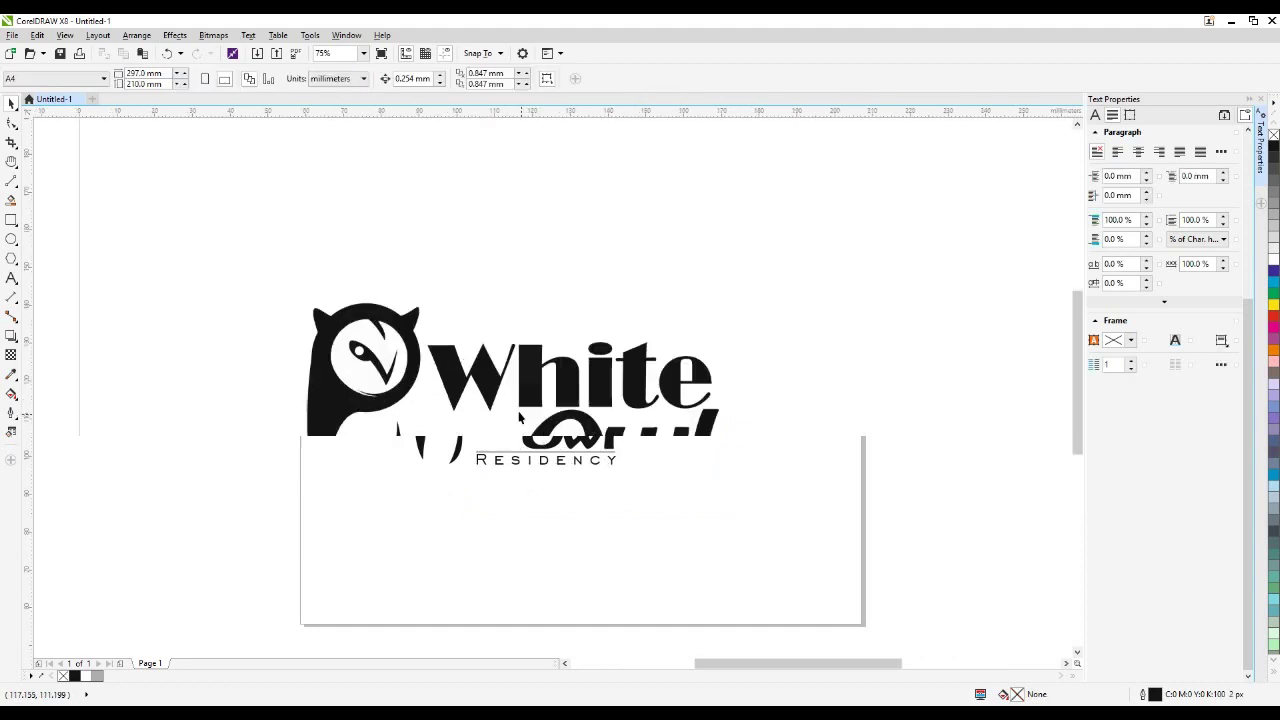
pyautogui.moveTo(216, 234); pyautogui.dragTo(762, 546)
pyautogui.moveTo(612, 440); pyautogui.dragTo(769, 412)
pyautogui.press('Escape')
pyautogui.scroll(-2, 607, 342)
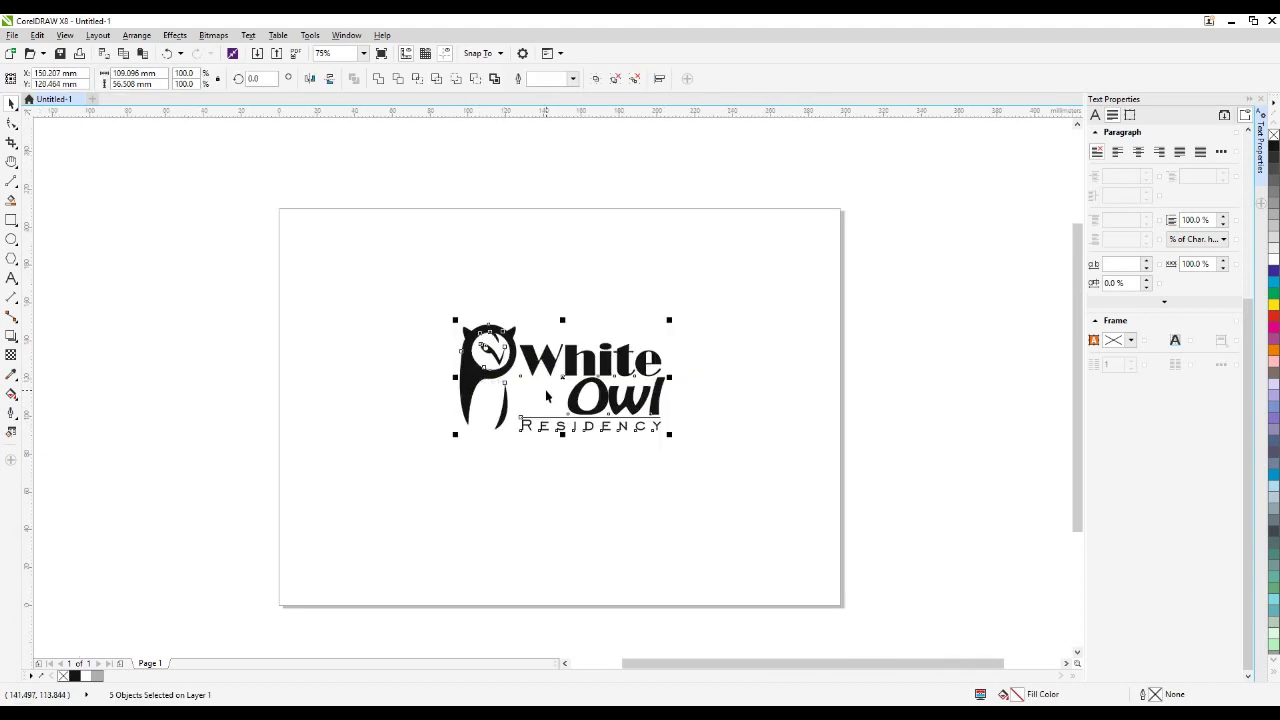
# - Fill the word "White" with the muted green C60 M0 Y40 K20
pyautogui.click(683, 291)
pyautogui.scroll(2, 560, 335)
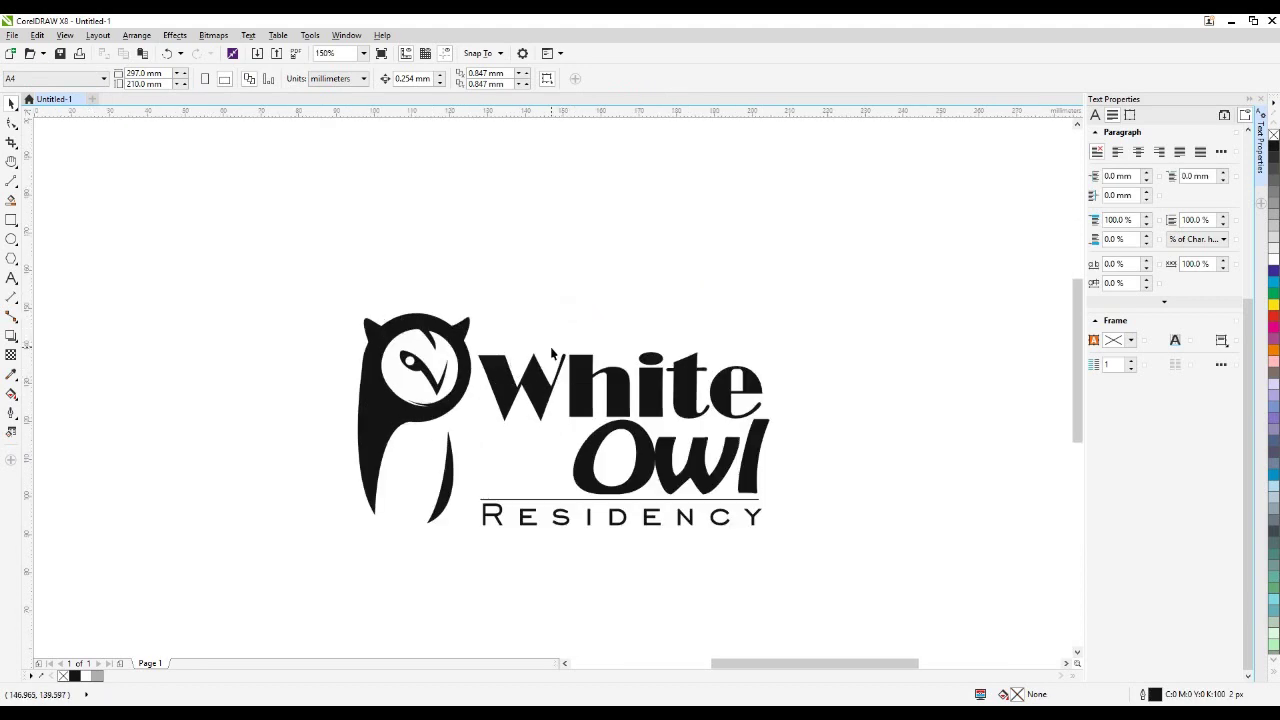
pyautogui.moveTo(632, 371); pyautogui.dragTo(590, 360)
pyautogui.click(789, 342)
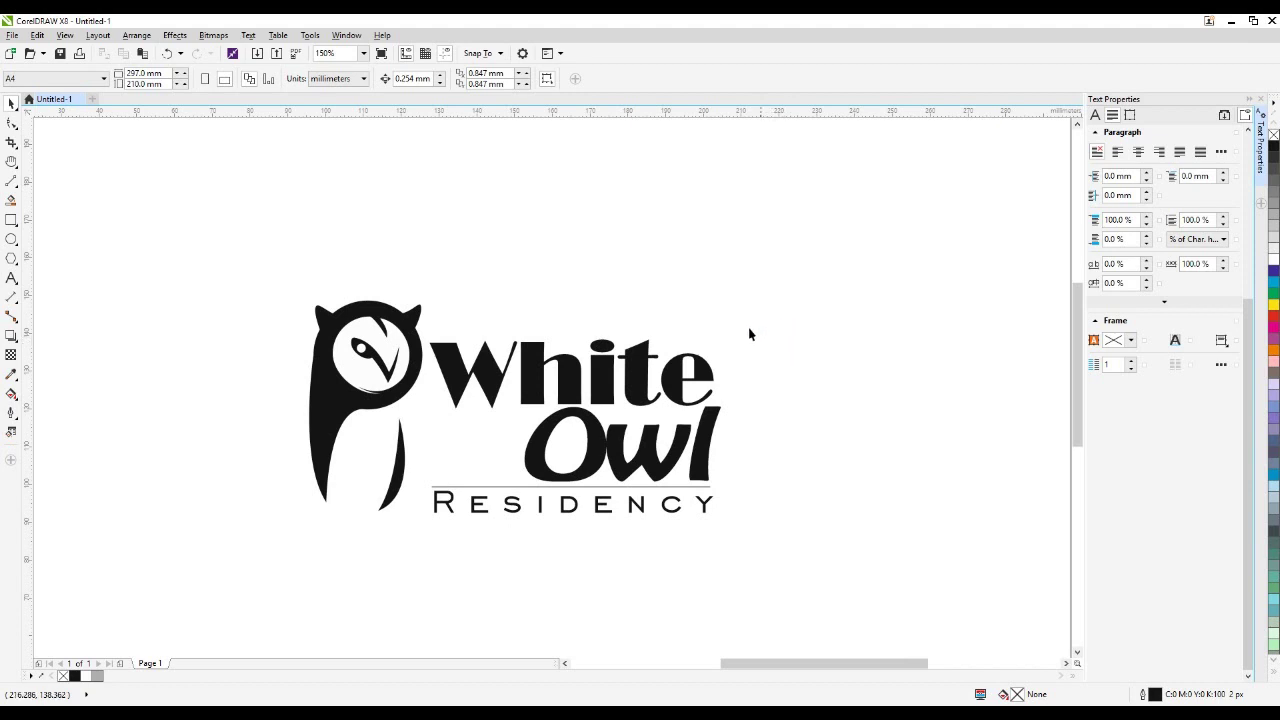
pyautogui.click(521, 370)
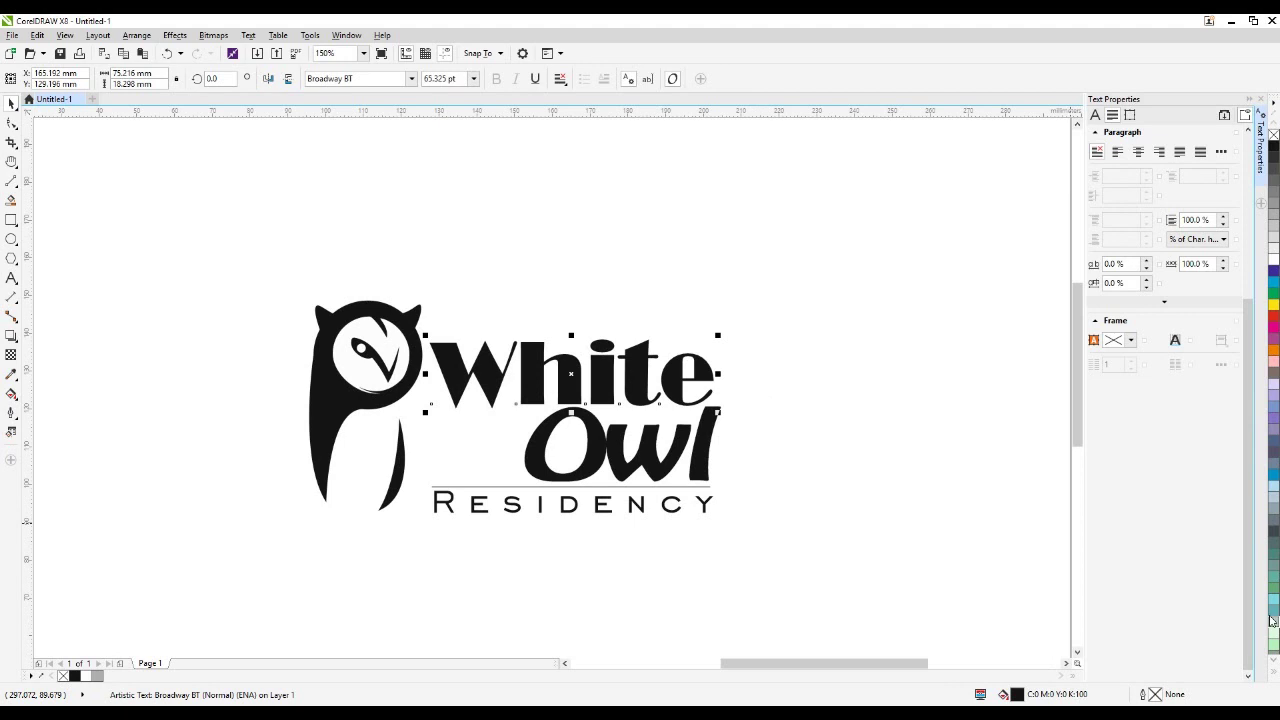
pyautogui.click(1274, 586)
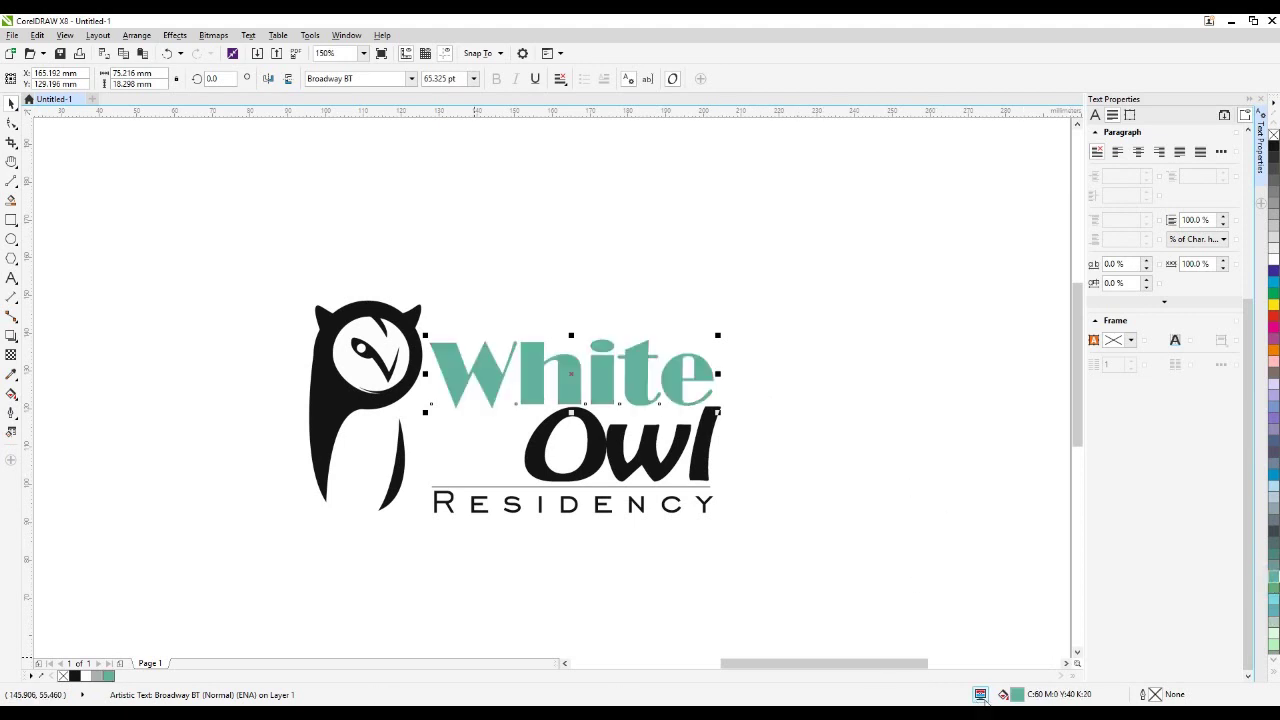
# - Change the fill of "White" to the palette green C60 M0 Y60 K20
pyautogui.doubleClick(1016, 694)
pyautogui.moveTo(573, 240); pyautogui.dragTo(785, 202)
pyautogui.moveTo(781, 348); pyautogui.dragTo(779, 340)
pyautogui.click(762, 346)
pyautogui.click(780, 372)
pyautogui.click(655, 246)
pyautogui.click(632, 246)
pyautogui.click(680, 246)
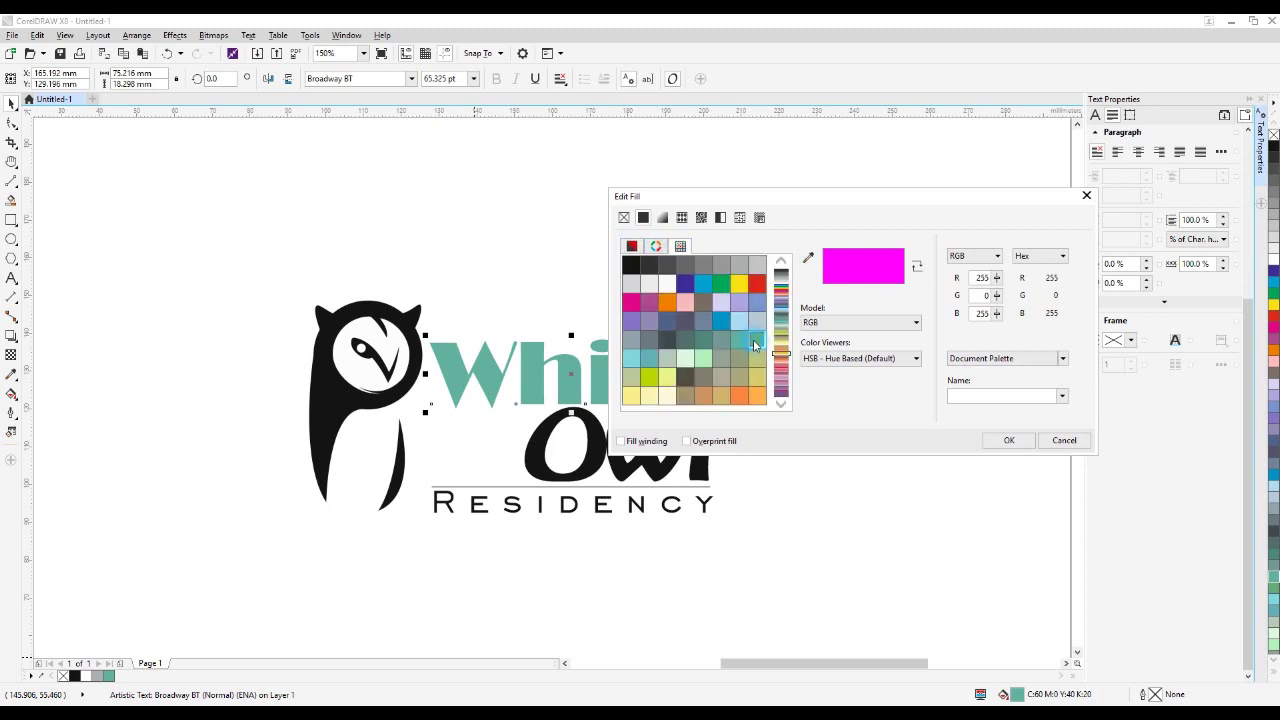
pyautogui.click(1000, 442)
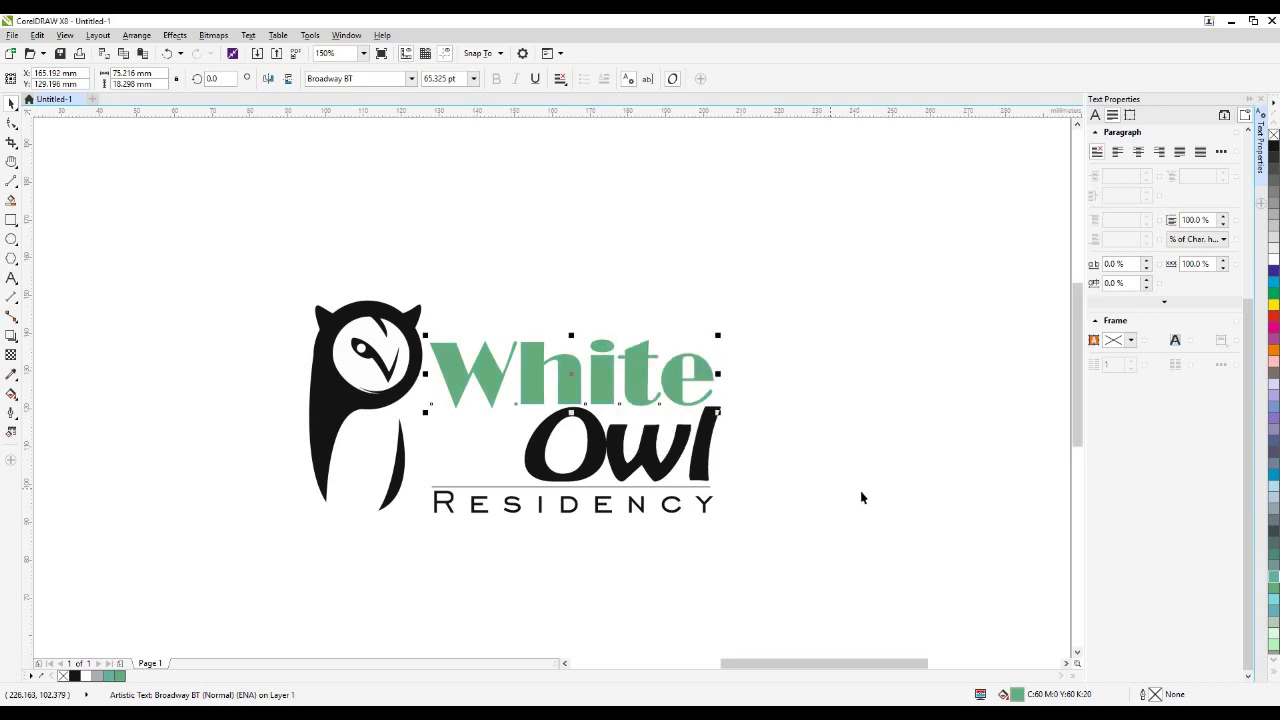
# - Mix a dark teal, C83 M24 Y51 K40, as a custom uniform fill for "White"
pyautogui.doubleClick(1017, 694)
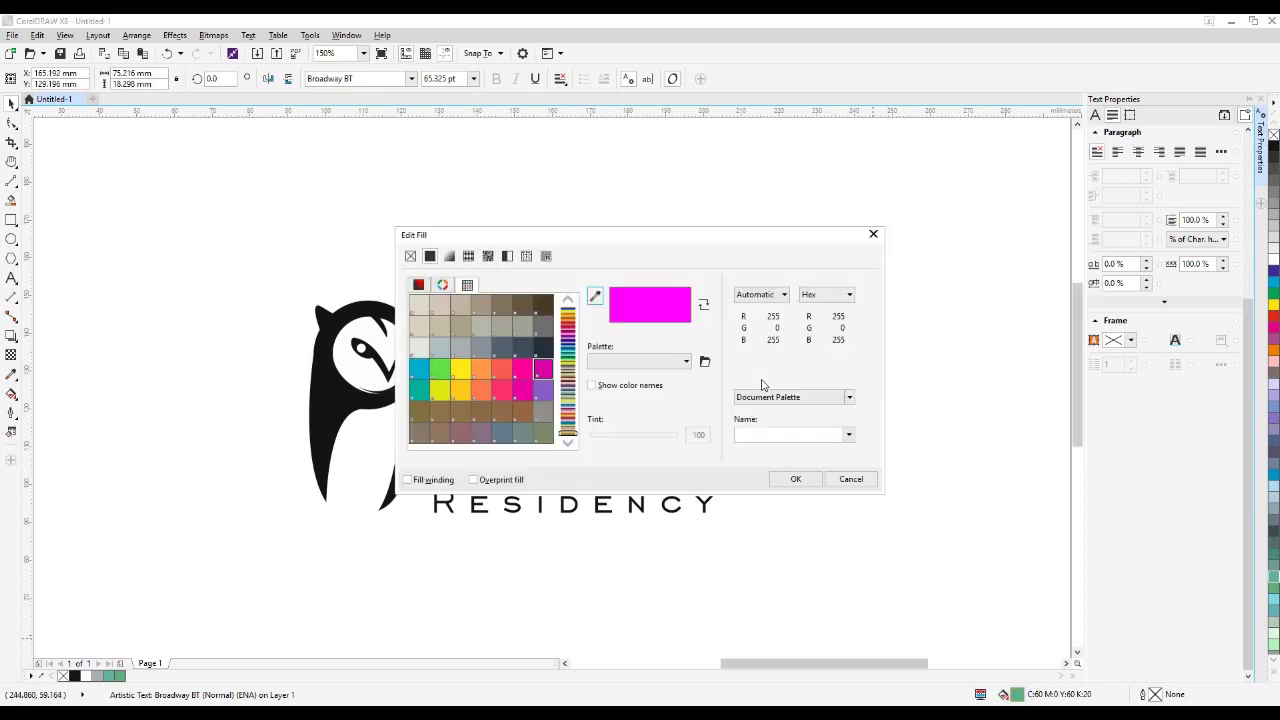
pyautogui.click(418, 284)
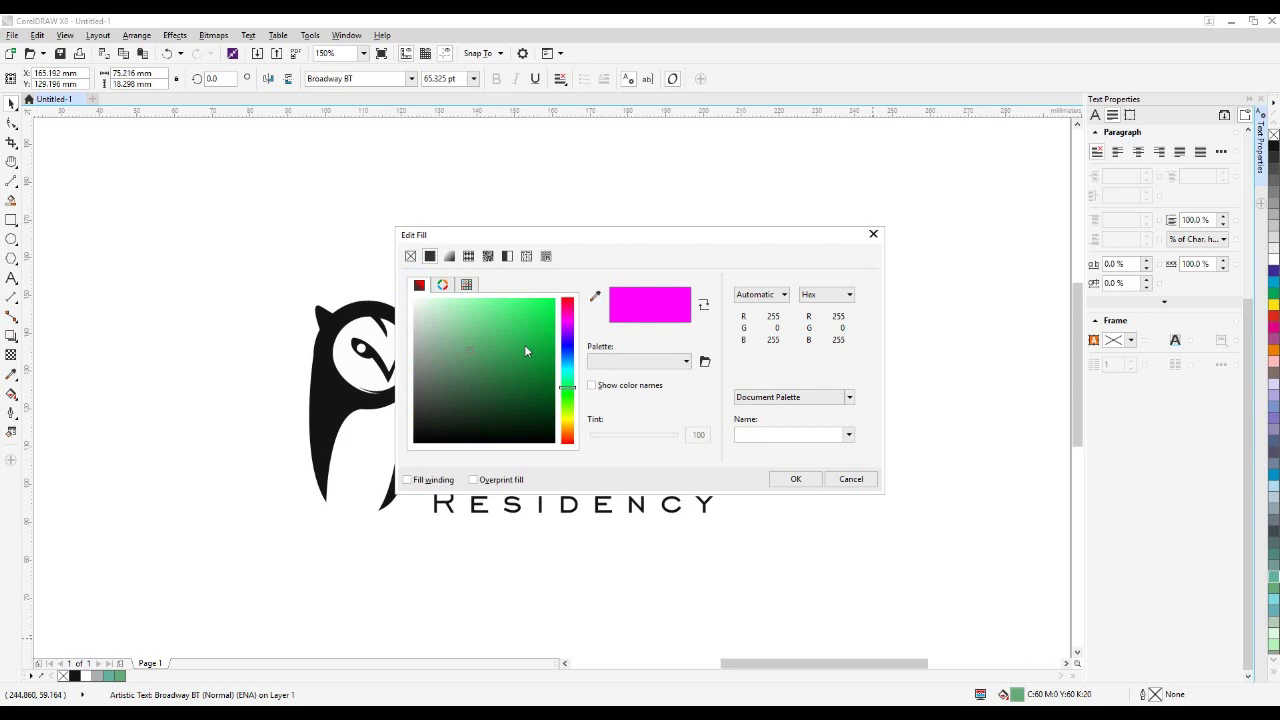
pyautogui.moveTo(543, 238); pyautogui.dragTo(828, 196)
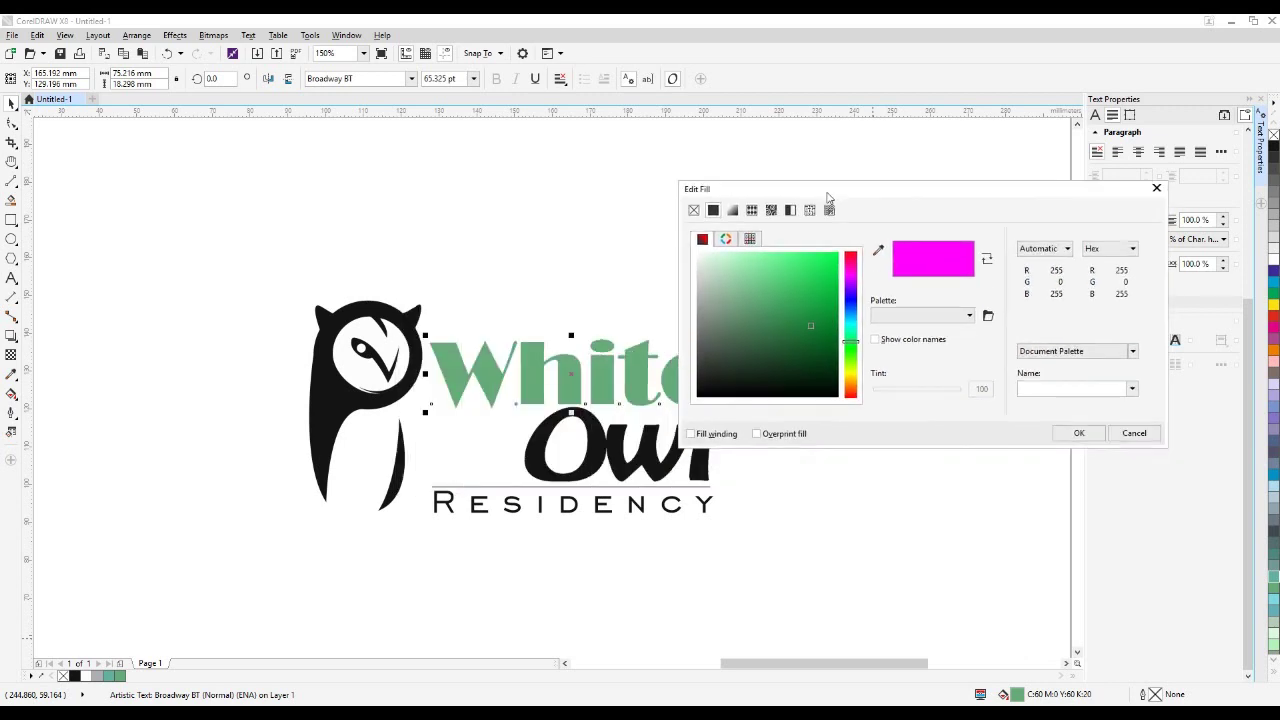
pyautogui.click(779, 325)
pyautogui.click(849, 331)
pyautogui.click(1076, 433)
pyautogui.click(784, 481)
# - Fill the word "Owl" with 60% black
pyautogui.click(646, 481)
pyautogui.click(1274, 209)
pyautogui.click(1274, 201)
pyautogui.click(1274, 192)
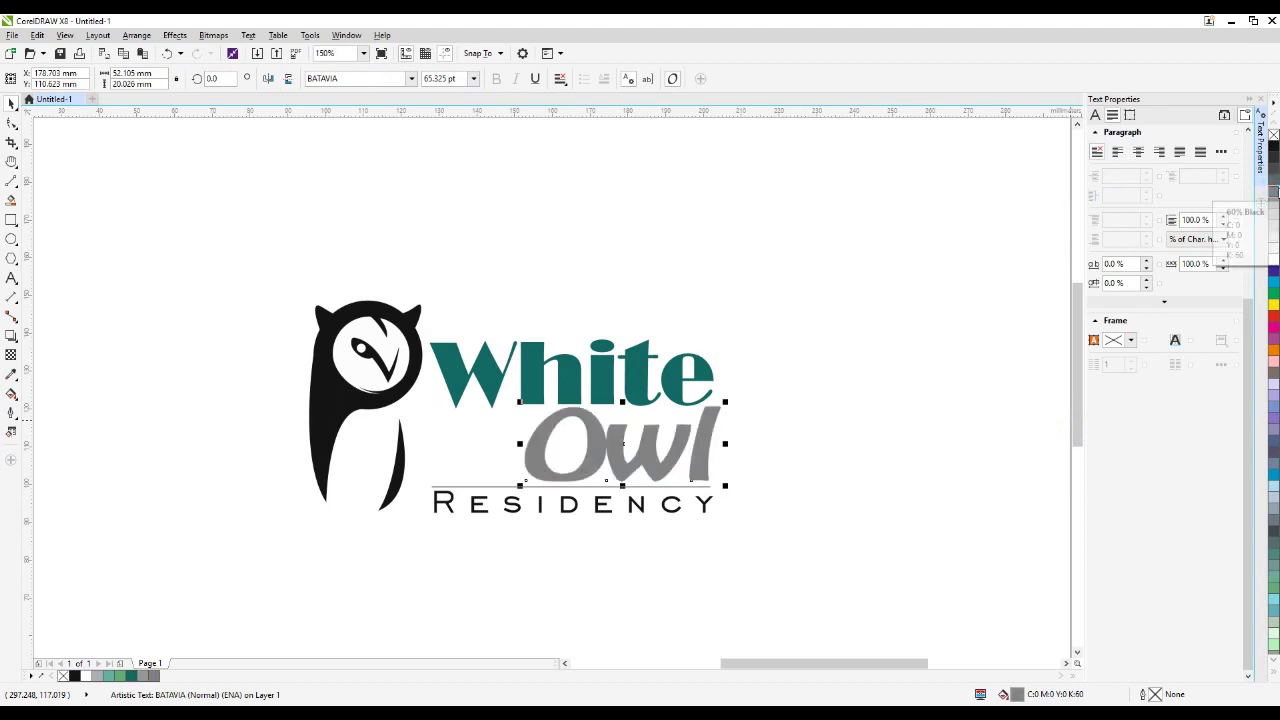
pyautogui.click(815, 537)
pyautogui.click(600, 458)
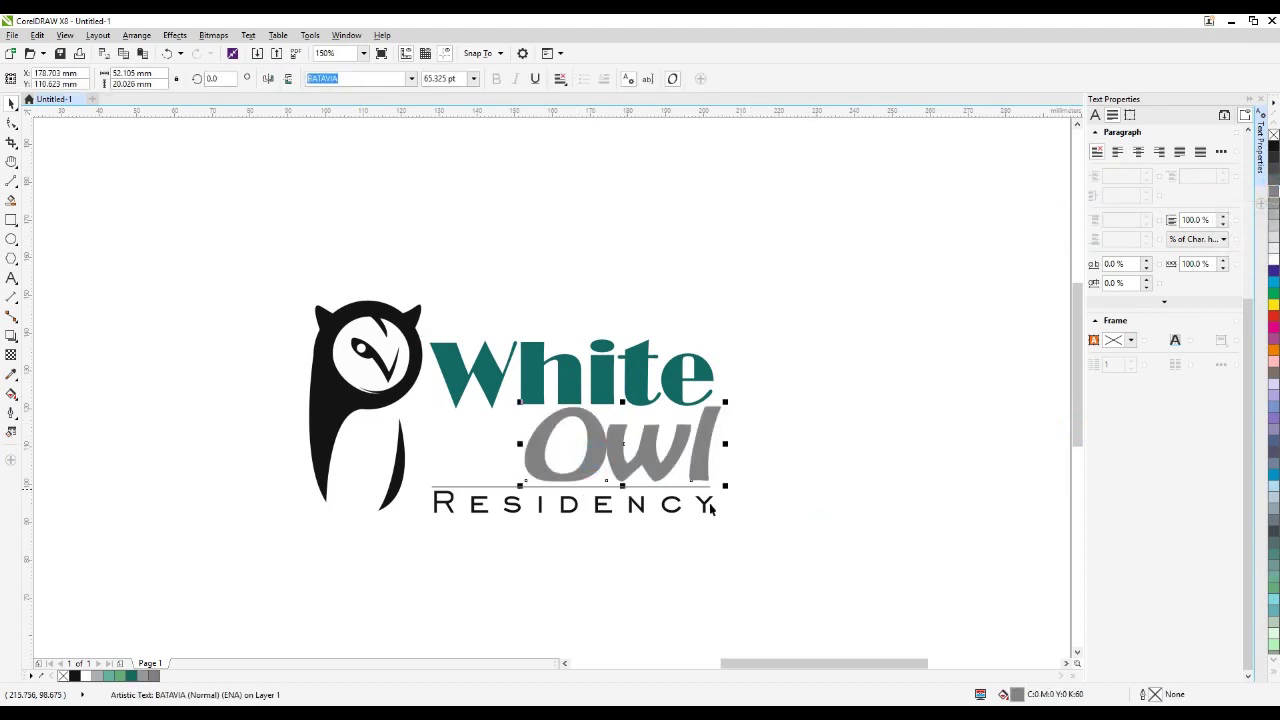
# - Fill the word "Residency" with 70% black
pyautogui.click(640, 503)
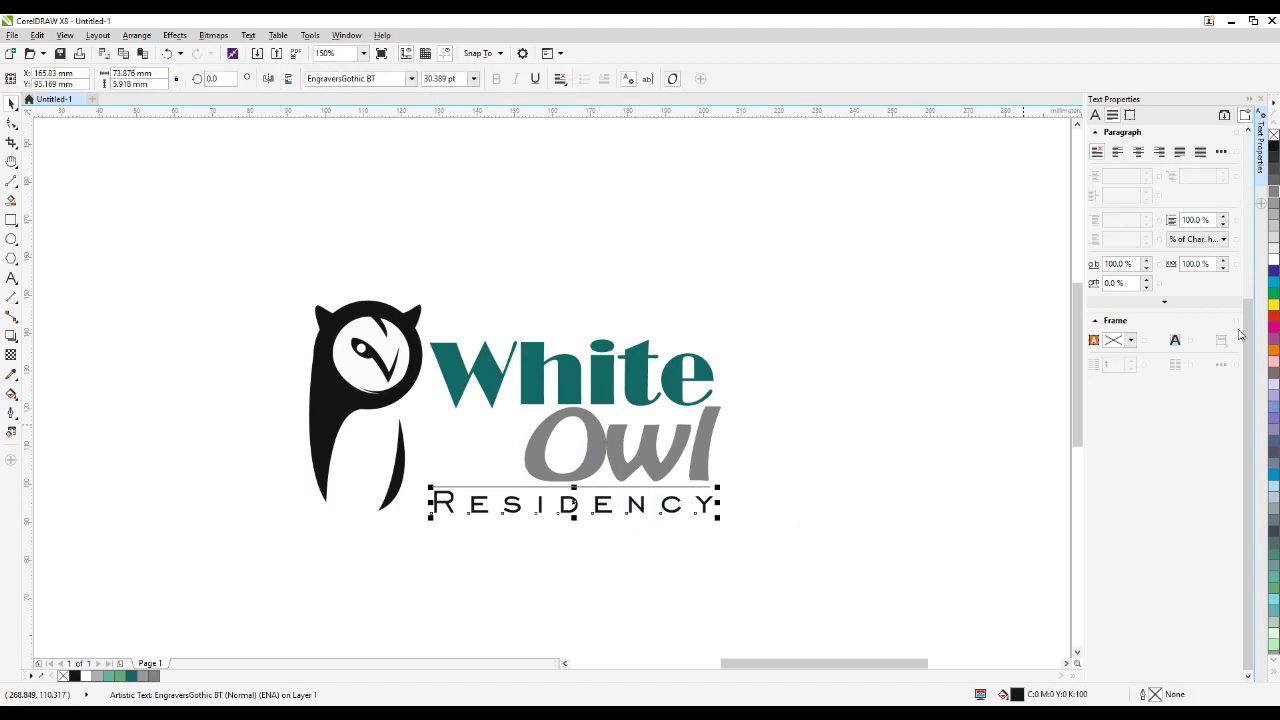
pyautogui.click(1274, 184)
pyautogui.click(760, 550)
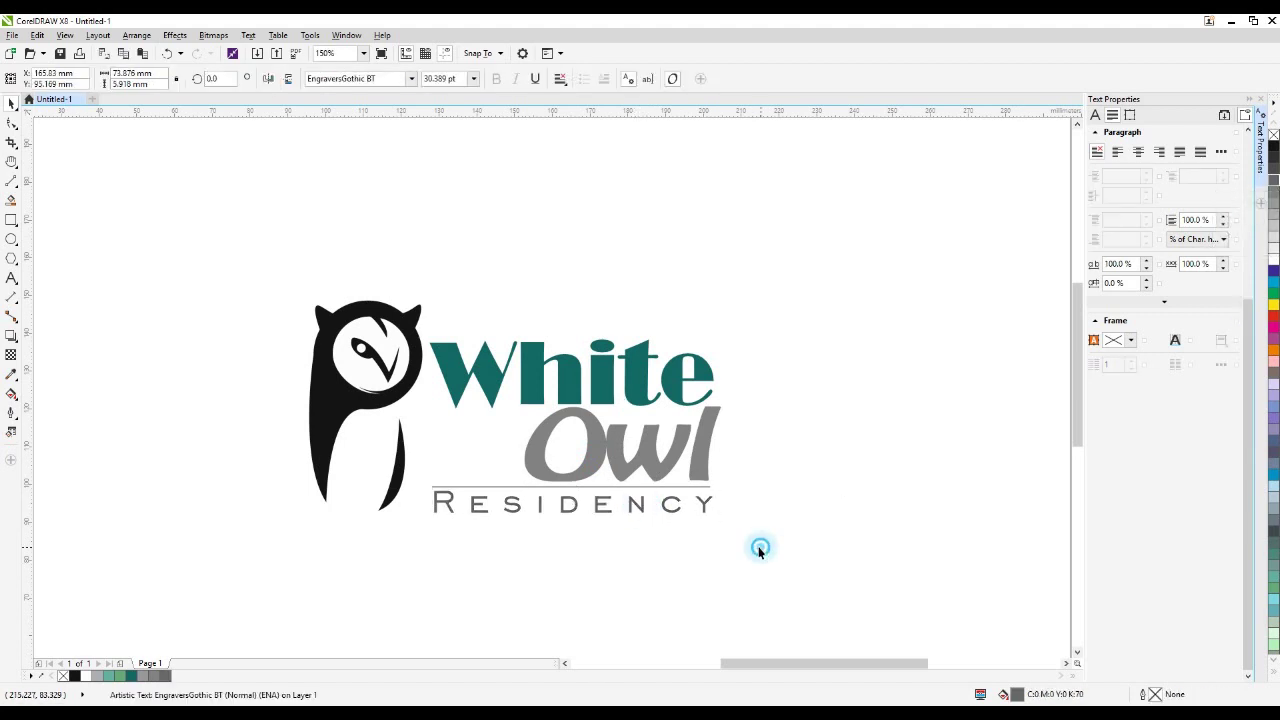
# - Give the dividing line the dark teal outline colour used for "White" and set its width to 4 px
pyautogui.click(464, 487)
pyautogui.rightClick(122, 677)
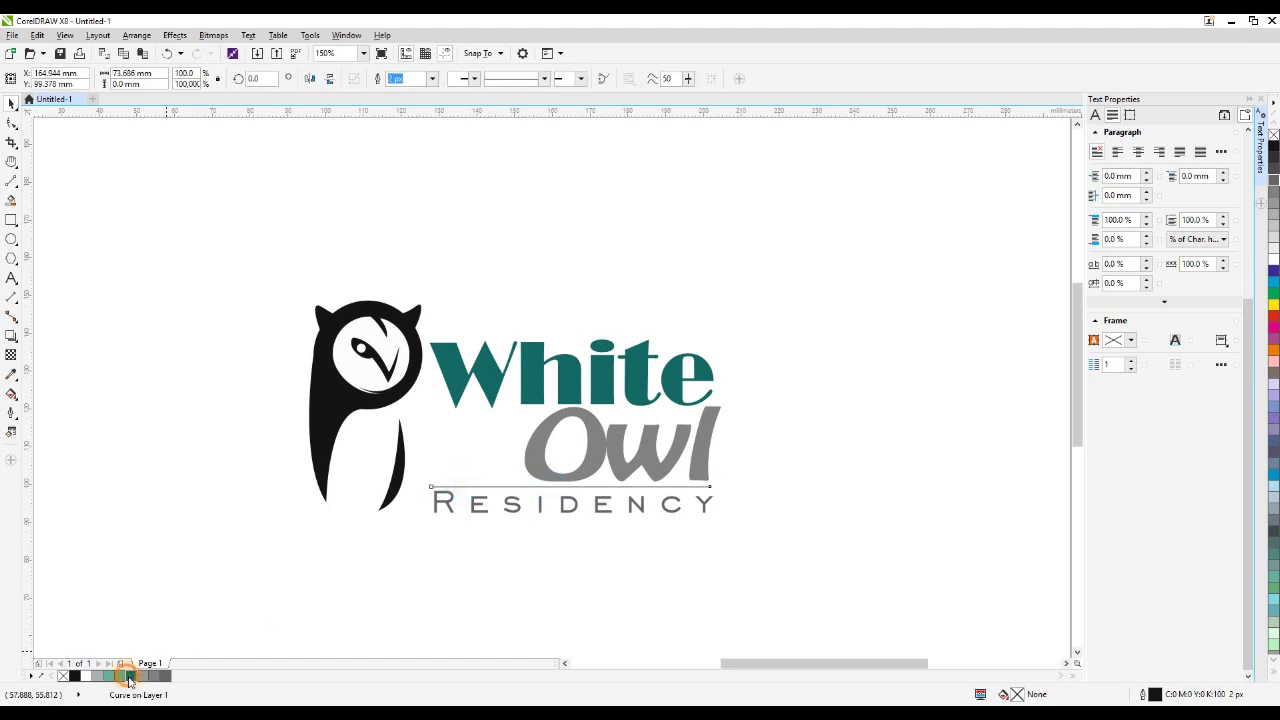
pyautogui.click(193, 535)
pyautogui.moveTo(747, 490); pyautogui.dragTo(430, 505)
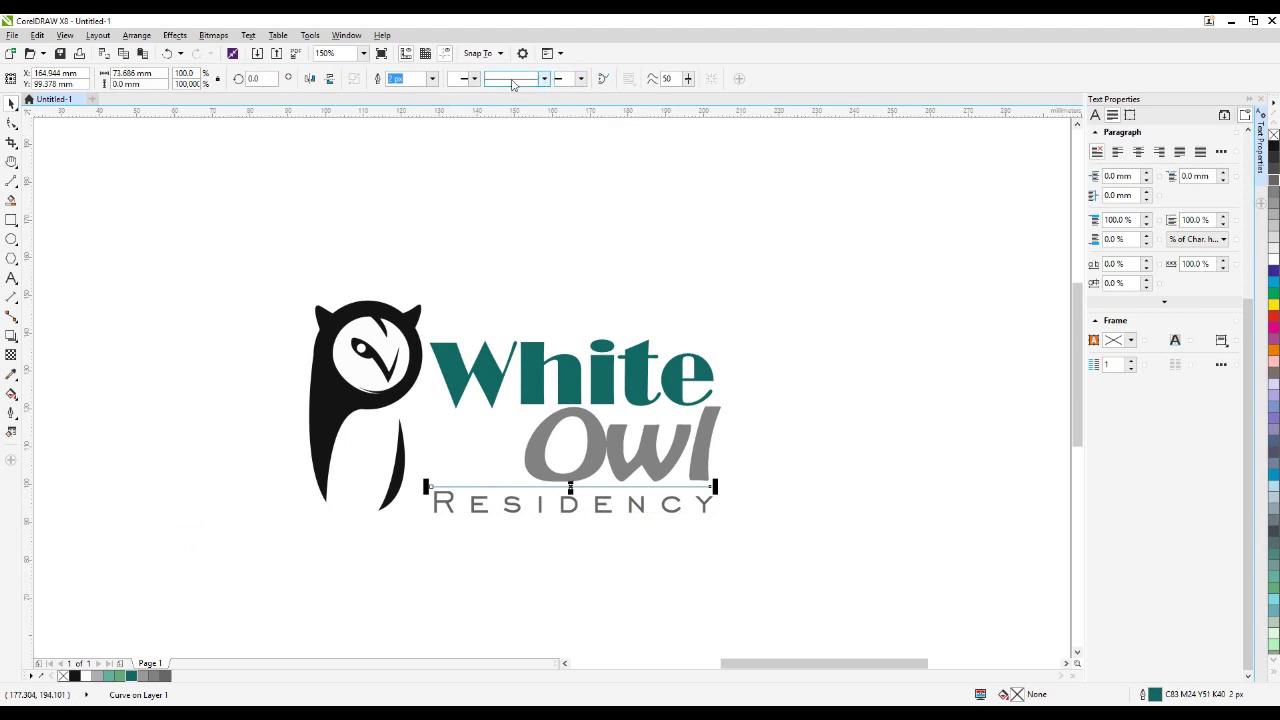
pyautogui.click(432, 78)
pyautogui.click(410, 141)
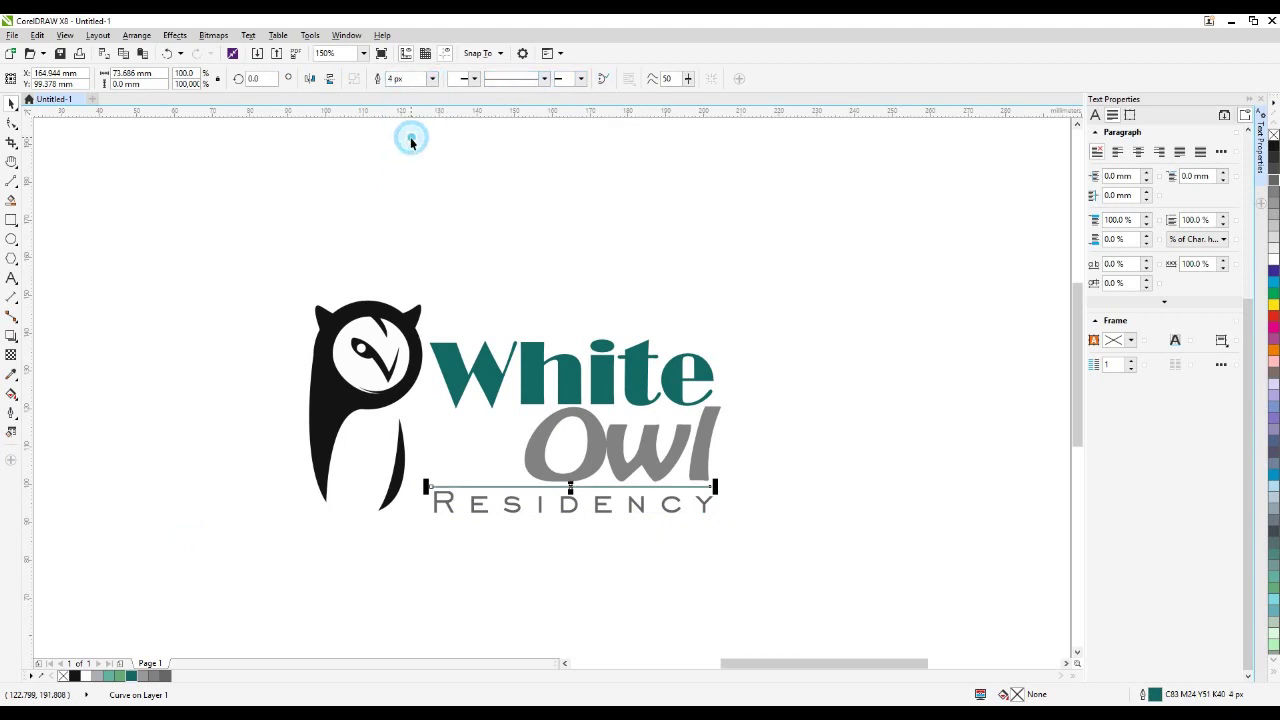
pyautogui.click(1023, 420)
# - Try to fill the grouped owl figure with 70% black, and undo the fill
pyautogui.scroll(-2, 740, 314)
pyautogui.scroll(2, 453, 397)
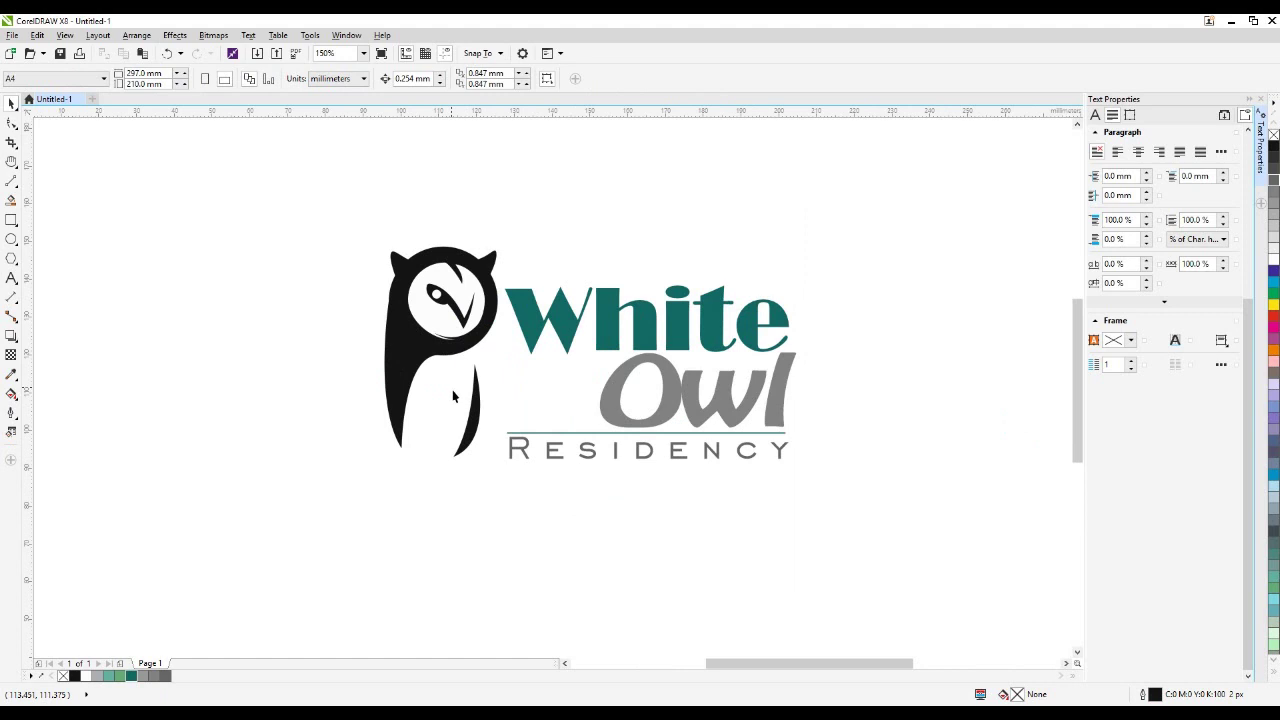
pyautogui.click(418, 370)
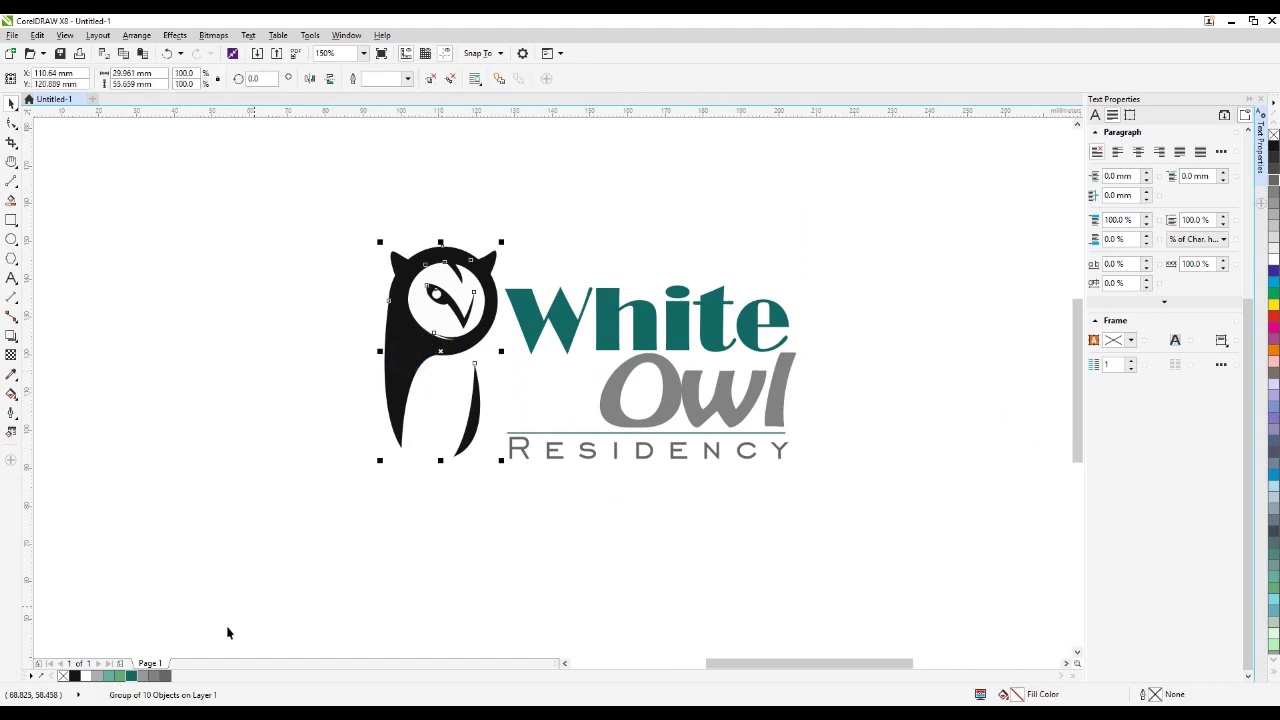
pyautogui.click(163, 676)
pyautogui.hotkey('ctrl', 'z')
# - Ungroup the owl figure into its separate shapes
pyautogui.click(323, 452)
pyautogui.scroll(2, 500, 302)
pyautogui.click(379, 322)
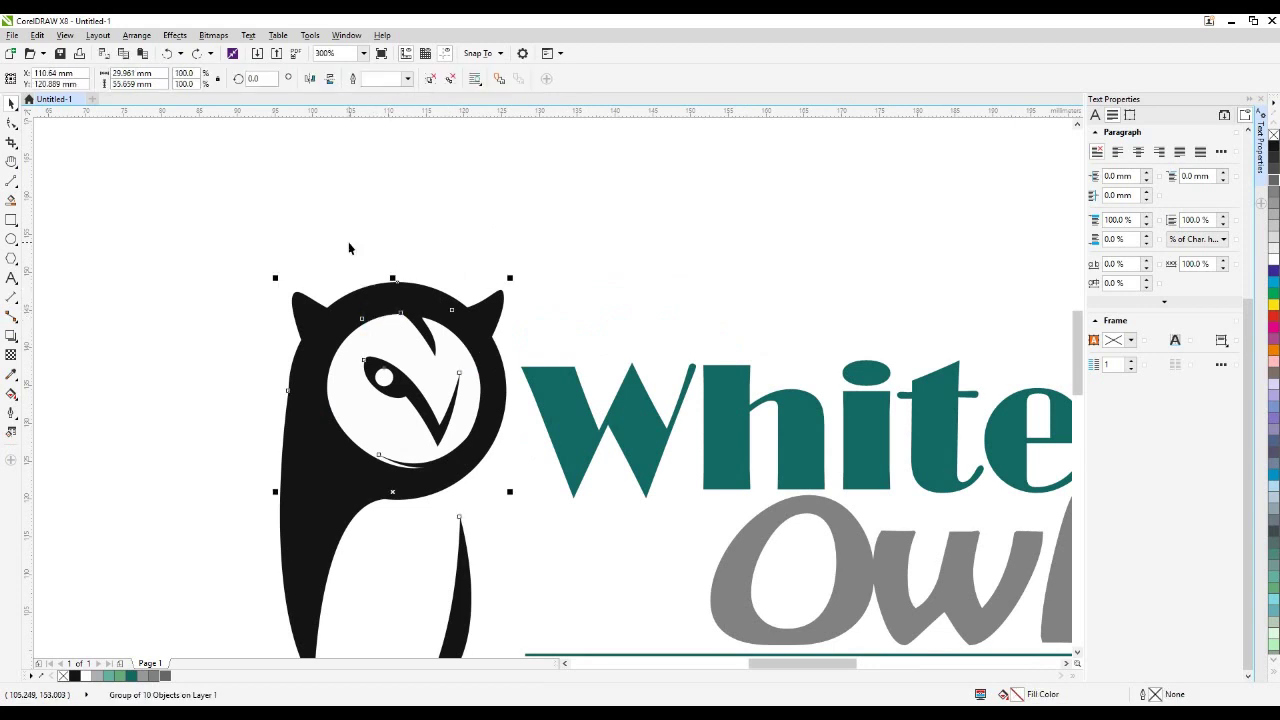
pyautogui.scroll(-2, 345, 322)
pyautogui.hotkey('ctrl', 'u')
pyautogui.click(469, 217)
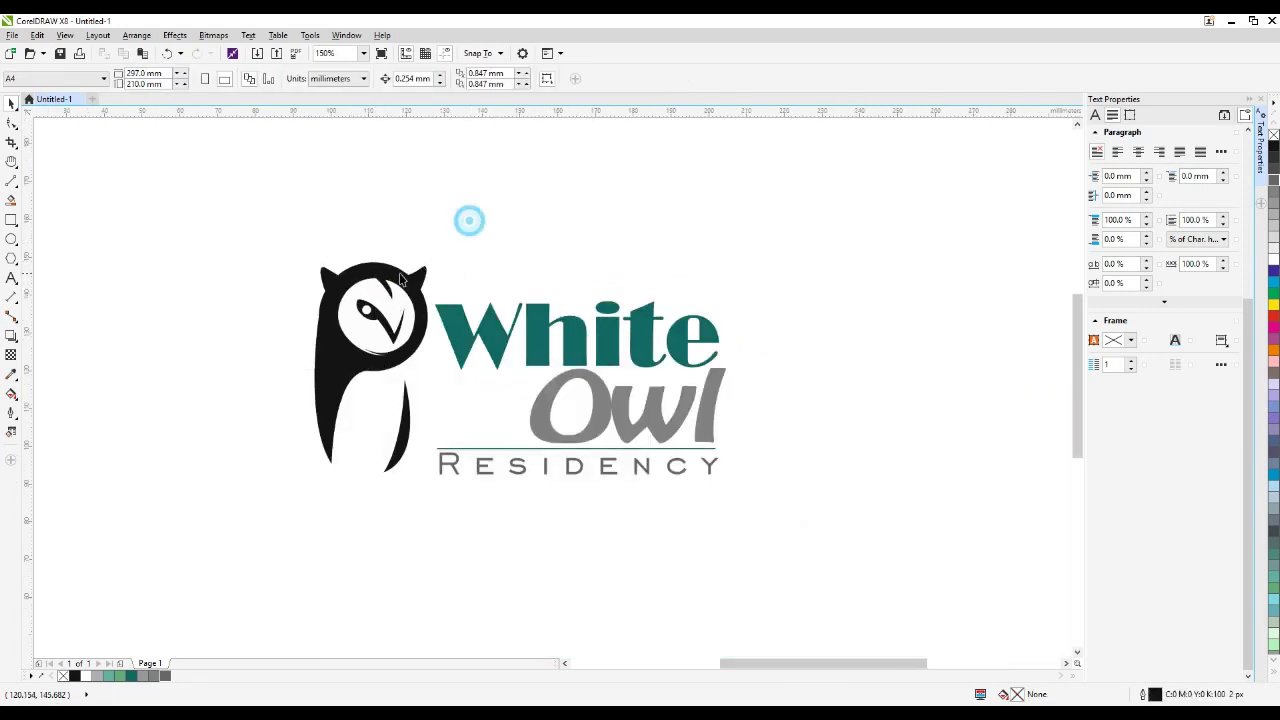
# - Trim the white face circle out of the black head circle
pyautogui.scroll(2, 383, 293)
pyautogui.click(341, 305)
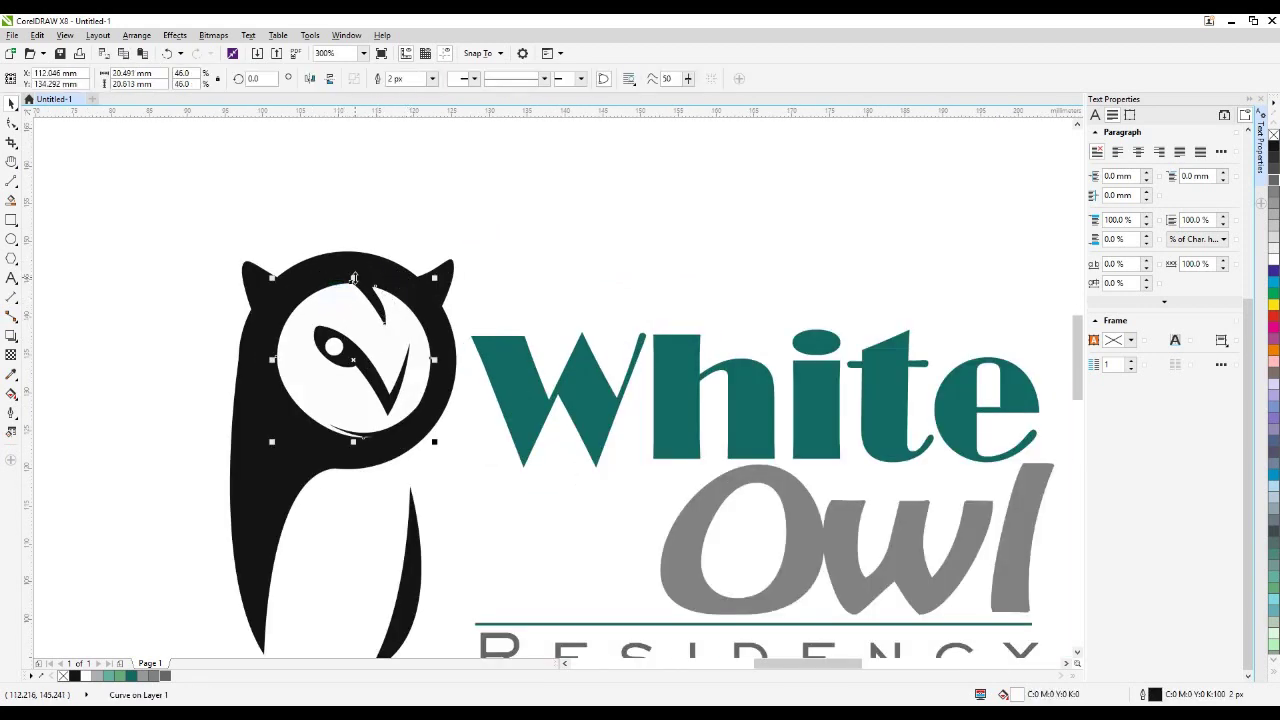
pyautogui.keyDown('shift'); pyautogui.click(359, 271); pyautogui.keyUp('shift')
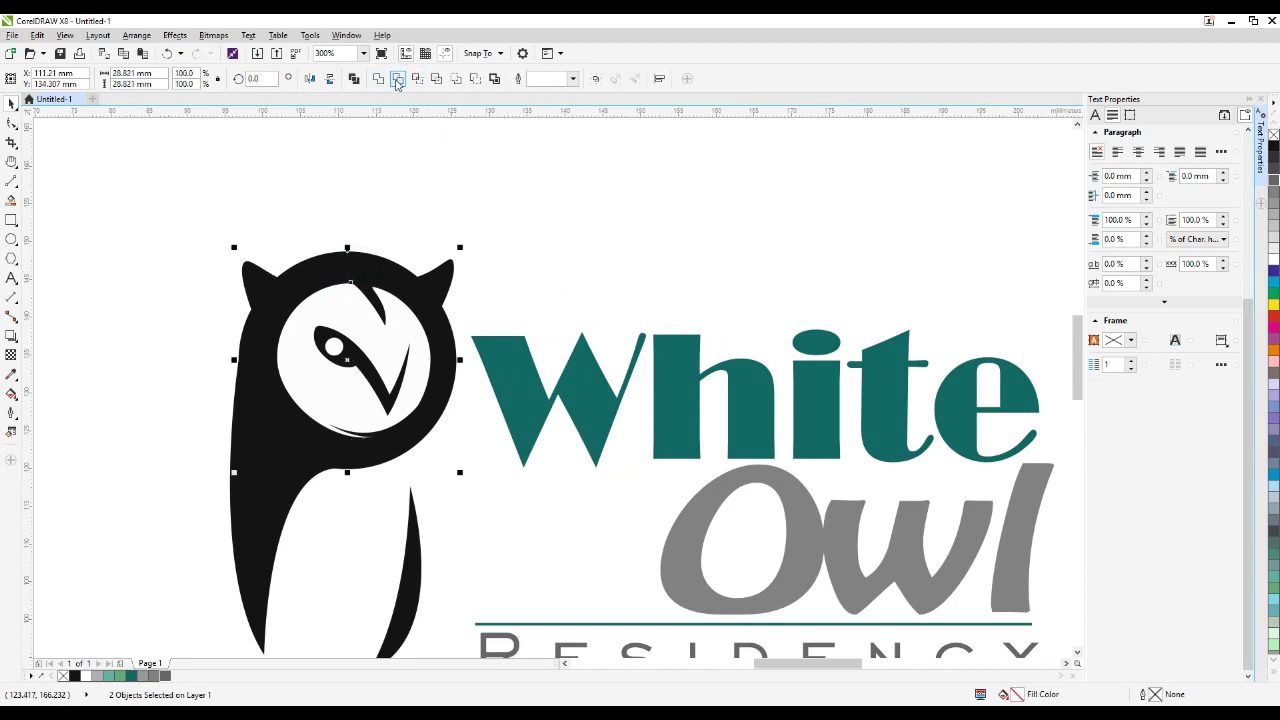
pyautogui.click(397, 83)
pyautogui.click(634, 229)
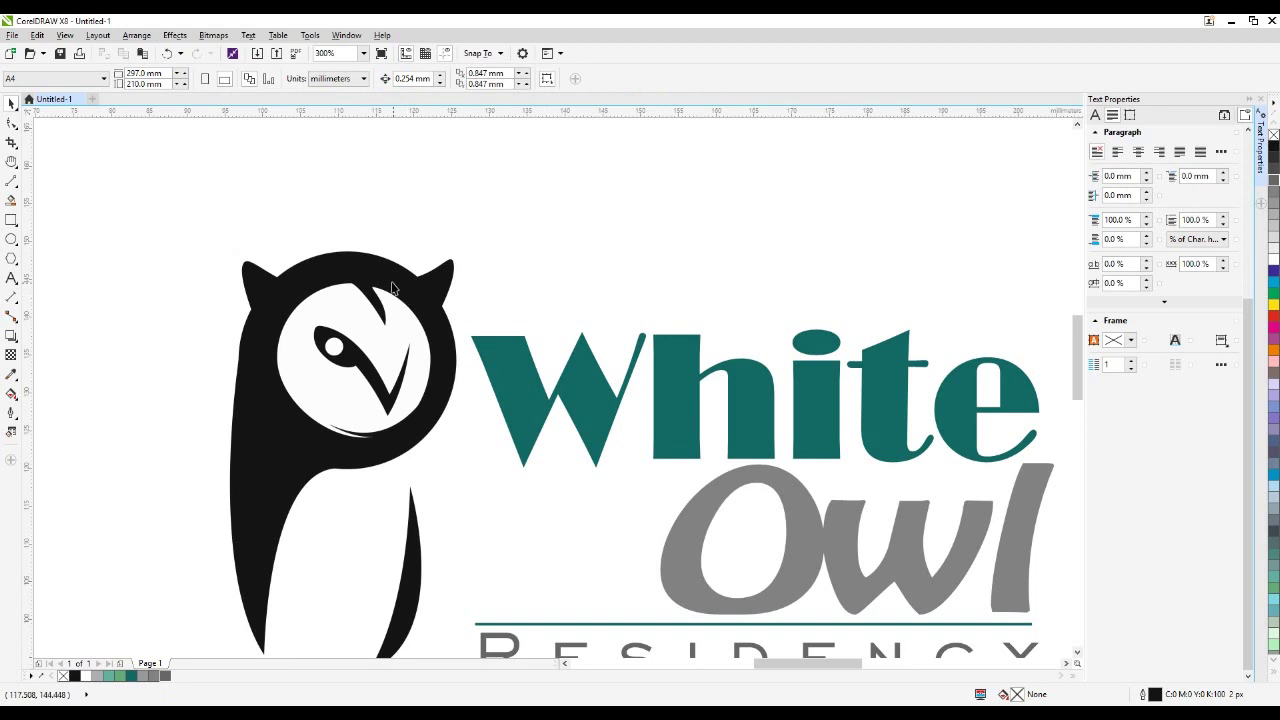
# - Trim the white pupil circle out of the owl's black eye shape
pyautogui.click(362, 345)
pyautogui.scroll(3, 335, 350)
pyautogui.keyDown('shift'); pyautogui.click(318, 325); pyautogui.keyUp('shift')
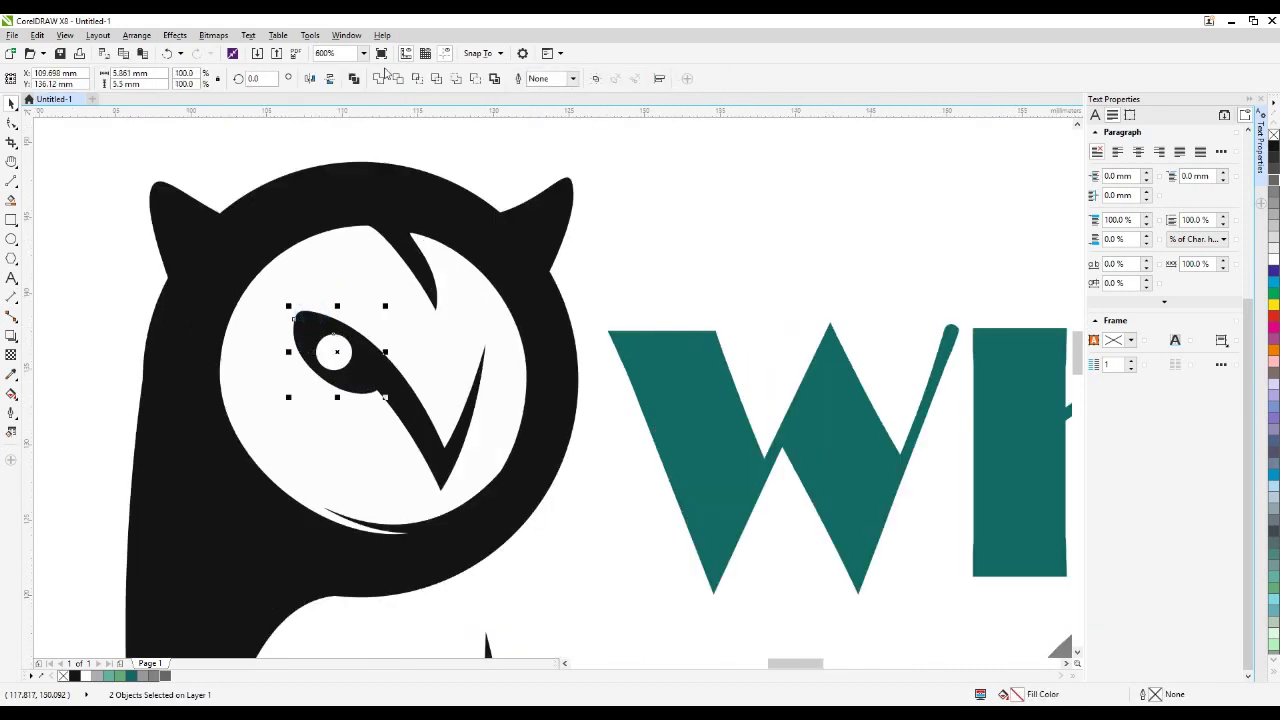
pyautogui.click(397, 83)
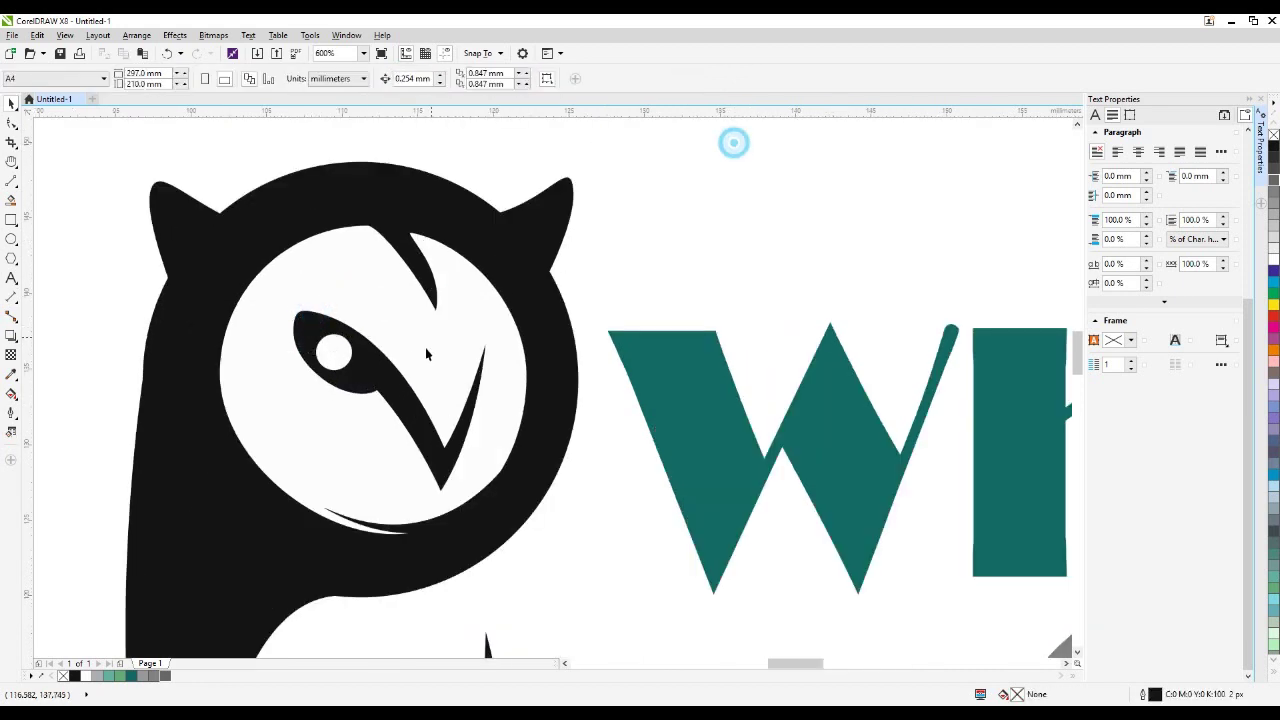
# - Weld the owl's eye shape and beak into one shape
pyautogui.keyDown('shift'); pyautogui.click(408, 417); pyautogui.keyUp('shift')
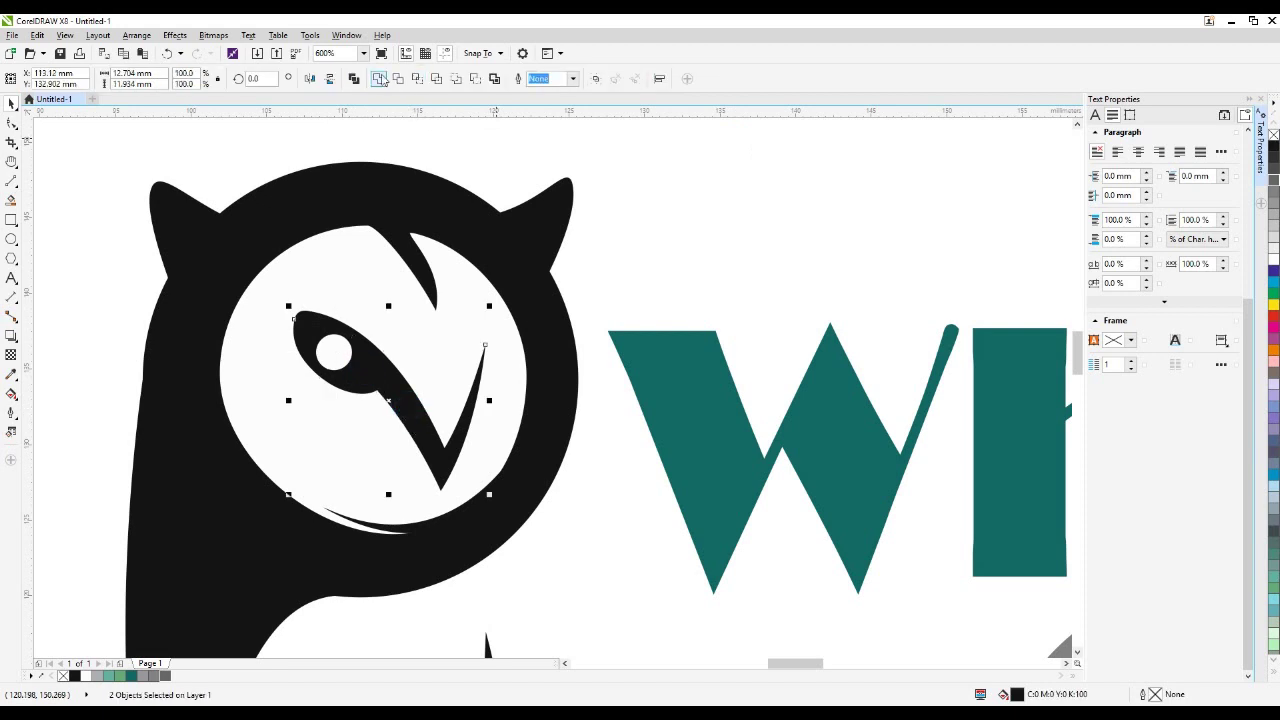
pyautogui.click(378, 84)
pyautogui.click(708, 203)
# - Remove the leftover white pupil circle and the white face circle from the owl's head
pyautogui.click(333, 357)
pyautogui.moveTo(349, 366); pyautogui.dragTo(360, 379)
pyautogui.keyDown('shift'); pyautogui.click(373, 379); pyautogui.keyUp('shift')
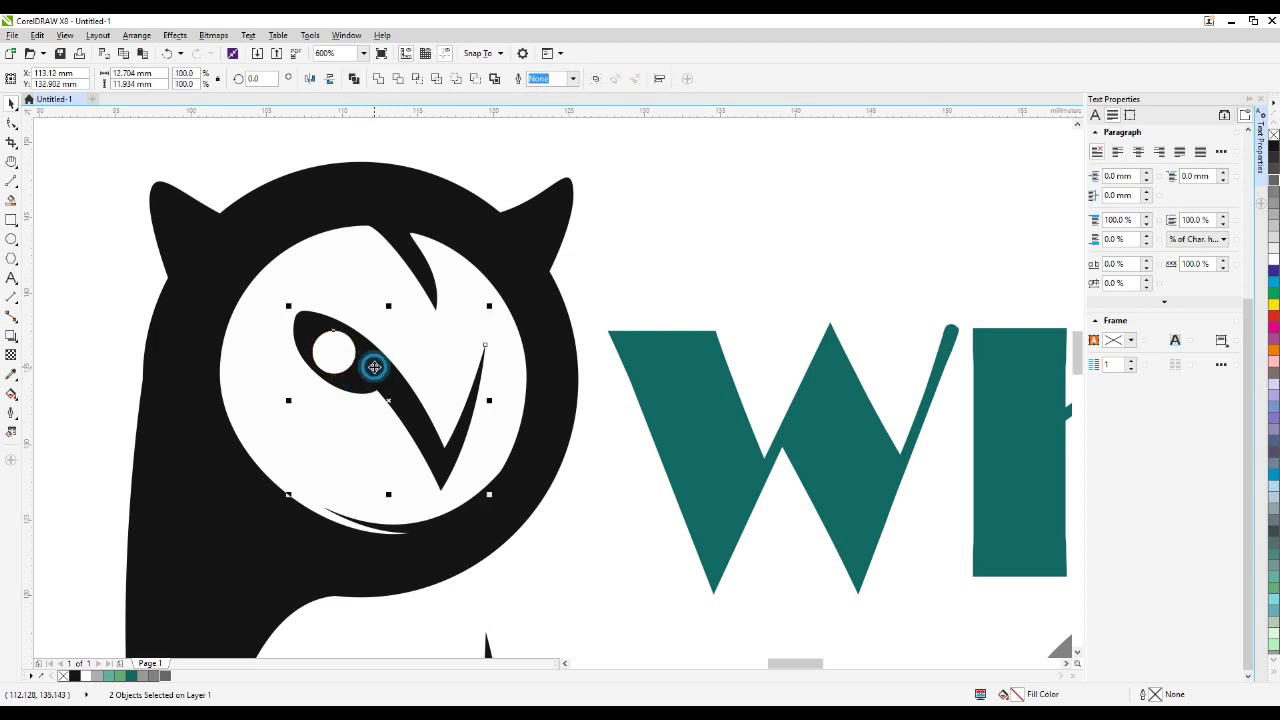
pyautogui.click(703, 200)
pyautogui.scroll(-2, 497, 214)
pyautogui.click(417, 266)
pyautogui.moveTo(417, 266); pyautogui.dragTo(727, 185)
pyautogui.click(646, 221)
pyautogui.click(486, 248)
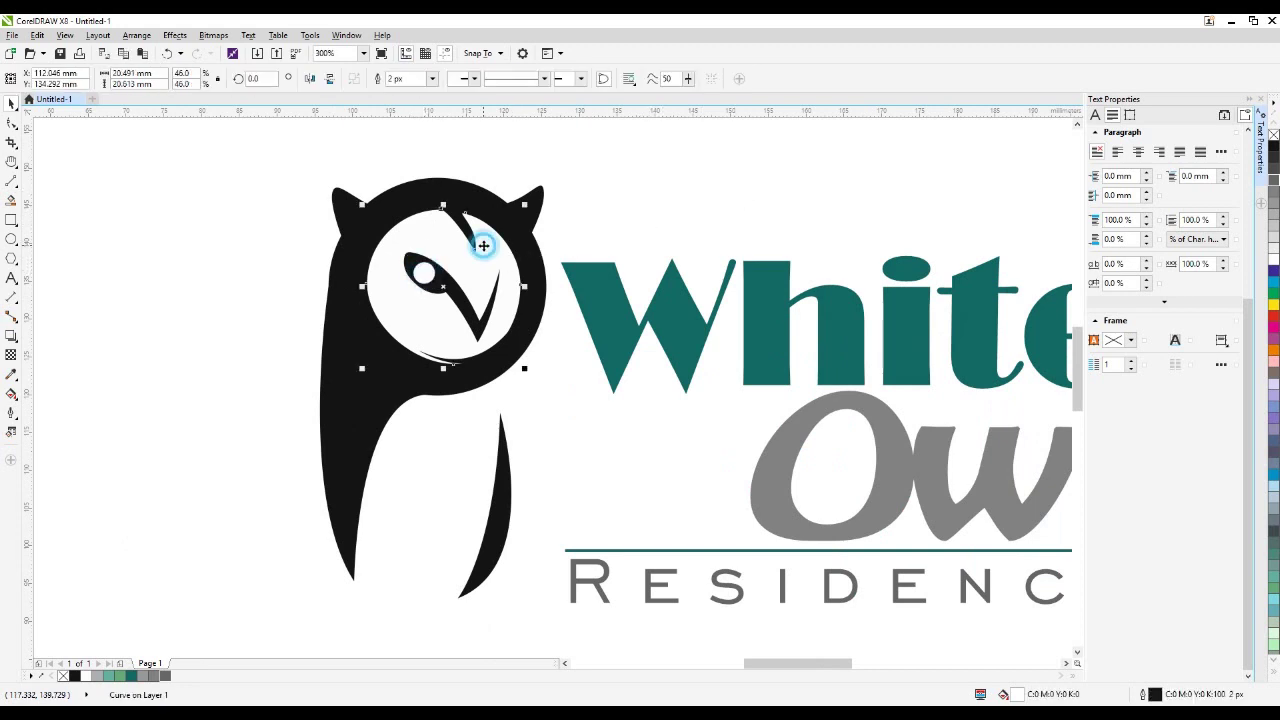
pyautogui.press('Escape')
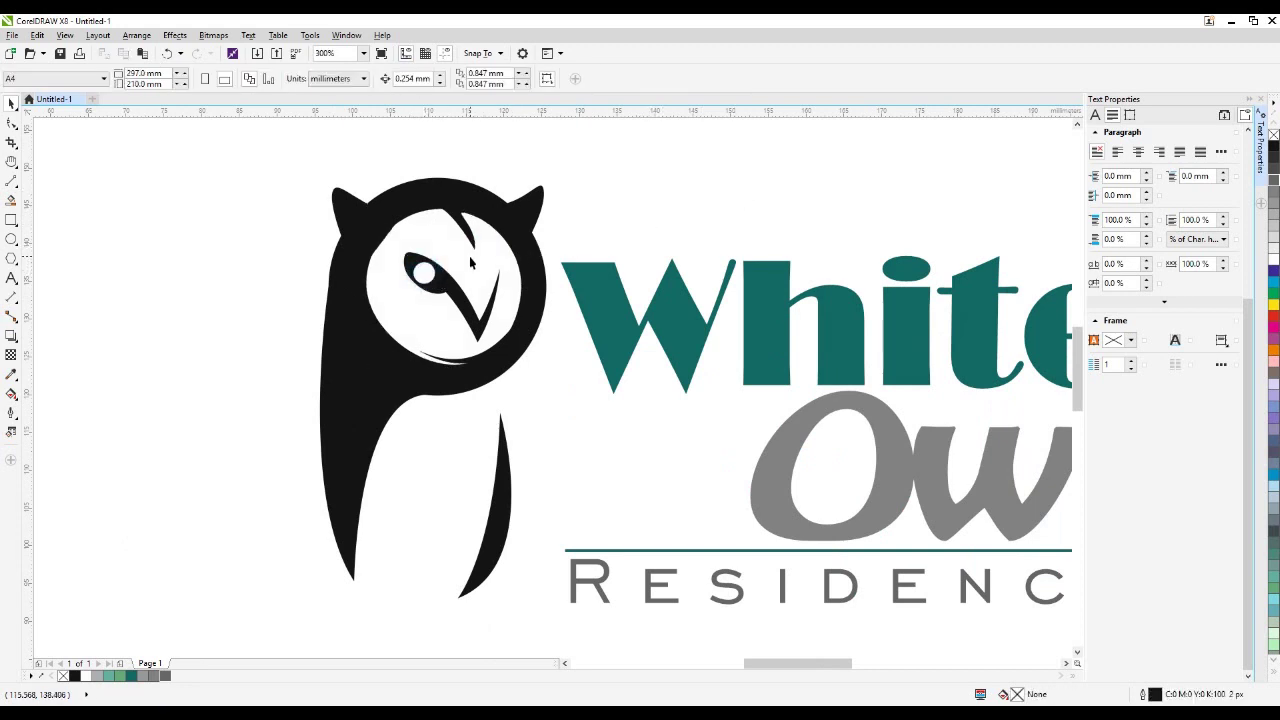
# - Select all remaining black parts of the owl figure and weld them into a single shape
pyautogui.click(399, 213)
pyautogui.click(221, 318)
pyautogui.scroll(-3, 392, 325)
pyautogui.scroll(3, 377, 409)
pyautogui.click(348, 369)
pyautogui.scroll(-3, 348, 369)
pyautogui.moveTo(281, 157); pyautogui.dragTo(481, 482)
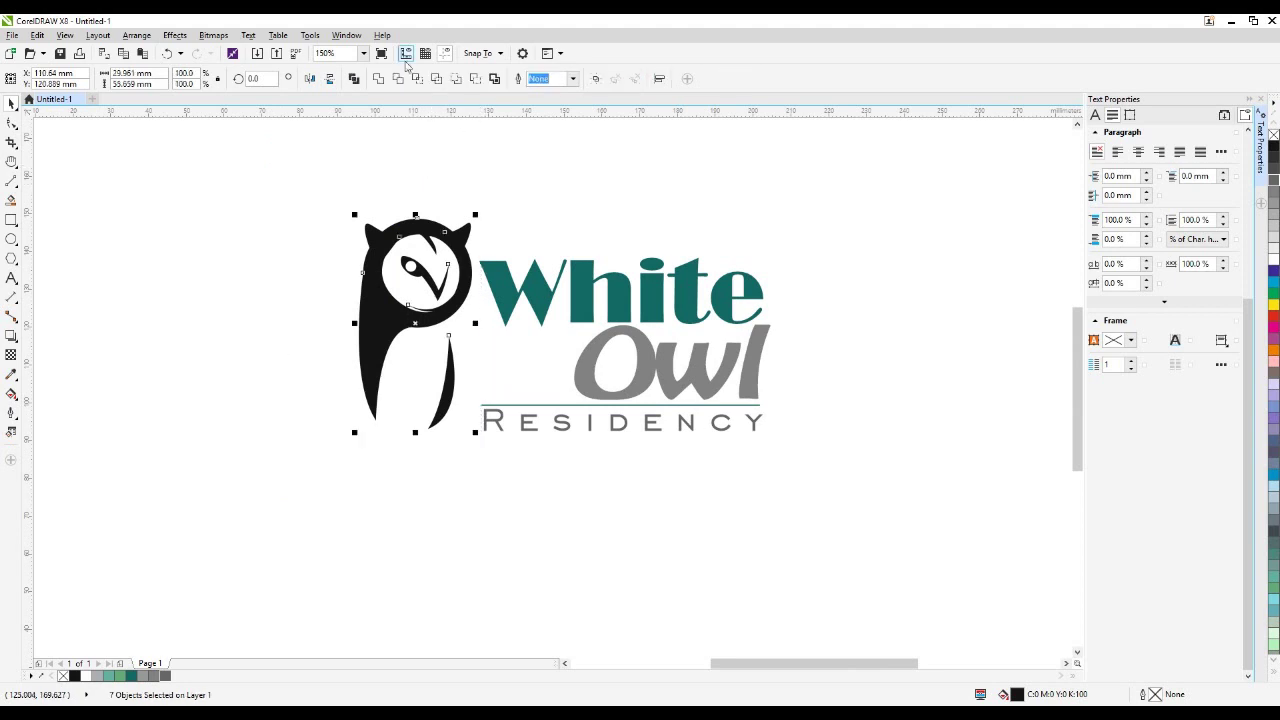
pyautogui.click(378, 78)
pyautogui.click(601, 203)
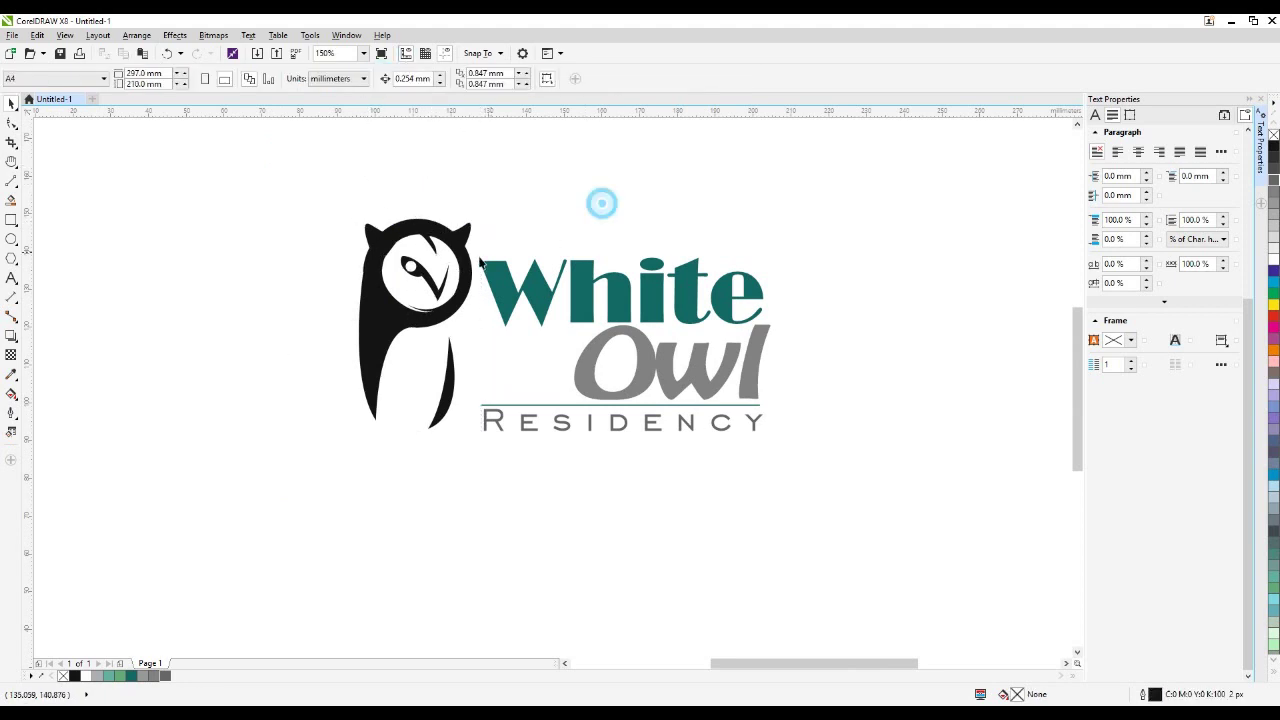
# - Fill the welded owl shape with 70% black
pyautogui.click(385, 308)
pyautogui.click(150, 676)
pyautogui.click(160, 676)
pyautogui.click(114, 434)
# - Select the complete logo and scale it down proportionally to about 69 mm wide
pyautogui.moveTo(876, 172); pyautogui.dragTo(245, 536)
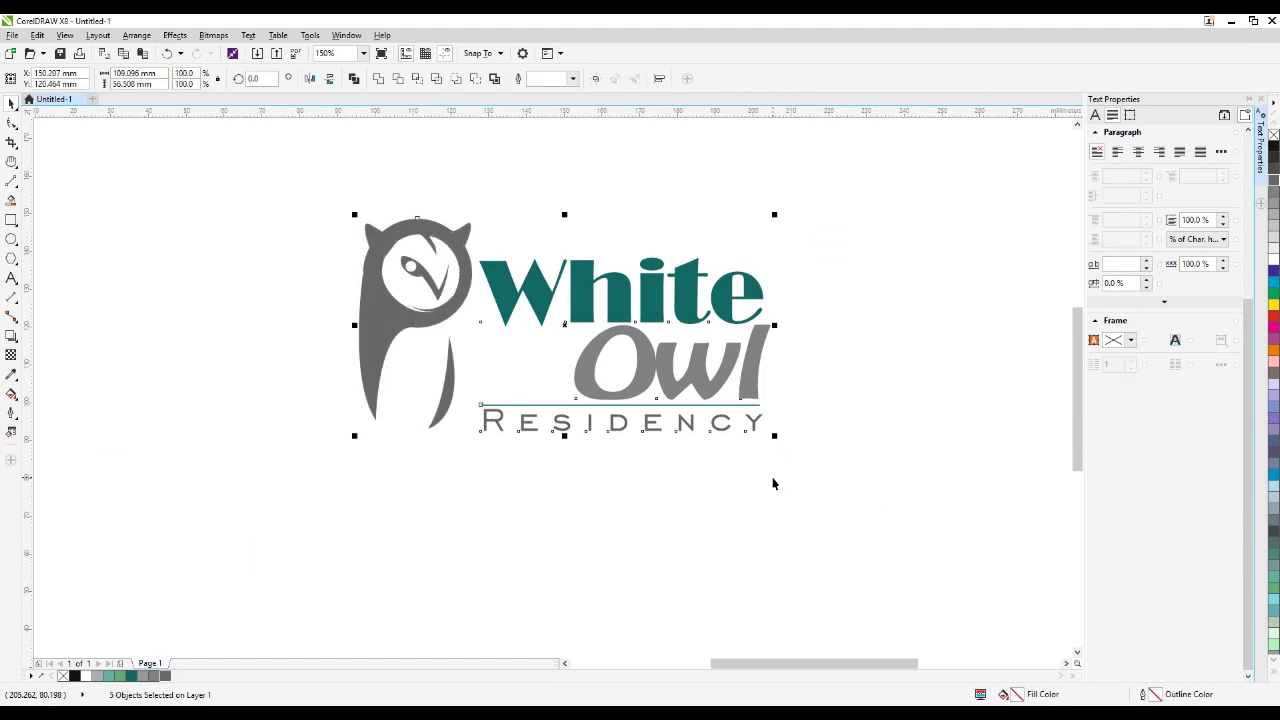
pyautogui.moveTo(776, 437); pyautogui.dragTo(666, 357)
pyautogui.scroll(-2, 694, 403)
pyautogui.click(694, 403)
pyautogui.scroll(2, 585, 309)
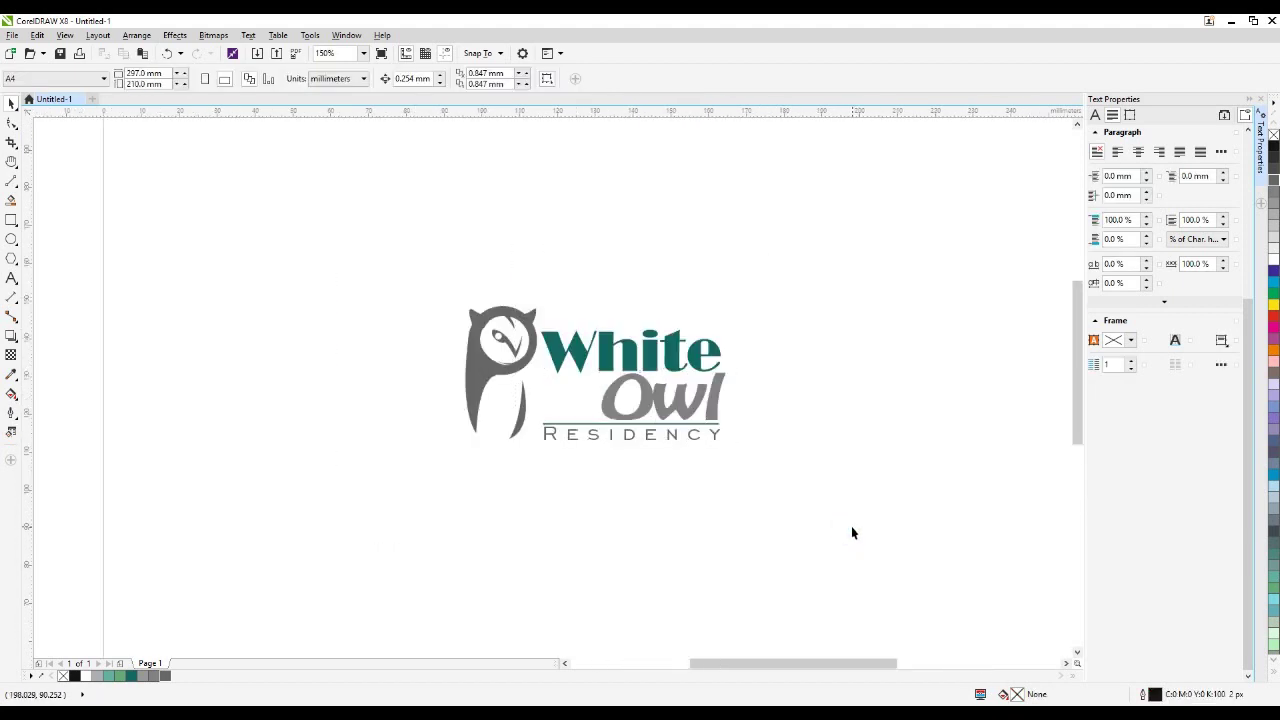
# - Zoom in on the finished logo and examine its shapes and colours in full-screen preview
pyautogui.press('z')
pyautogui.moveTo(427, 273); pyautogui.dragTo(762, 488)
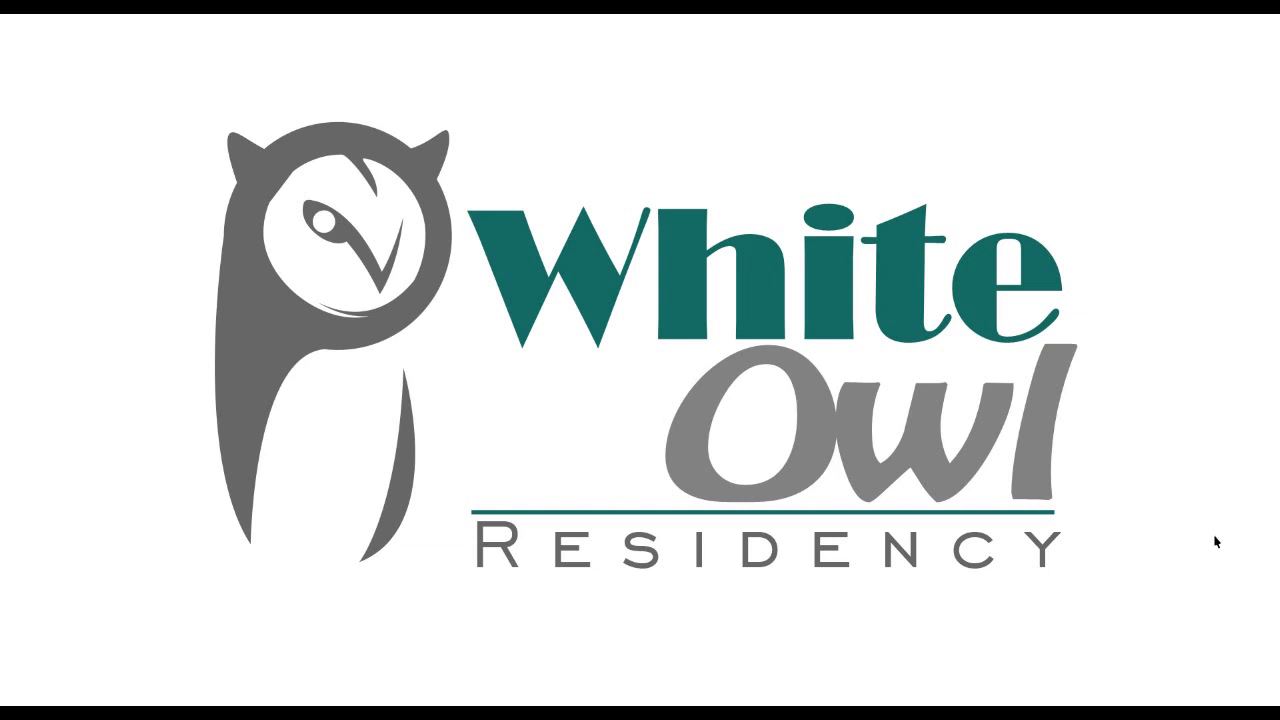
pyautogui.click(623, 431)
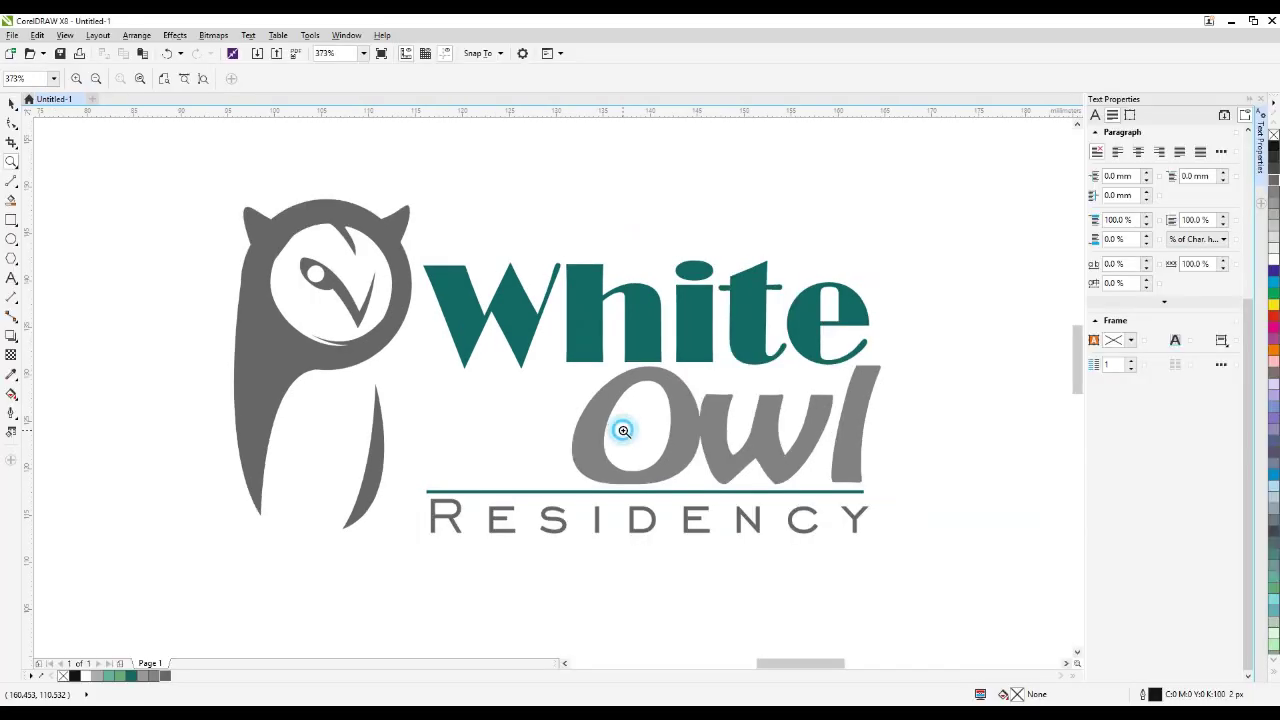
pyautogui.scroll(-3, 608, 432)
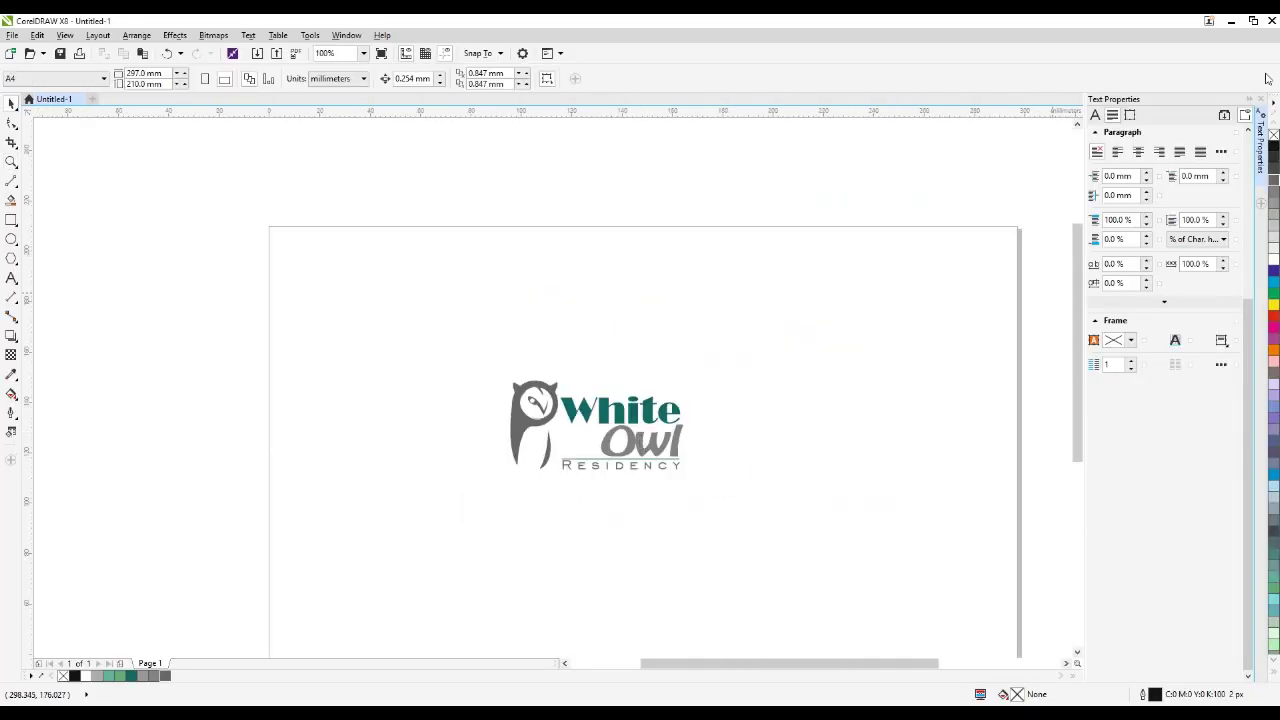
# - Collapse the text properties docker and select the complete logo with all its objects
pyautogui.click(1249, 100)
pyautogui.moveTo(485, 326); pyautogui.dragTo(826, 533)
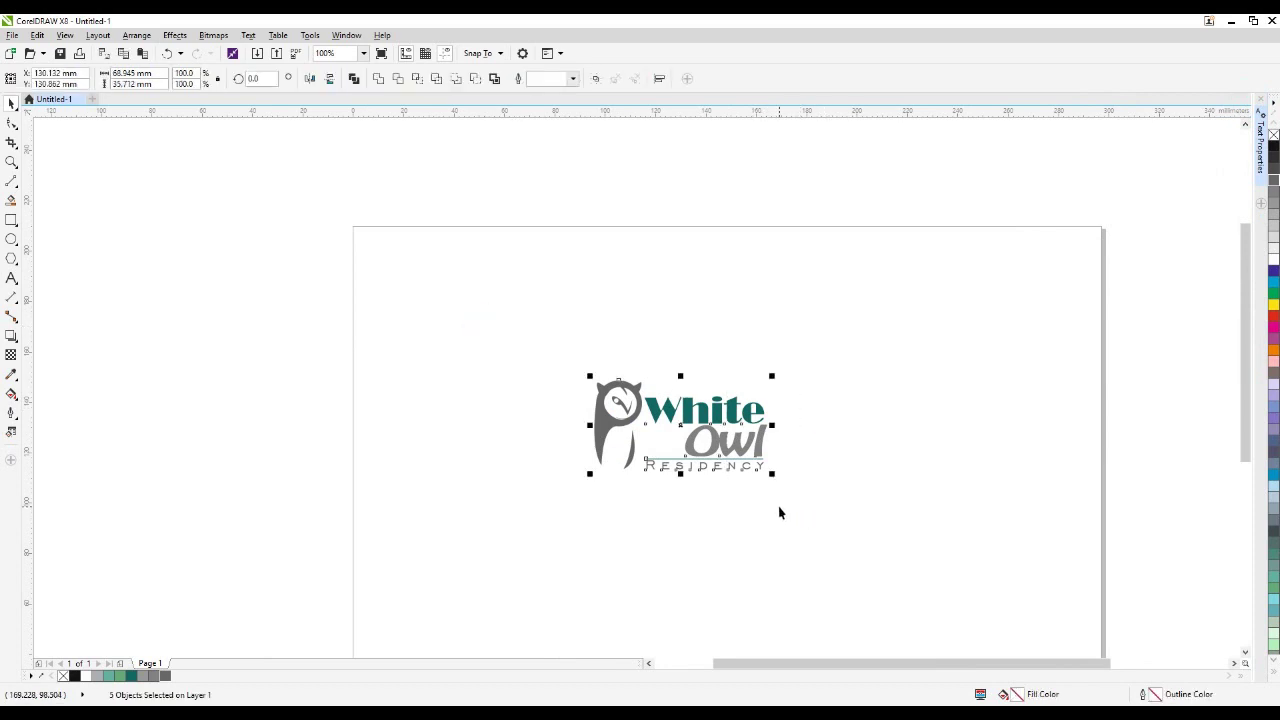
pyautogui.scroll(-1, 469, 291)
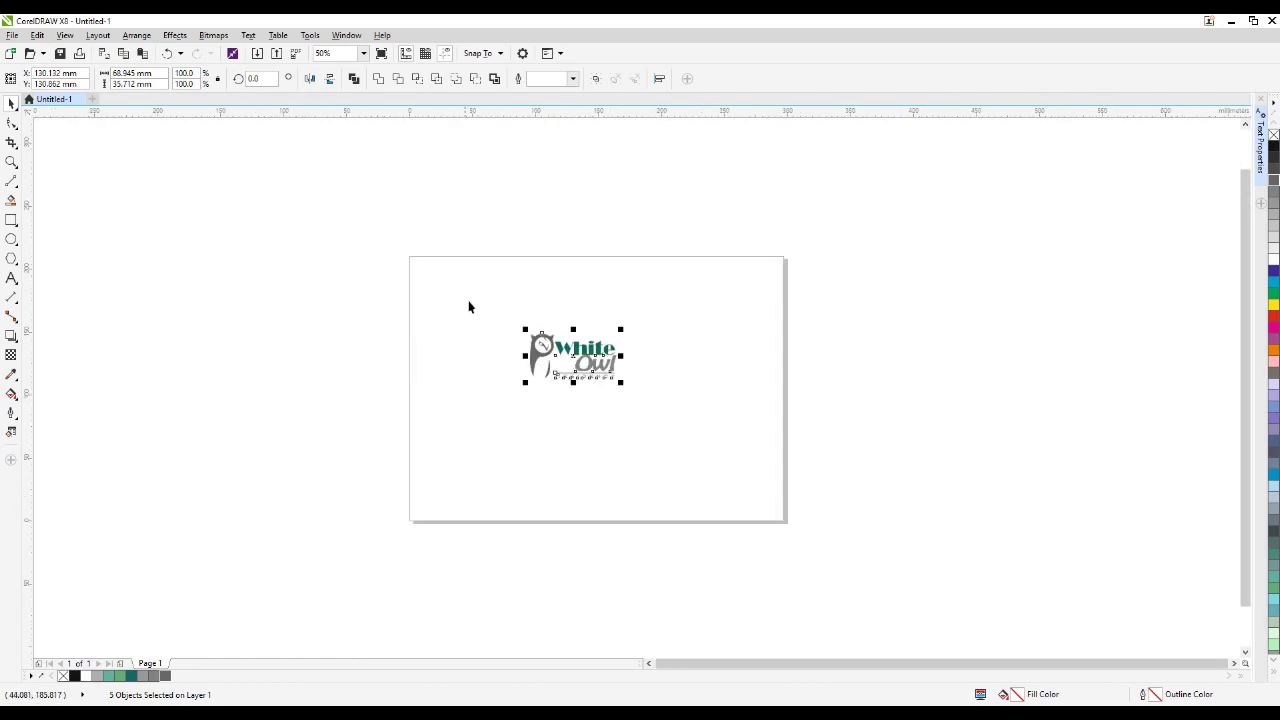
pyautogui.scroll(1, 580, 437)
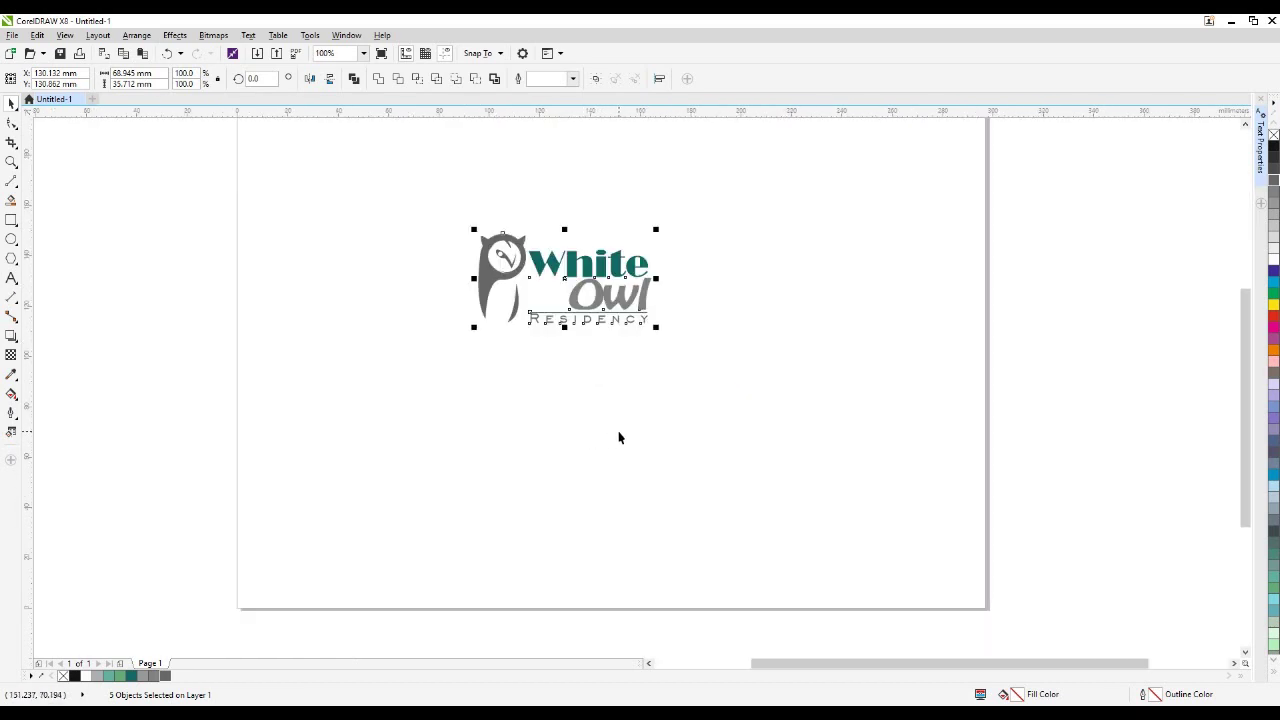